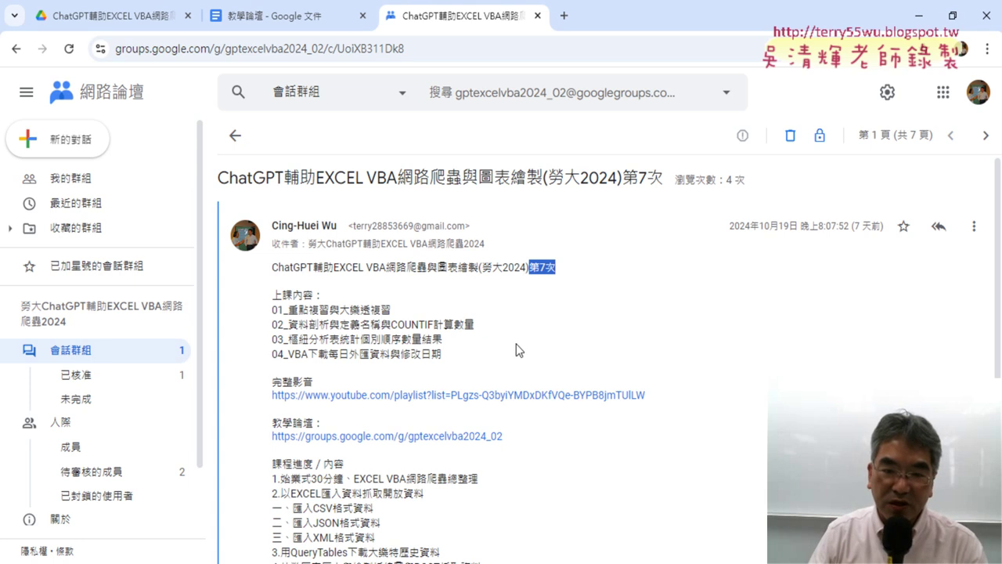
Return from the 第7次 post to the group's list of seven session conversations
{"action": "left_click", "coordinate": [237, 138]}
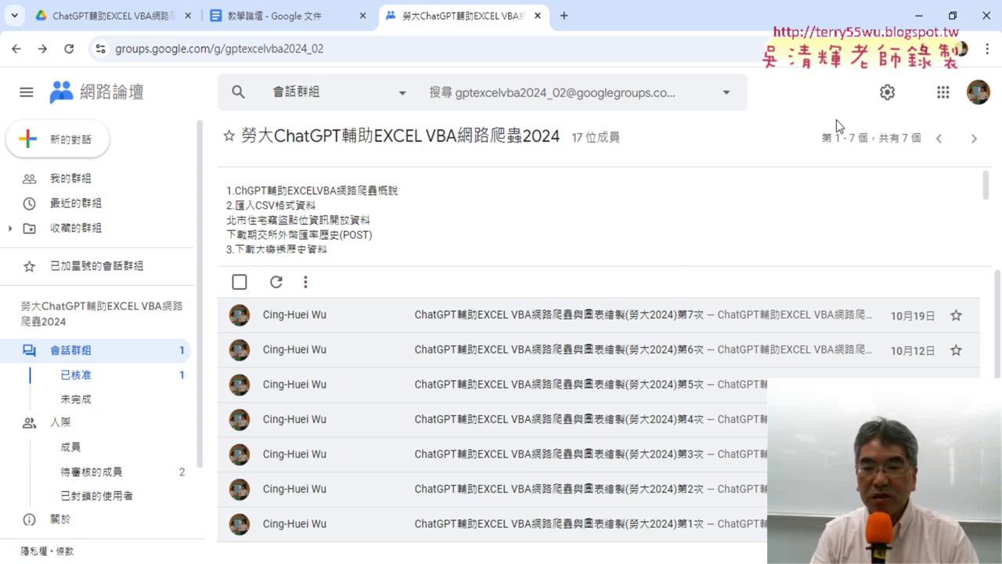
Open the 第7次 post and highlight topics 大樂透複習, 樞紐分析表 and daily exchange-rate download
{"action": "left_click", "coordinate": [615, 325]}
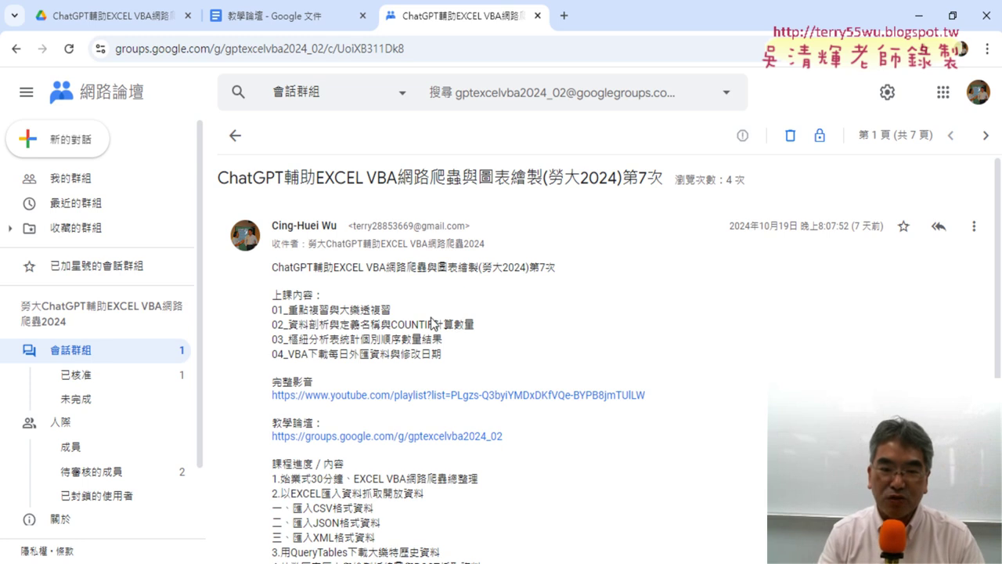
{"action": "left_click_drag", "start_coordinate": [339, 310], "coordinate": [392, 311]}
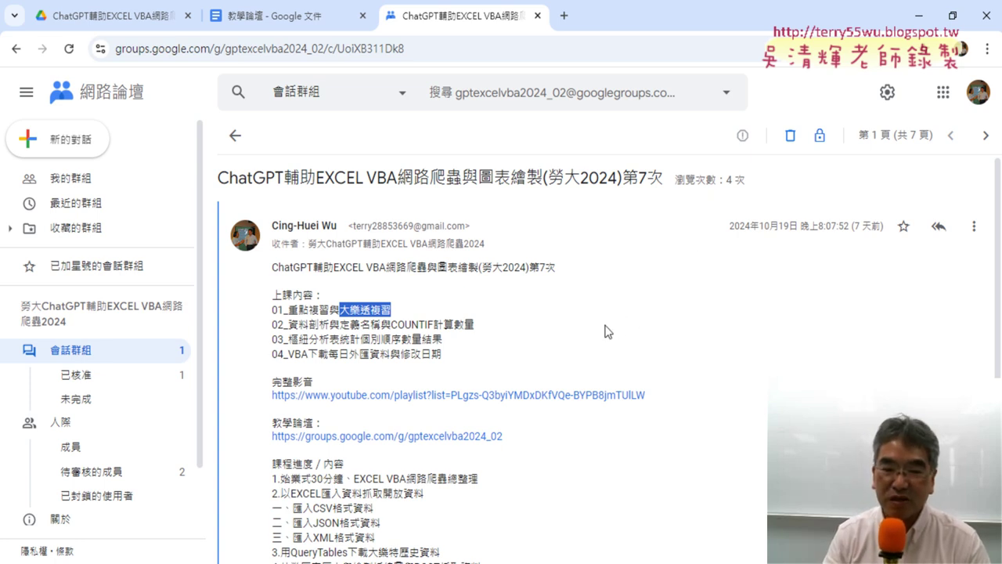
{"action": "left_click_drag", "start_coordinate": [340, 339], "coordinate": [288, 339]}
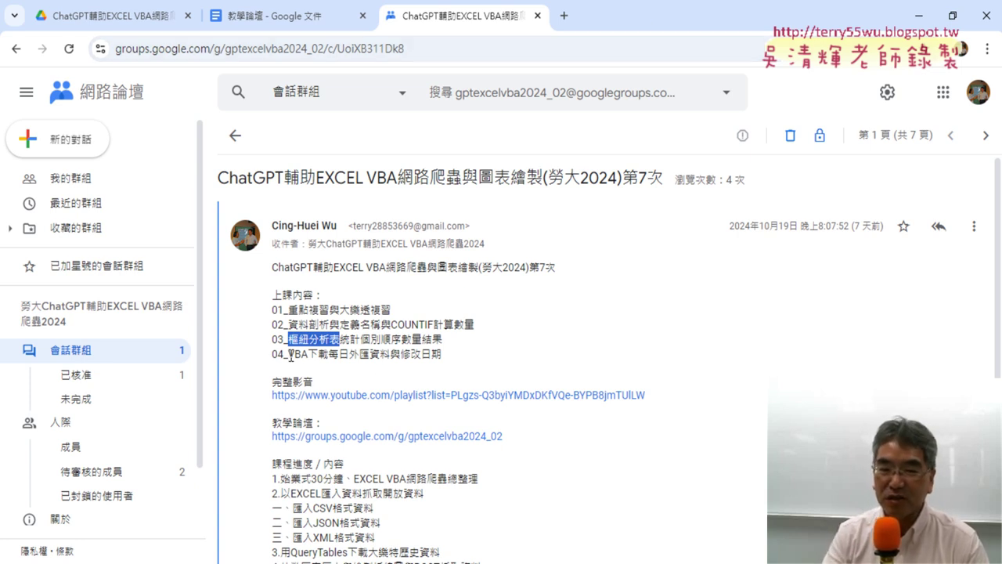
{"action": "left_click_drag", "start_coordinate": [288, 354], "coordinate": [397, 359]}
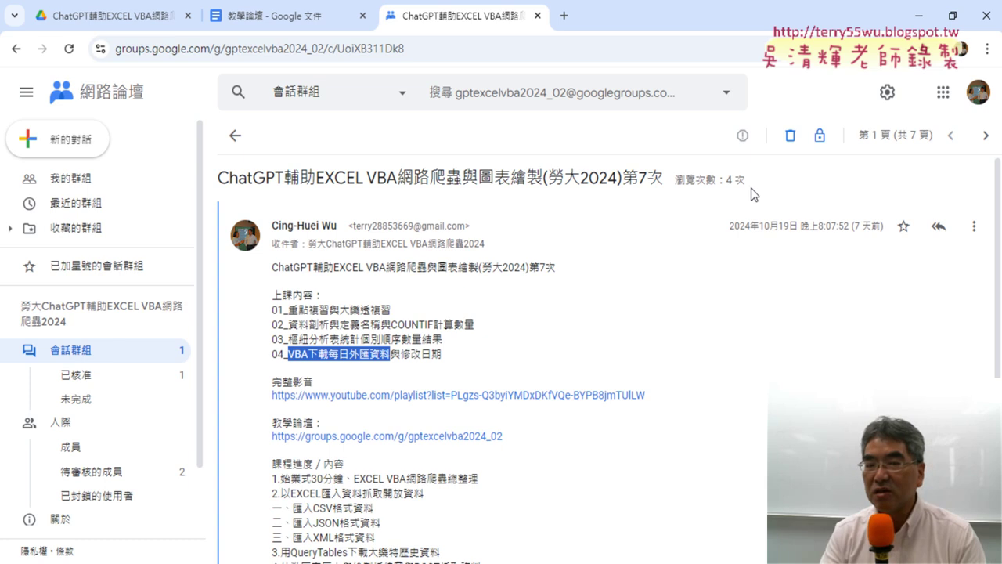
Open 01_以EXCEL匯入資料抓取開放資料_一、匯入CSV格式資料 from the Drive _雲端白板 folder
{"action": "left_click", "coordinate": [117, 17]}
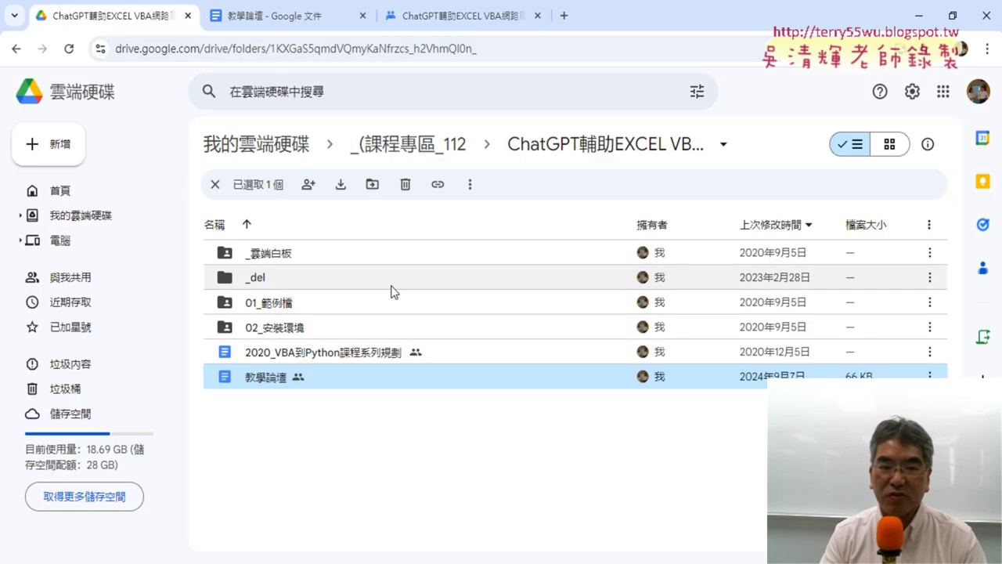
{"action": "double_click", "coordinate": [343, 251]}
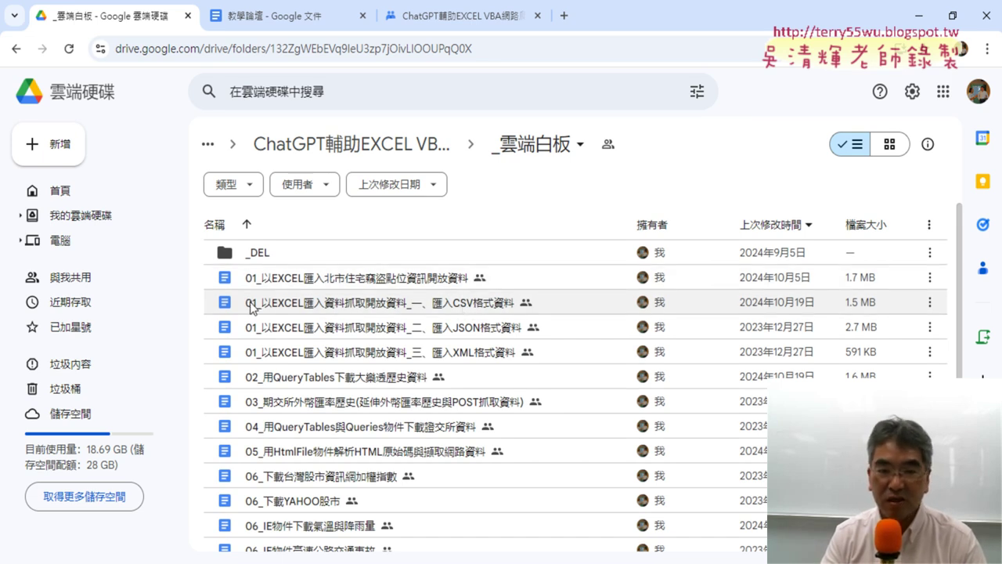
{"action": "double_click", "coordinate": [434, 306]}
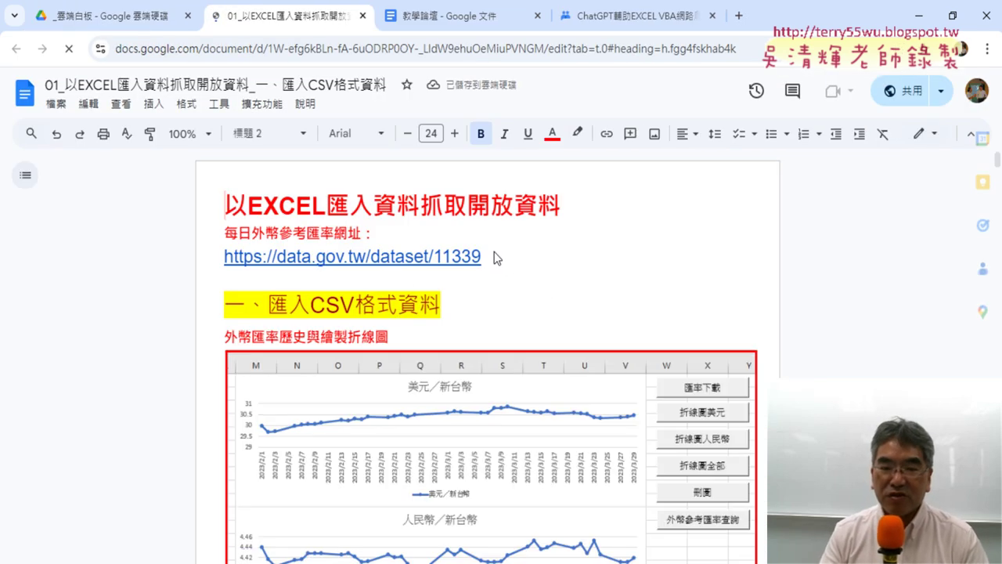
Review the data.gov.tw/dataset/11339 exchange-rate link and the line-chart example below it
{"action": "left_click", "coordinate": [438, 258]}
{"action": "scroll", "coordinate": [665, 260], "scroll_direction": "down", "scroll_amount": 1}
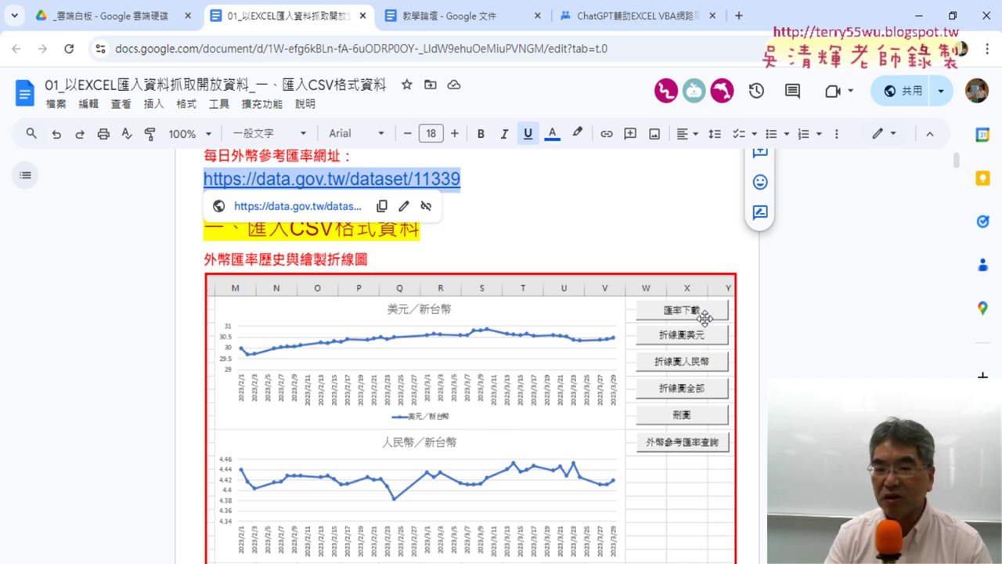
{"action": "key", "text": "Escape"}
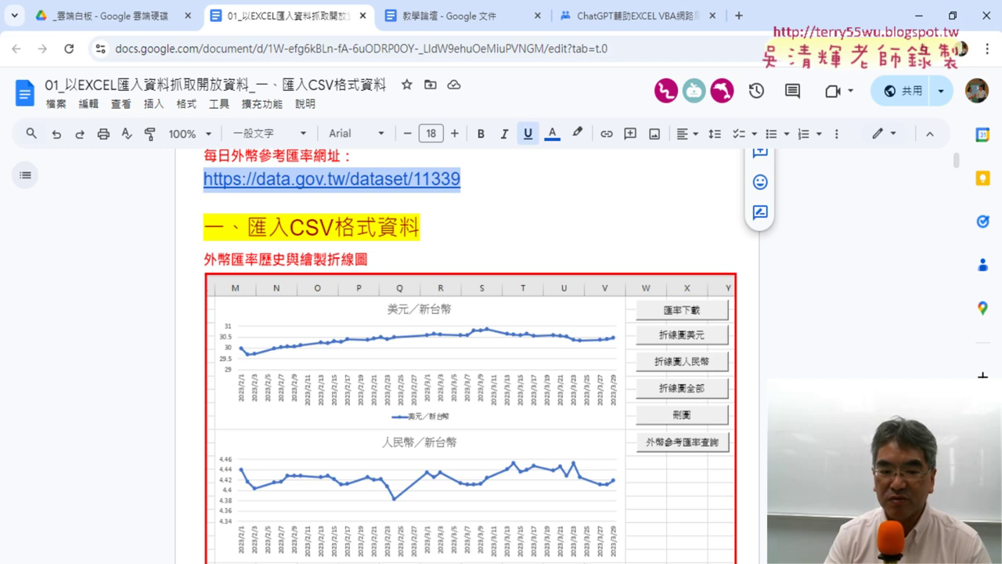
Switch to 外匯.xlsm in Excel and delete the stray line chart over the data
{"action": "left_click", "coordinate": [306, 509]}
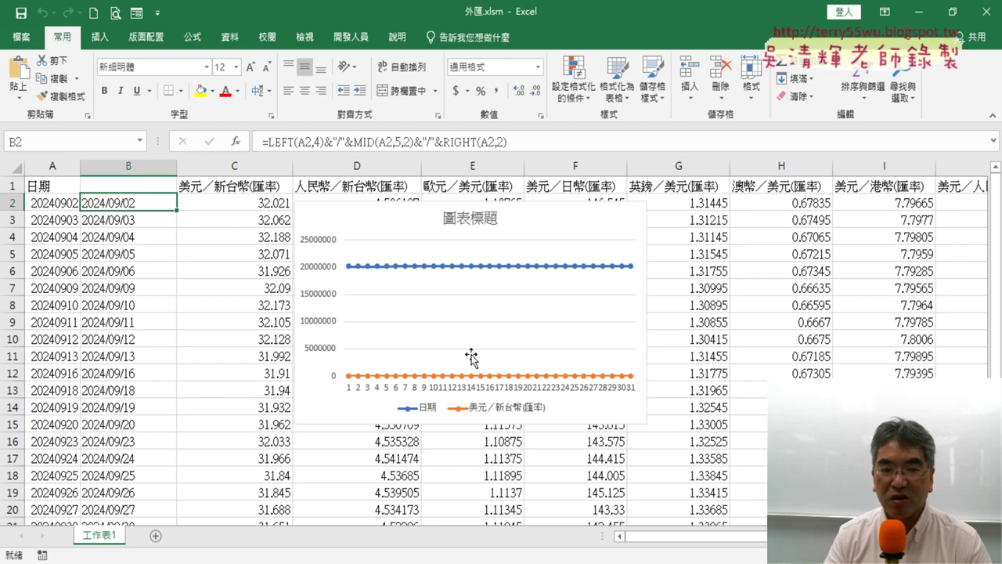
{"action": "left_click", "coordinate": [617, 217]}
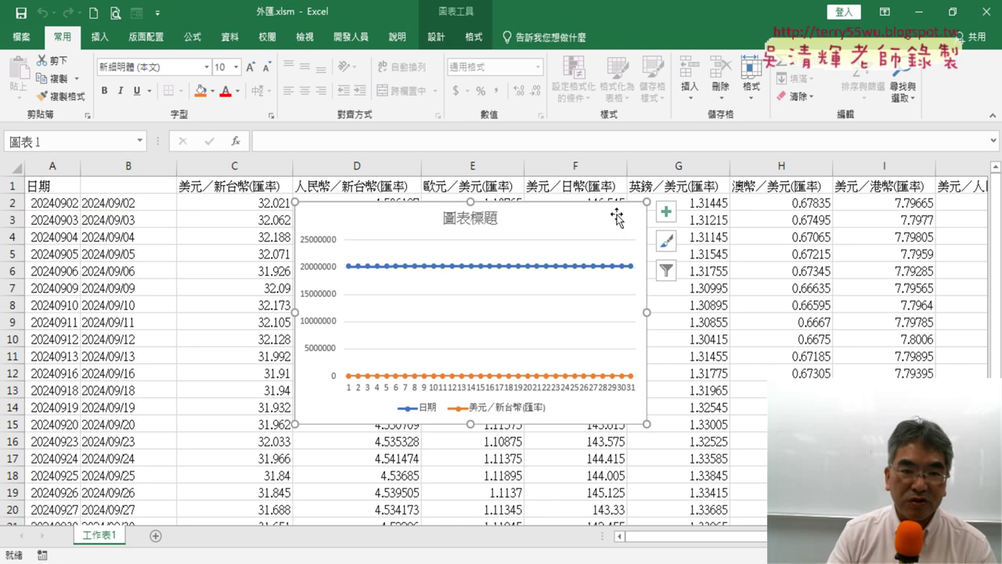
{"action": "key", "text": "Delete"}
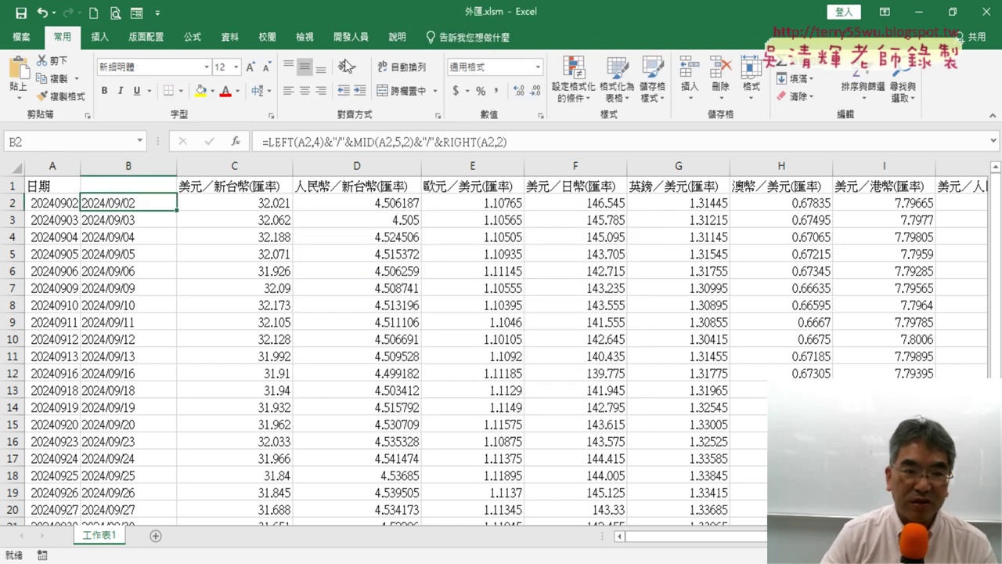
Select A2, insert a quick chart with Alt+F1, and view B2's LEFT/MID/RIGHT date formula
{"action": "left_click", "coordinate": [74, 209]}
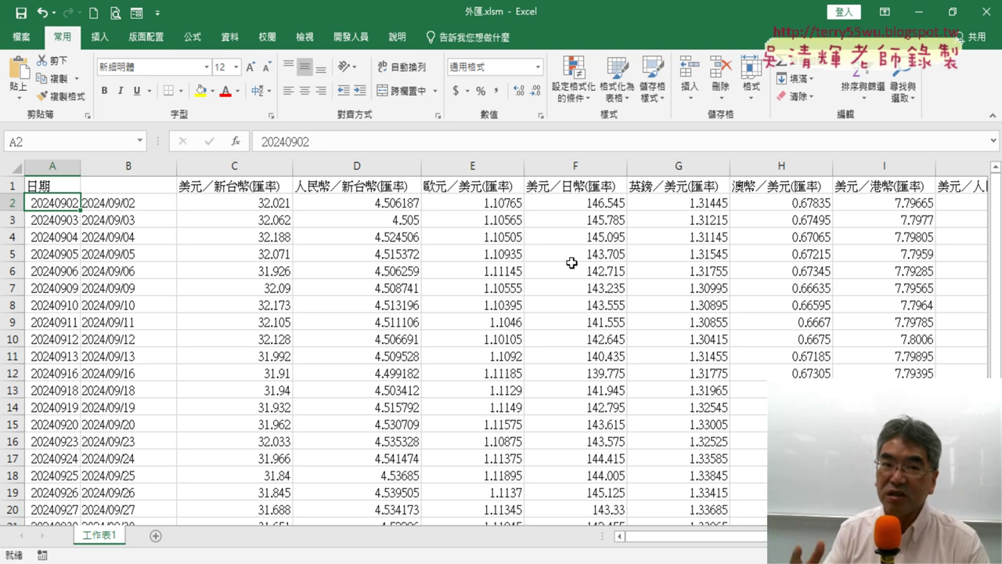
{"action": "key", "text": "alt+F1"}
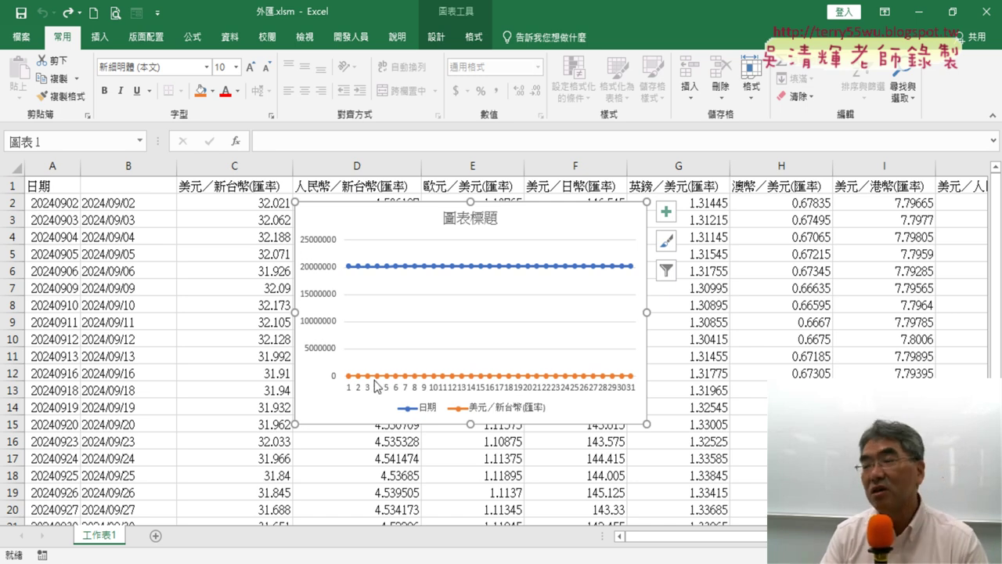
{"action": "mouse_move", "coordinate": [376, 384]}
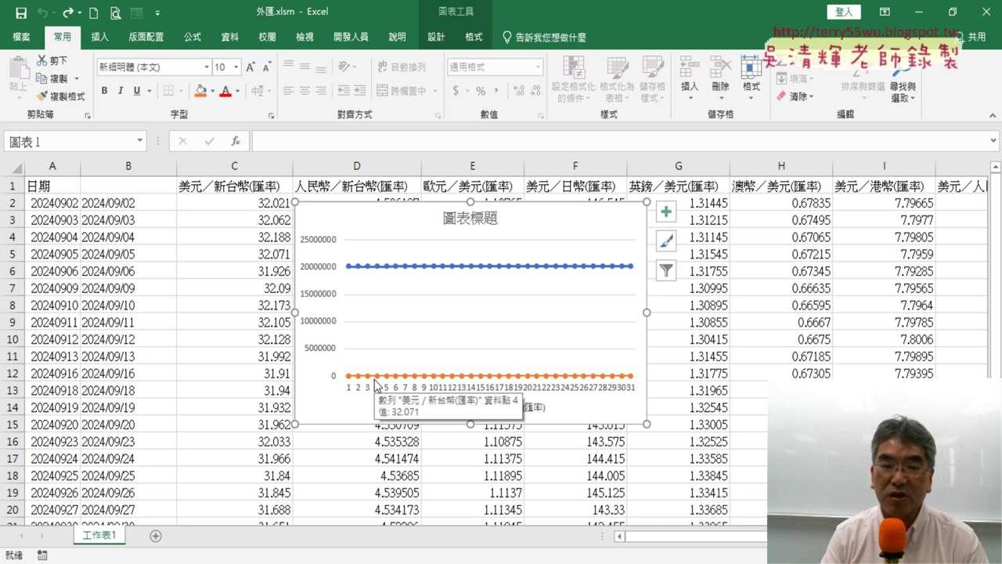
{"action": "left_click", "coordinate": [144, 205]}
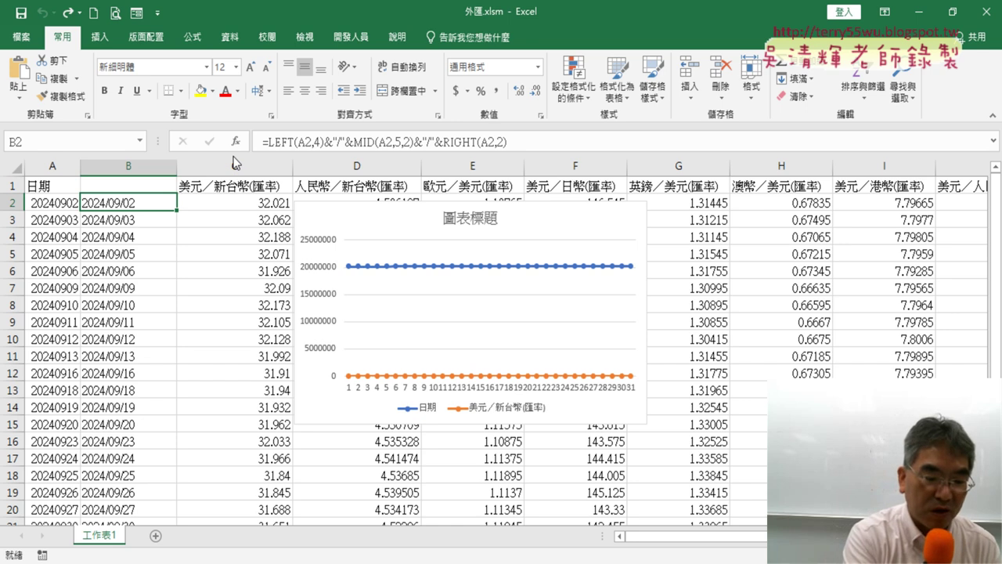
{"action": "mouse_move", "coordinate": [57, 148]}
{"action": "left_mouse_down"}
{"action": "mouse_move", "coordinate": [117, 119]}
{"action": "mouse_move", "coordinate": [156, 156]}
{"action": "left_mouse_up"}
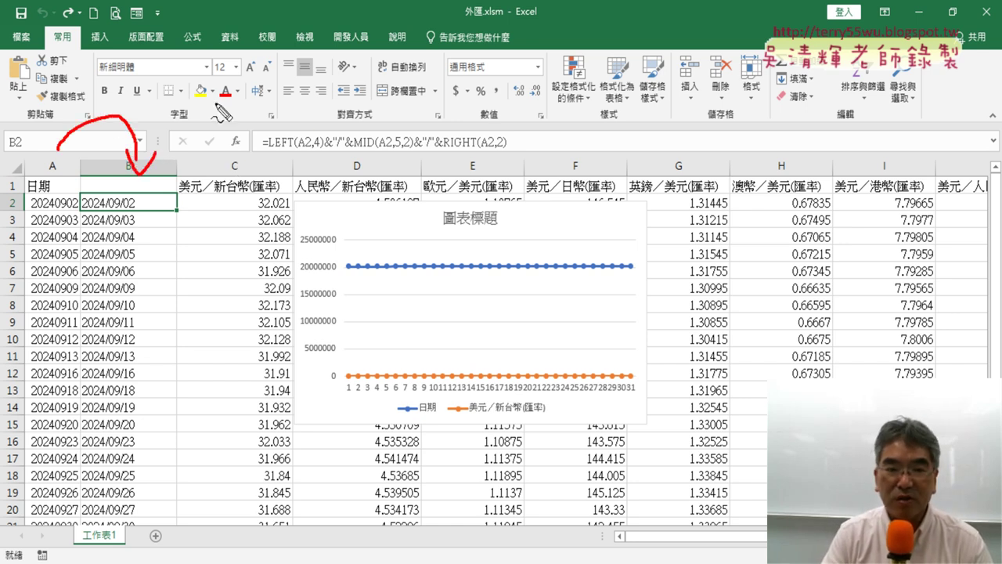
{"action": "left_click_drag", "start_coordinate": [267, 149], "coordinate": [321, 147]}
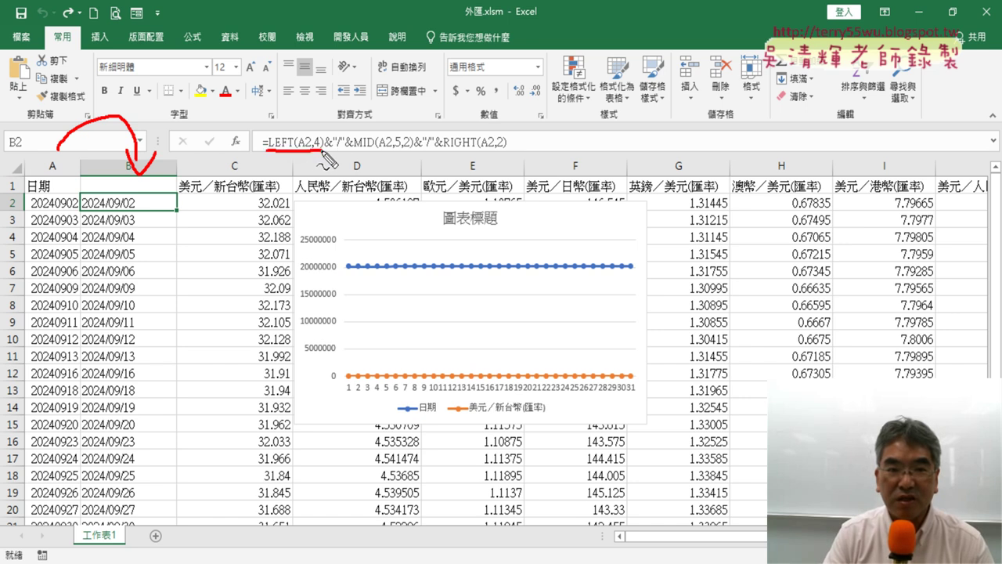
{"action": "left_click_drag", "start_coordinate": [33, 212], "coordinate": [75, 210]}
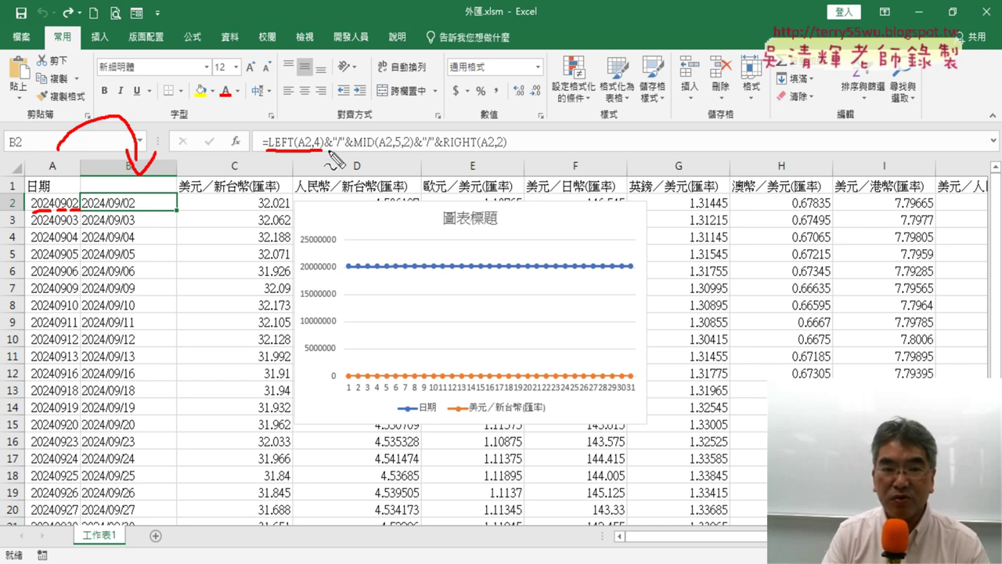
{"action": "left_click_drag", "start_coordinate": [328, 150], "coordinate": [352, 149]}
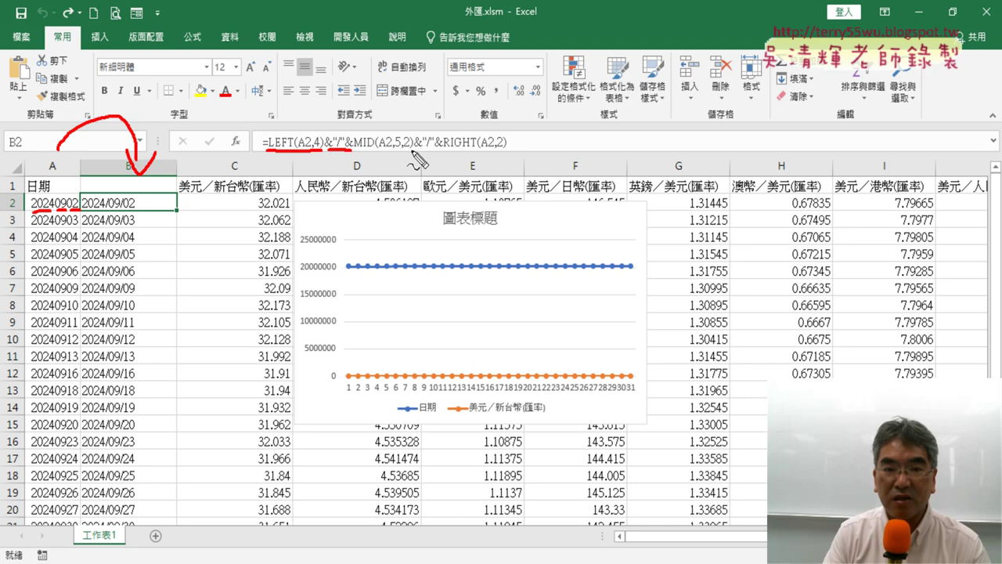
{"action": "left_click_drag", "start_coordinate": [414, 150], "coordinate": [438, 151]}
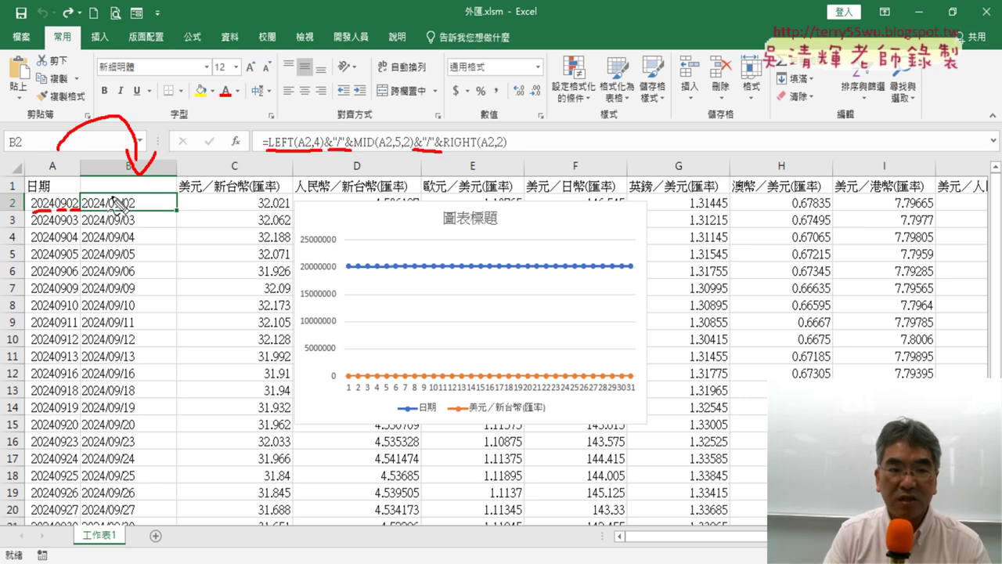
{"action": "mouse_move", "coordinate": [112, 197]}
{"action": "left_mouse_down"}
{"action": "mouse_move", "coordinate": [93, 214]}
{"action": "mouse_move", "coordinate": [122, 213]}
{"action": "left_mouse_up"}
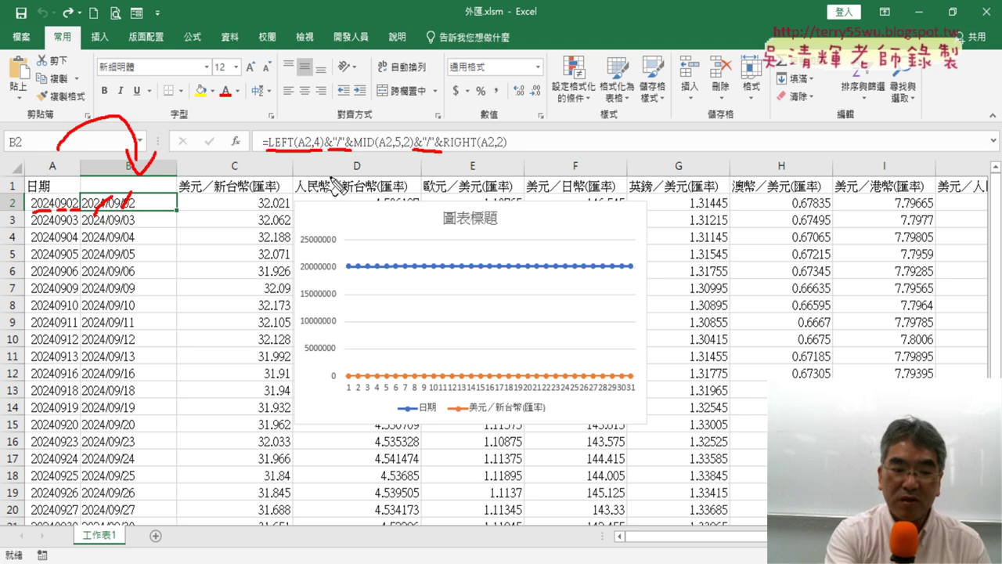
{"action": "key", "text": "Escape"}
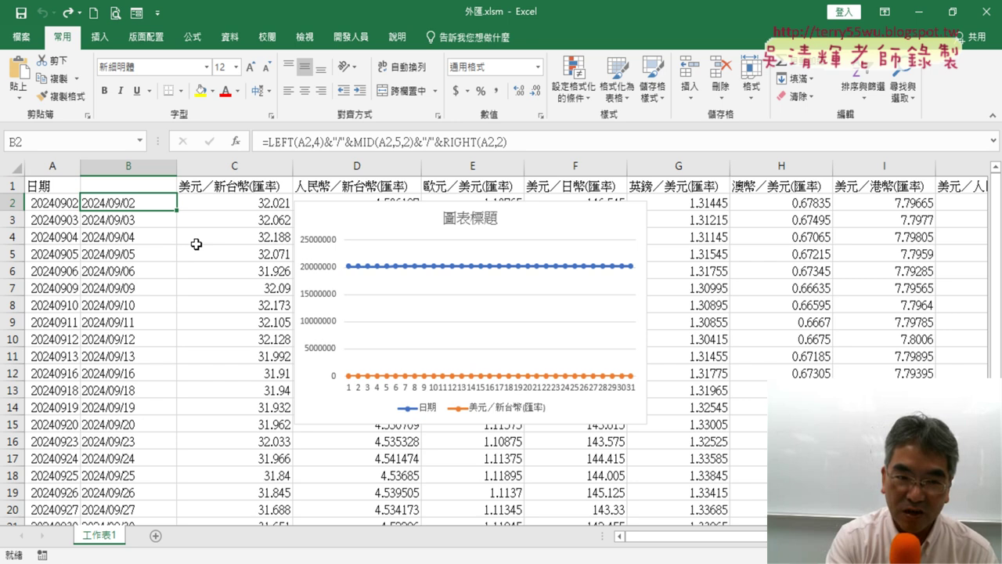
Copy column B's date formulas through row 32 and Paste Special them with All onto A2
{"action": "key", "text": "ctrl+shift+Down"}
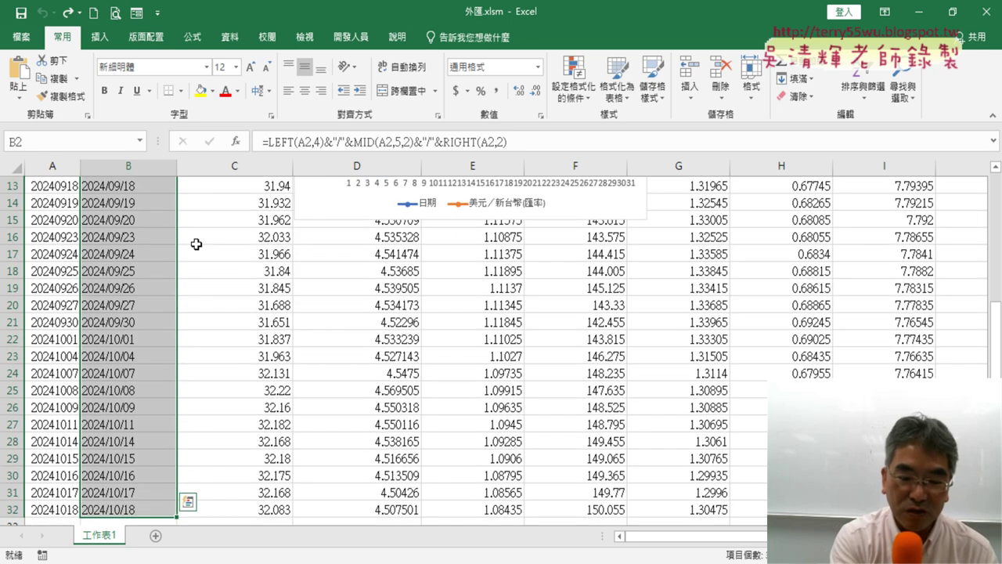
{"action": "key", "text": "ctrl+c"}
{"action": "scroll", "coordinate": [196, 244], "scroll_direction": "up", "scroll_amount": 4}
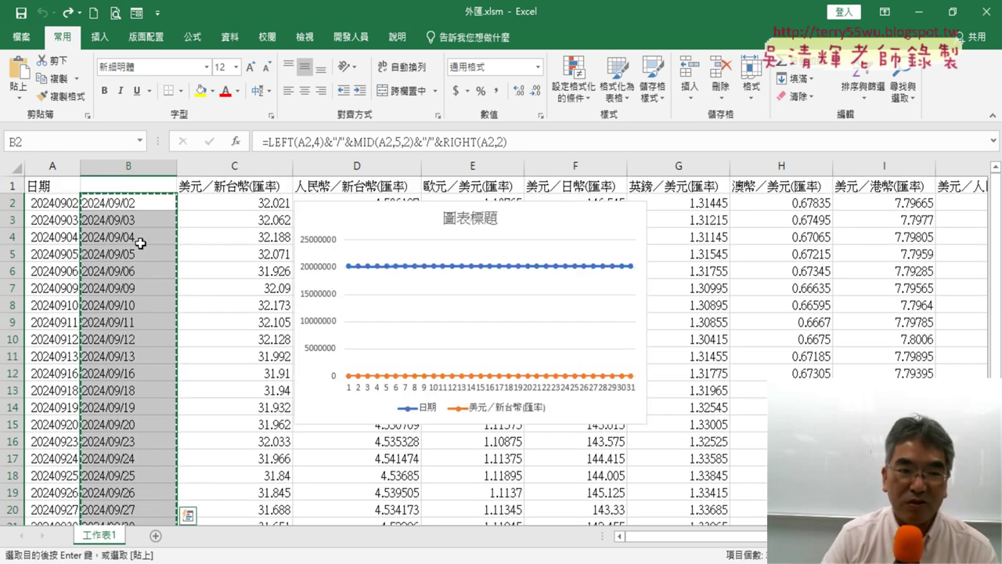
{"action": "left_click", "coordinate": [65, 205]}
{"action": "right_click", "coordinate": [50, 202]}
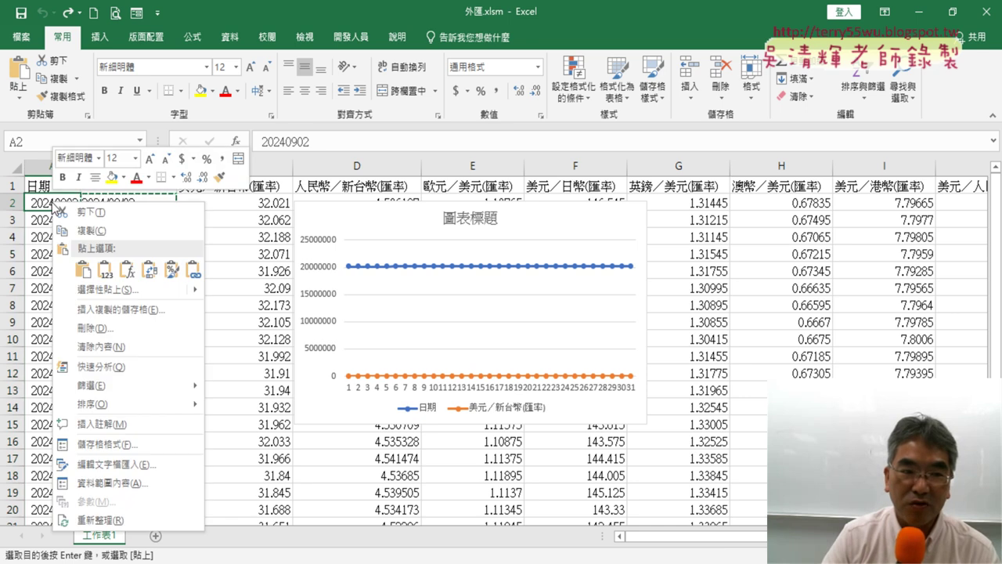
{"action": "mouse_move", "coordinate": [192, 289]}
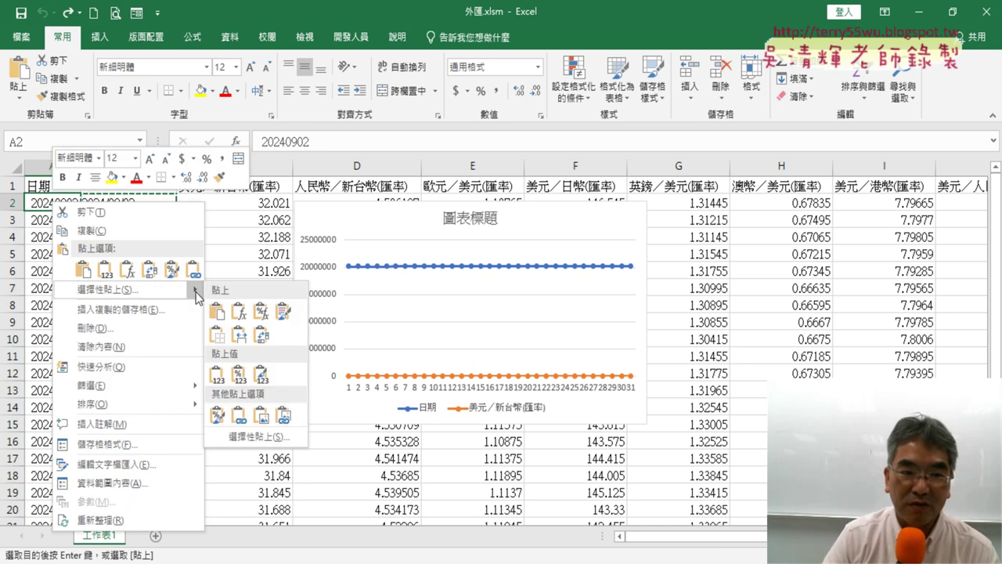
{"action": "left_click", "coordinate": [267, 430]}
{"action": "left_click", "coordinate": [175, 352]}
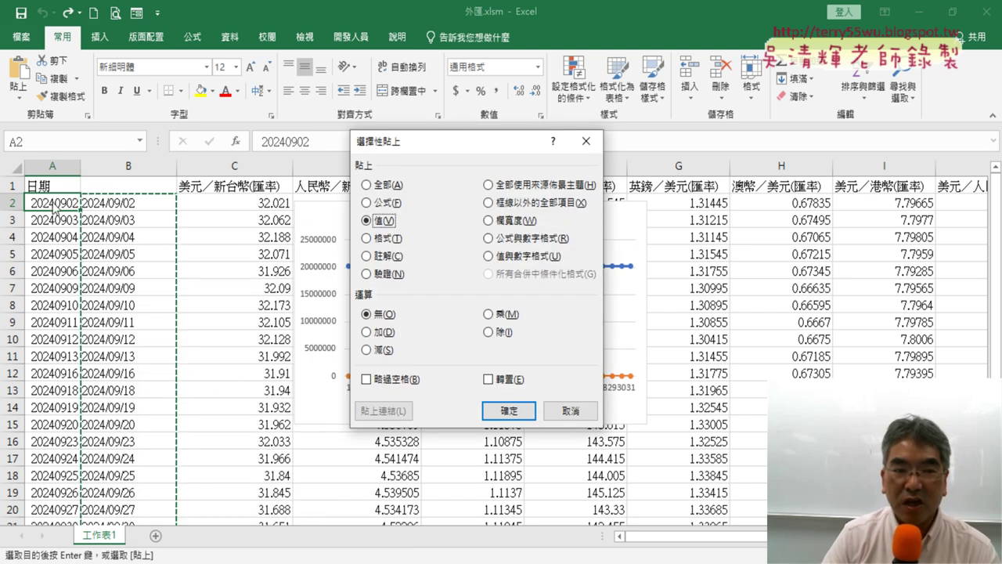
{"action": "left_click", "coordinate": [374, 185]}
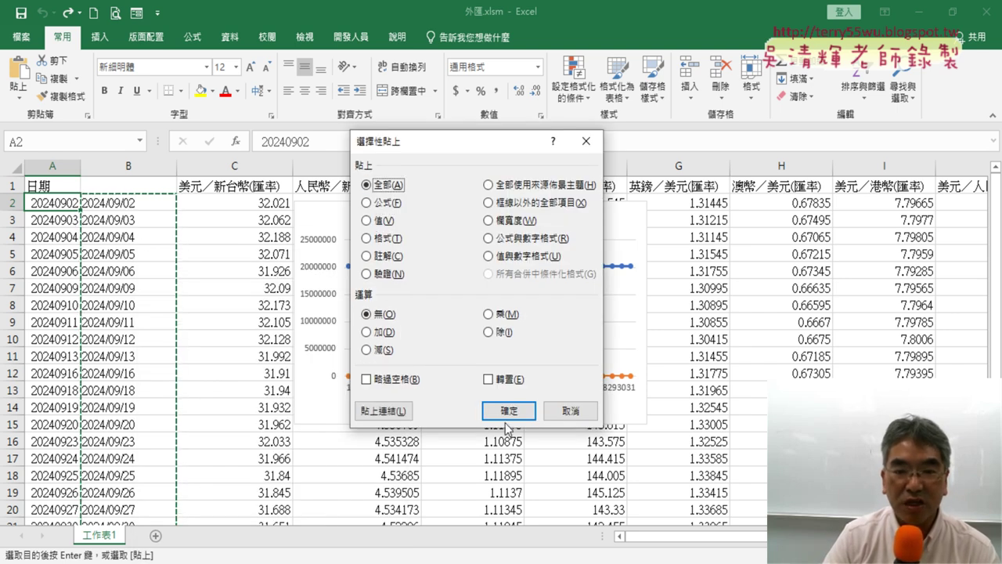
{"action": "left_click", "coordinate": [507, 412]}
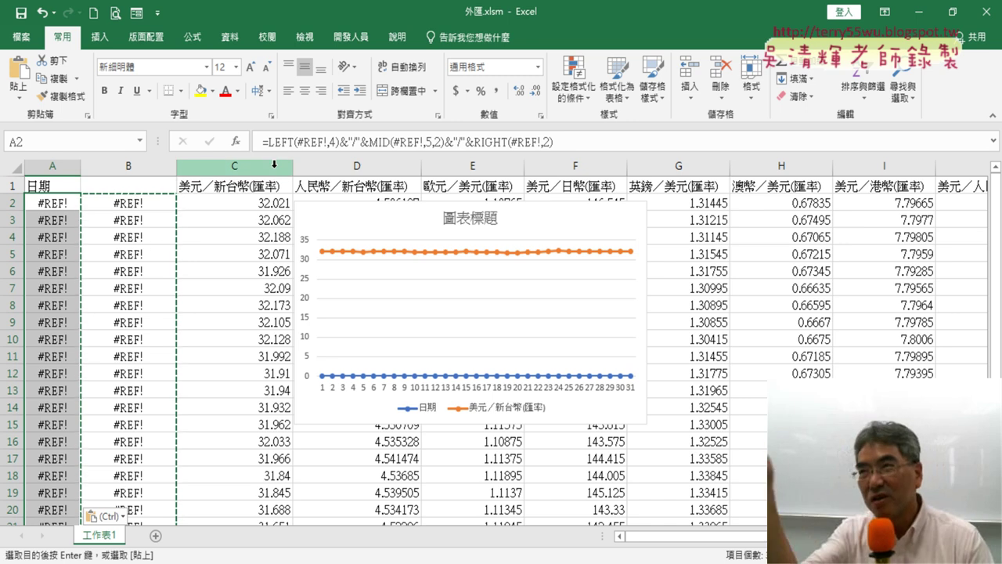
Undo the broken paste and re-paste the copied cells into A2 through Paste Special
{"action": "key", "text": "ctrl+z"}
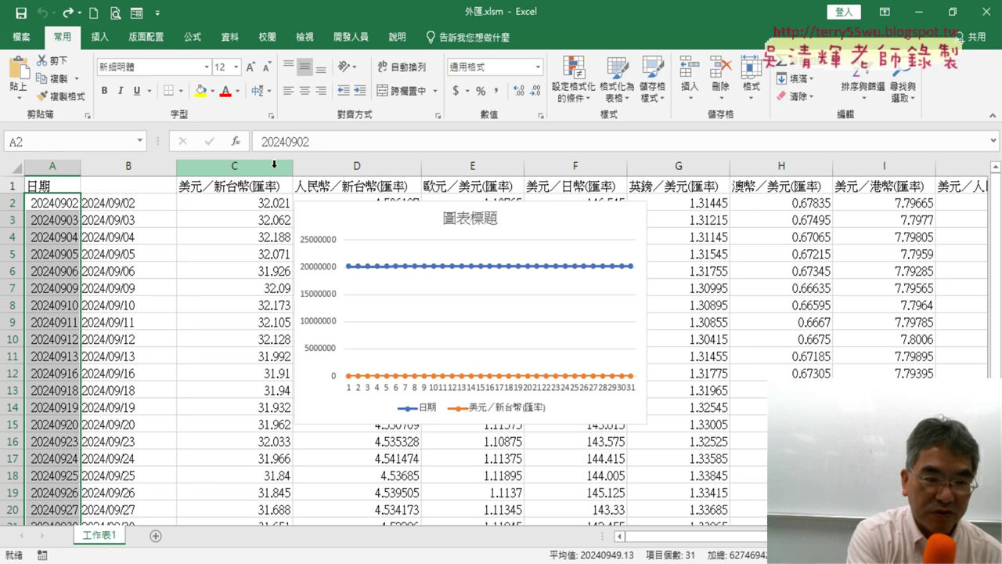
{"action": "key", "text": "ctrl+c"}
{"action": "right_click", "coordinate": [65, 203]}
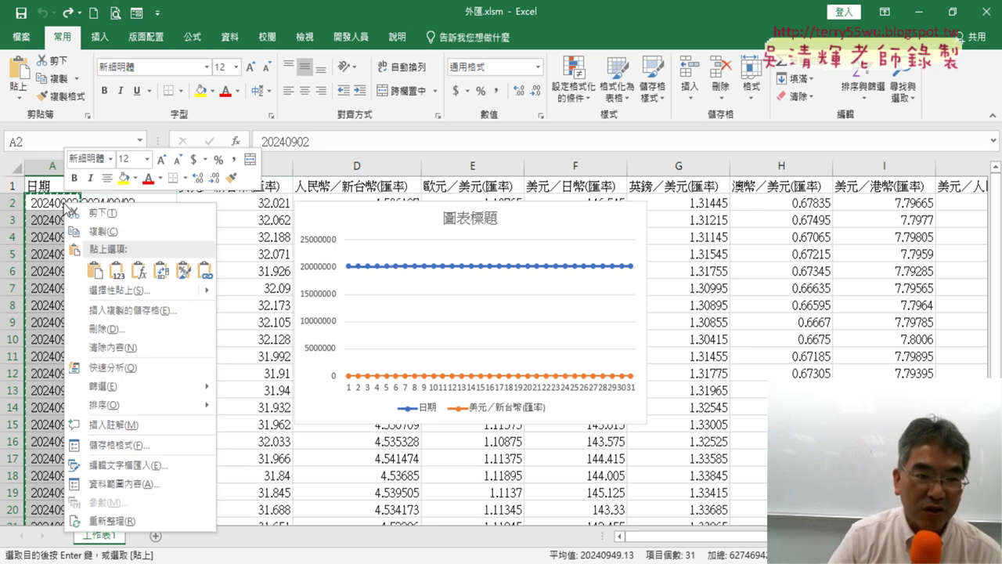
{"action": "mouse_move", "coordinate": [207, 292]}
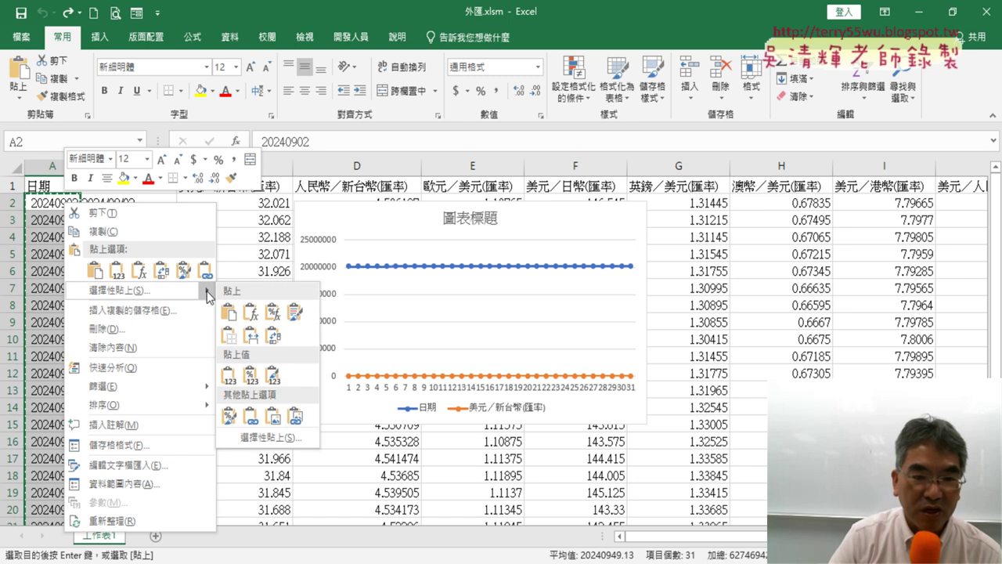
{"action": "left_click", "coordinate": [271, 437]}
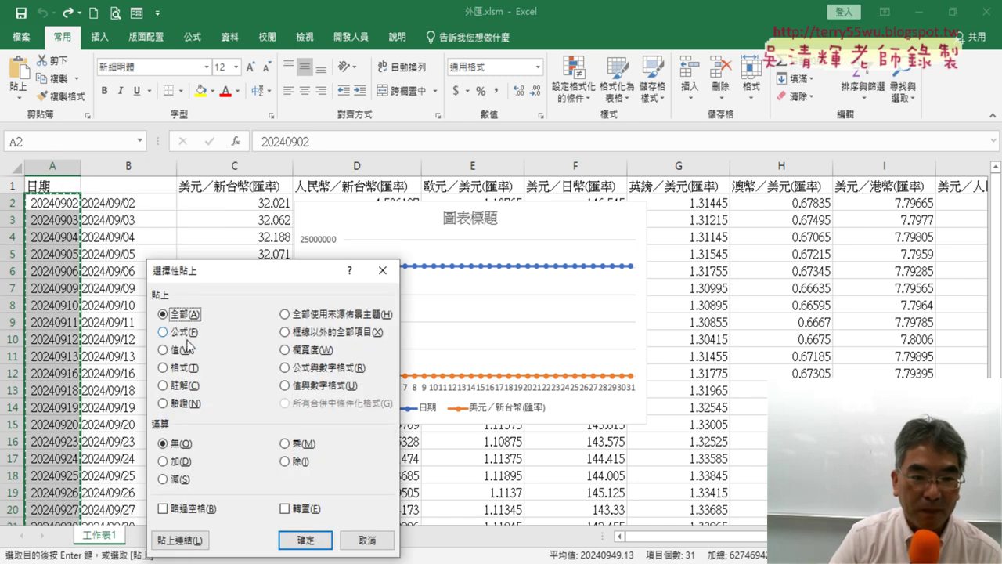
{"action": "left_click", "coordinate": [163, 350]}
{"action": "left_click", "coordinate": [306, 540]}
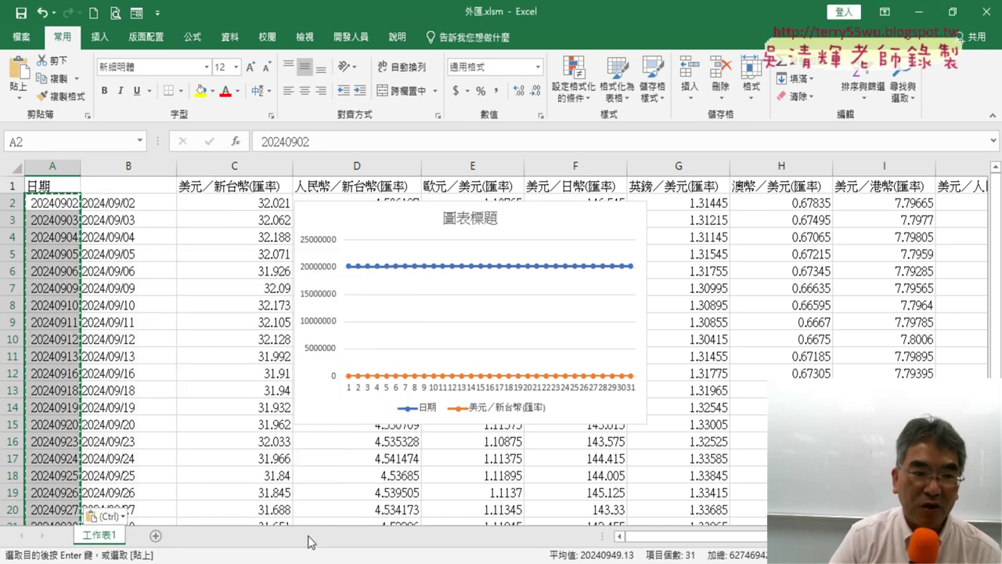
Paste the converted dates from B2:B32 into column A as values
{"action": "left_click", "coordinate": [132, 203]}
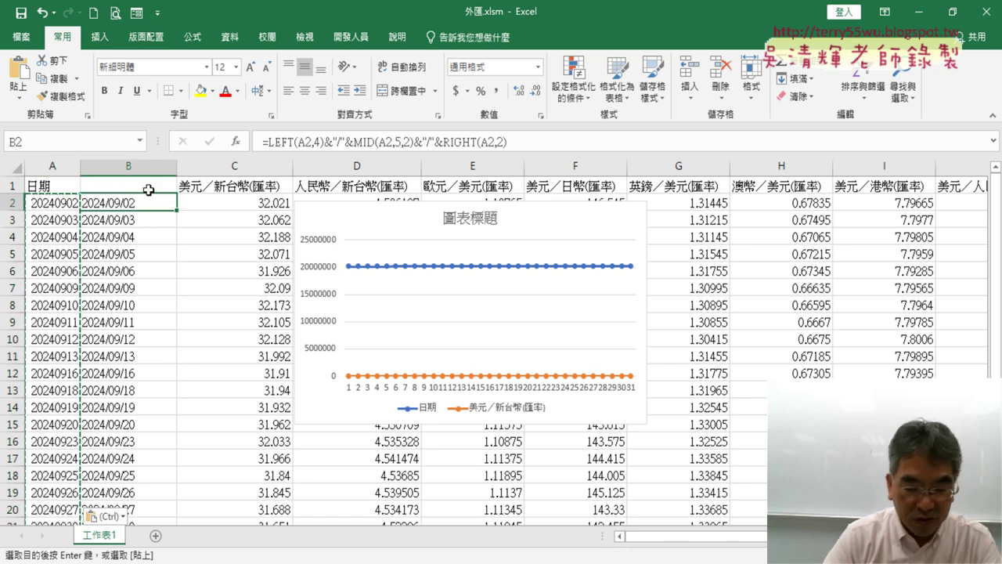
{"action": "key", "text": "ctrl+shift+Down"}
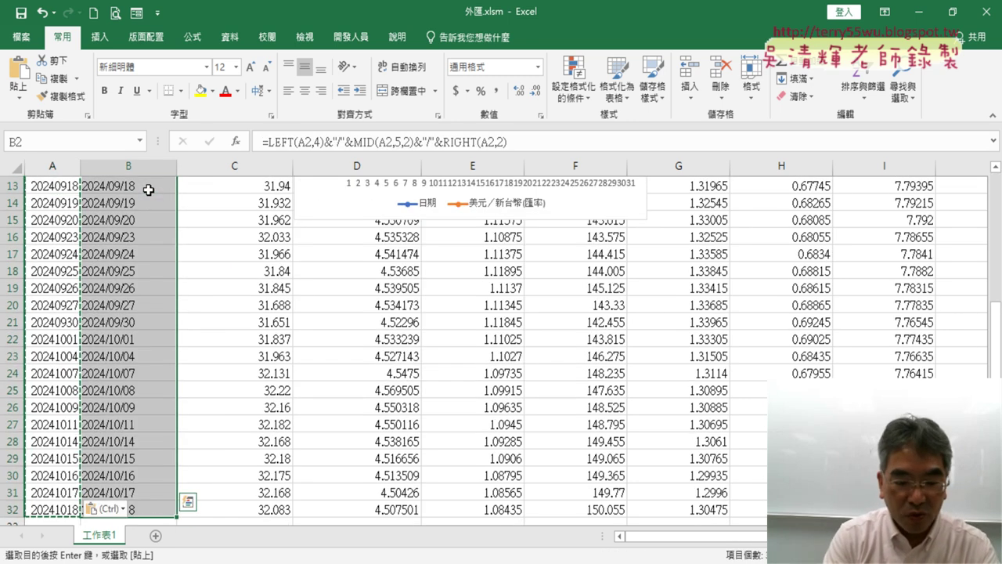
{"action": "scroll", "coordinate": [79, 226], "scroll_direction": "up", "scroll_amount": 4}
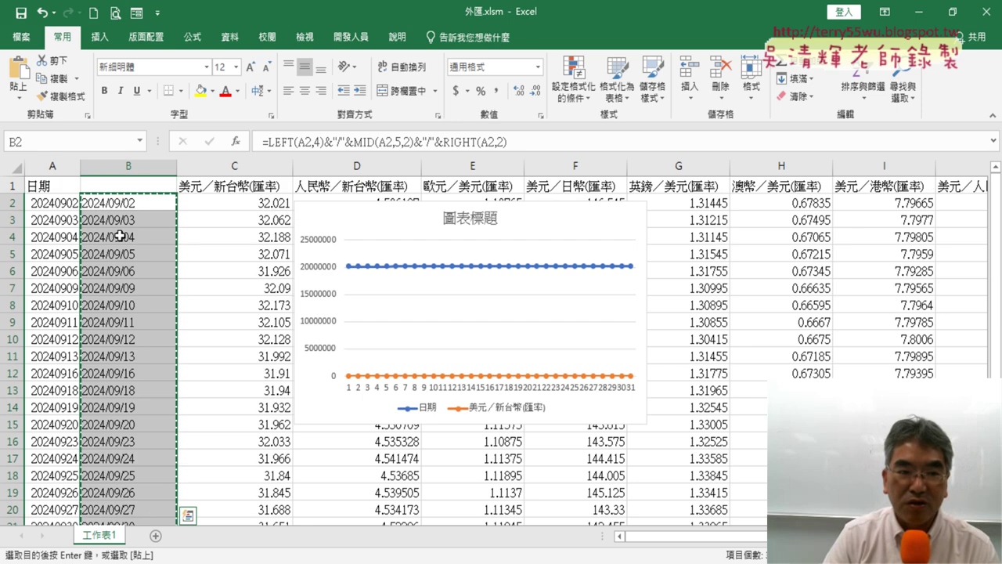
{"action": "left_click", "coordinate": [47, 203]}
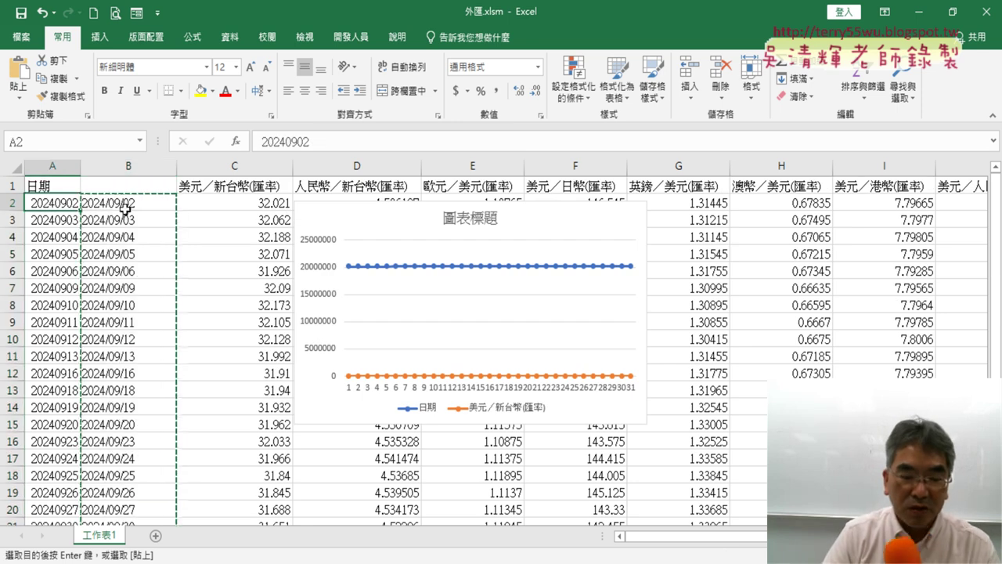
{"action": "right_click", "coordinate": [69, 205]}
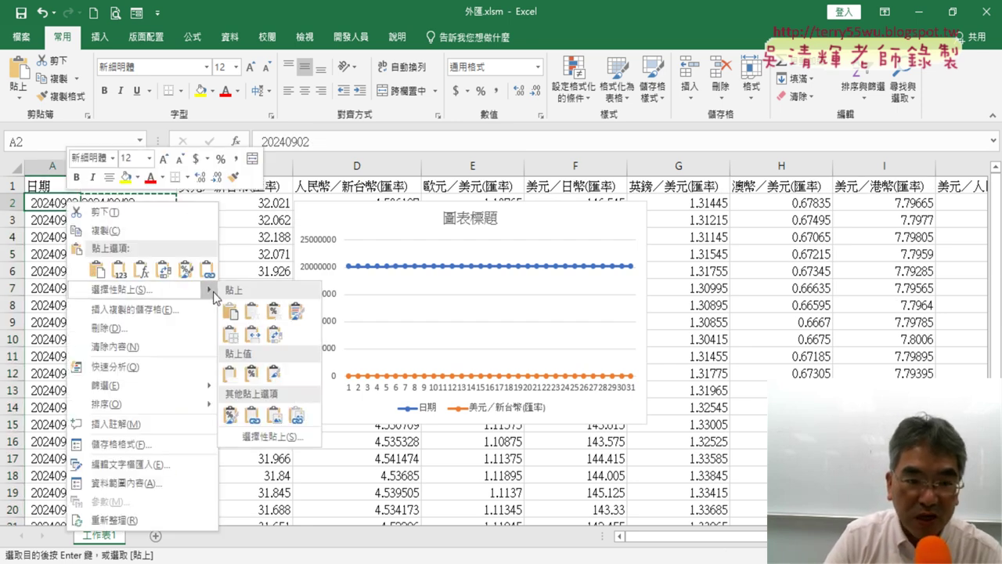
{"action": "mouse_move", "coordinate": [210, 292]}
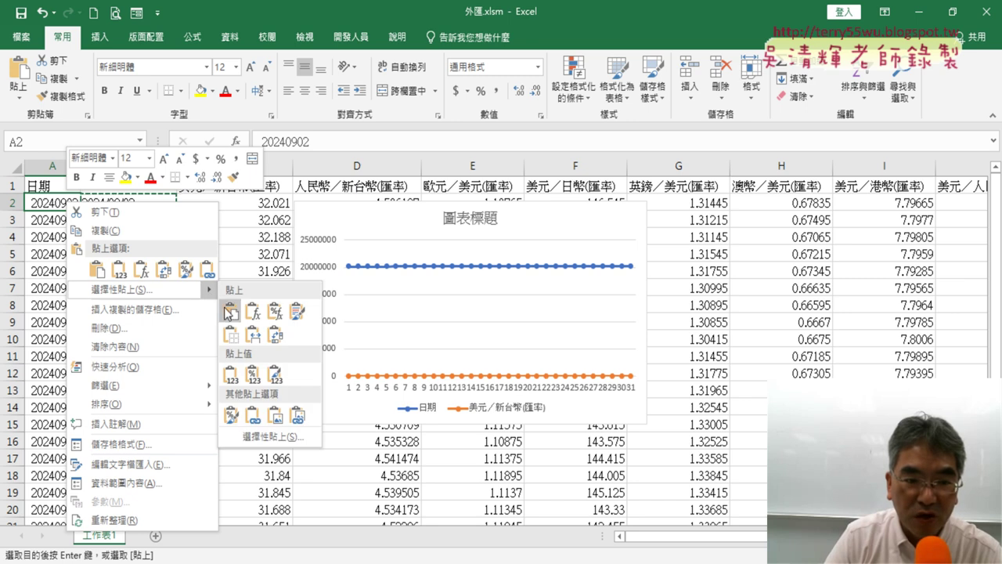
{"action": "left_click", "coordinate": [235, 378]}
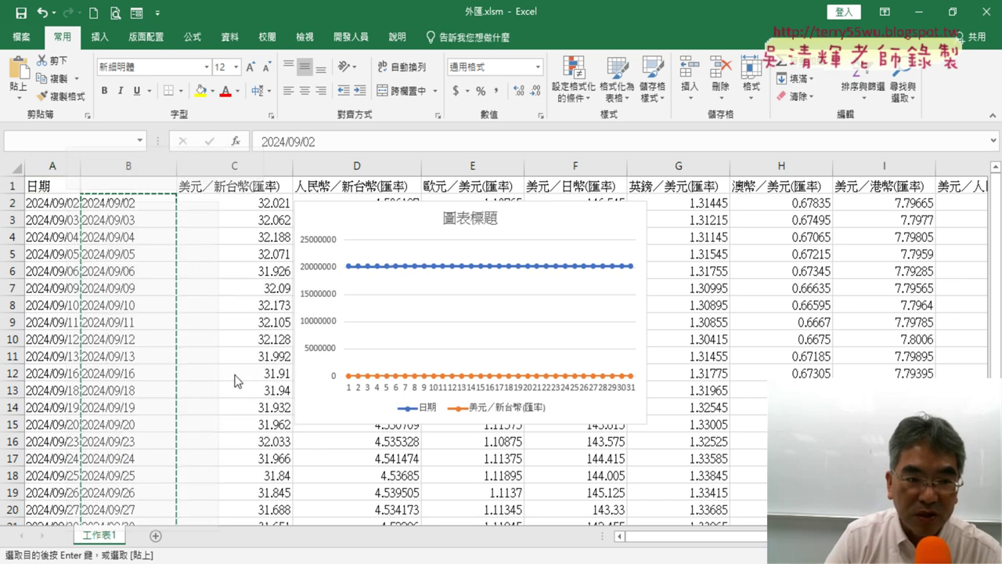
Delete helper column B and the old chart, then select A1:B1 down to row 32
{"action": "left_click", "coordinate": [131, 166]}
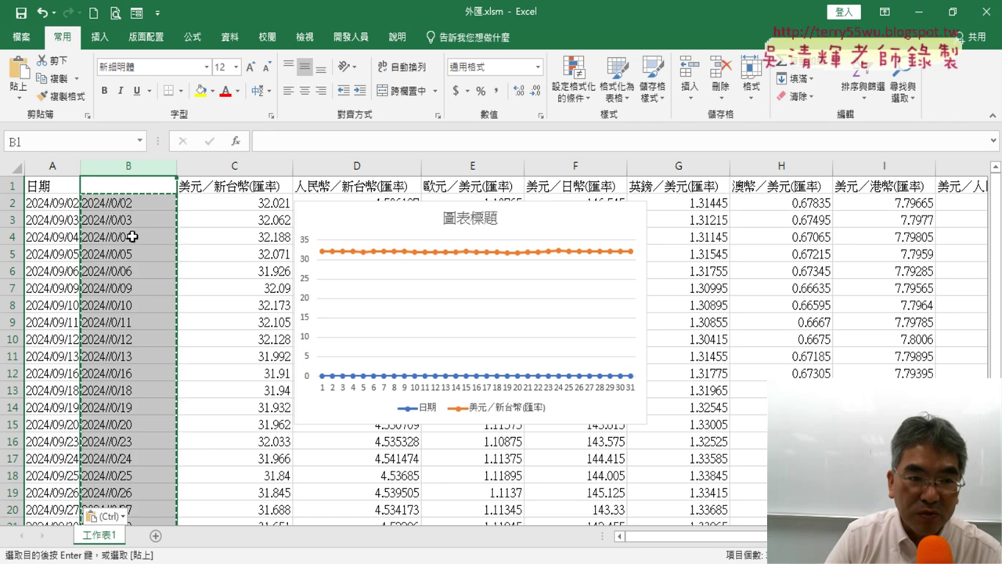
{"action": "right_click", "coordinate": [133, 235]}
{"action": "left_click", "coordinate": [180, 370]}
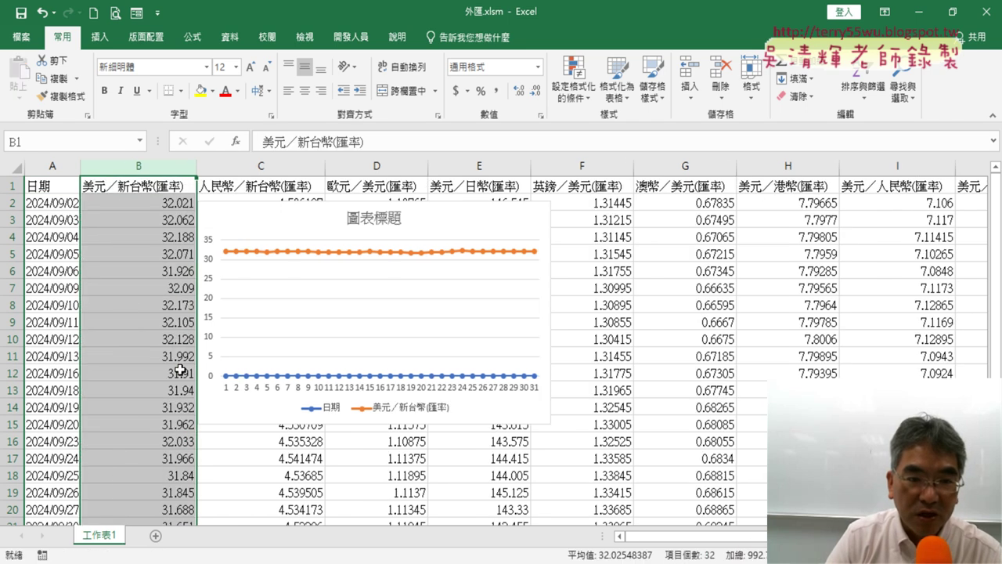
{"action": "left_click", "coordinate": [296, 236]}
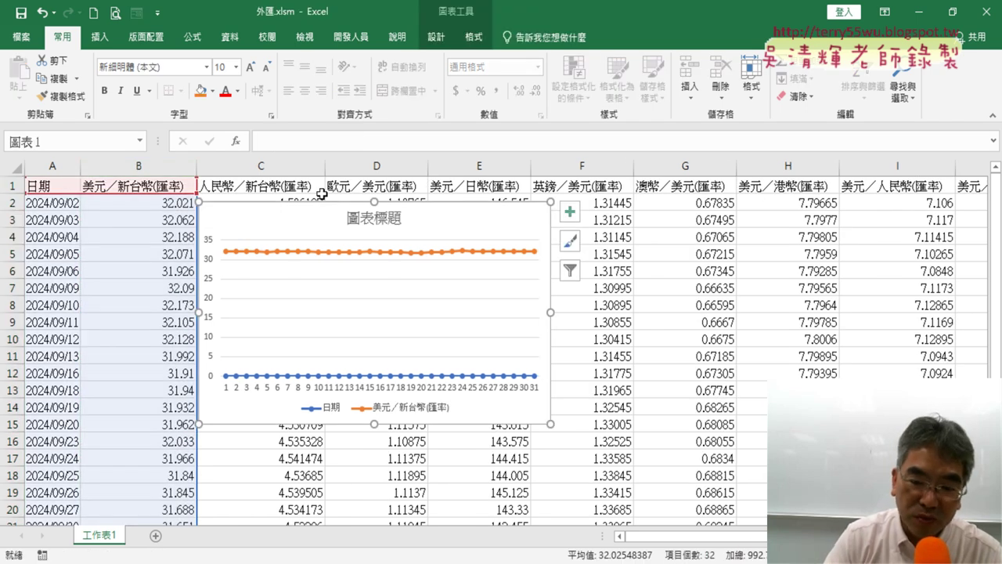
{"action": "key", "text": "Delete"}
{"action": "left_click_drag", "start_coordinate": [56, 188], "coordinate": [138, 185]}
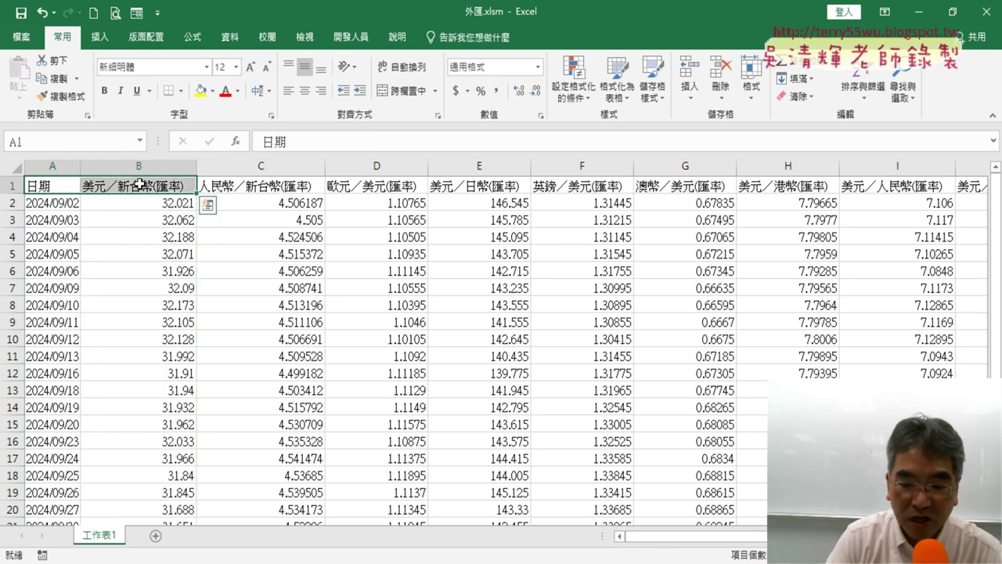
{"action": "key", "text": "ctrl+shift+Down"}
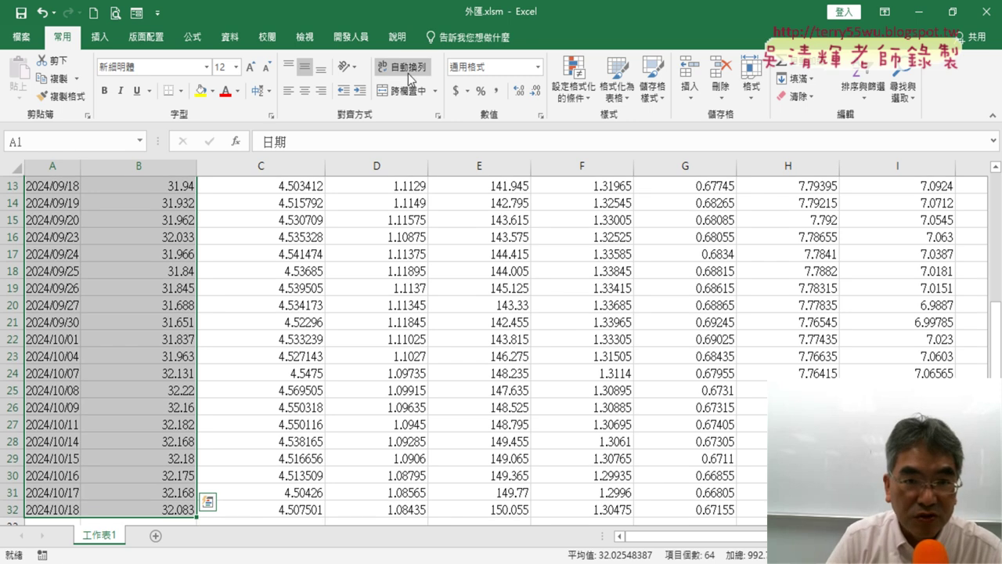
Insert a line chart with markers from the selected rate data
{"action": "left_click", "coordinate": [101, 40]}
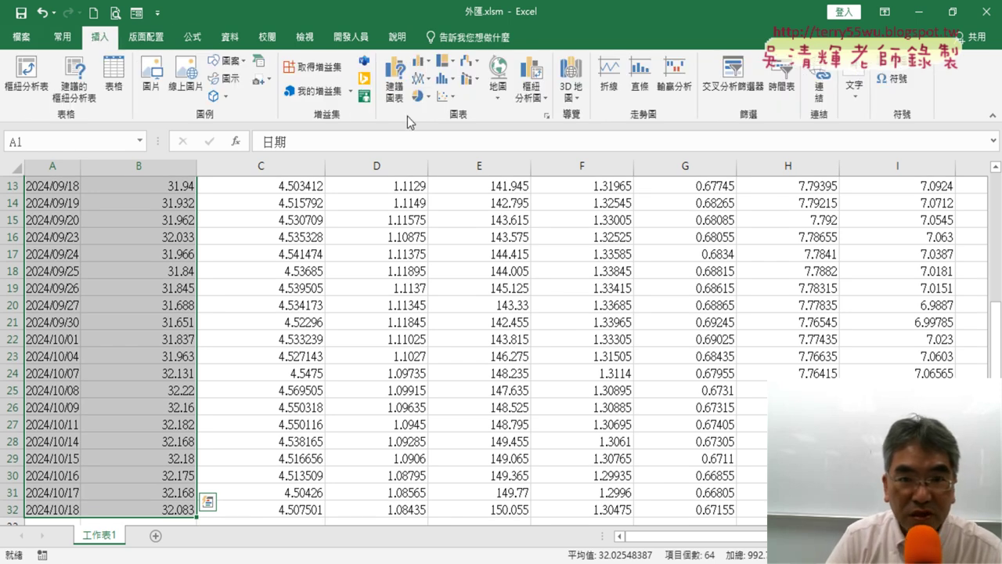
{"action": "left_click", "coordinate": [423, 79]}
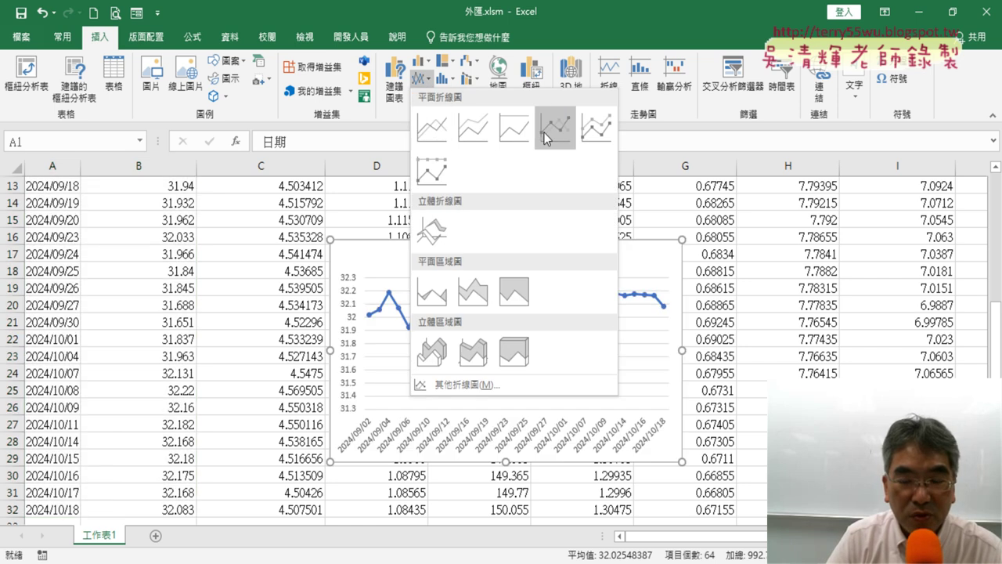
{"action": "left_click", "coordinate": [546, 129]}
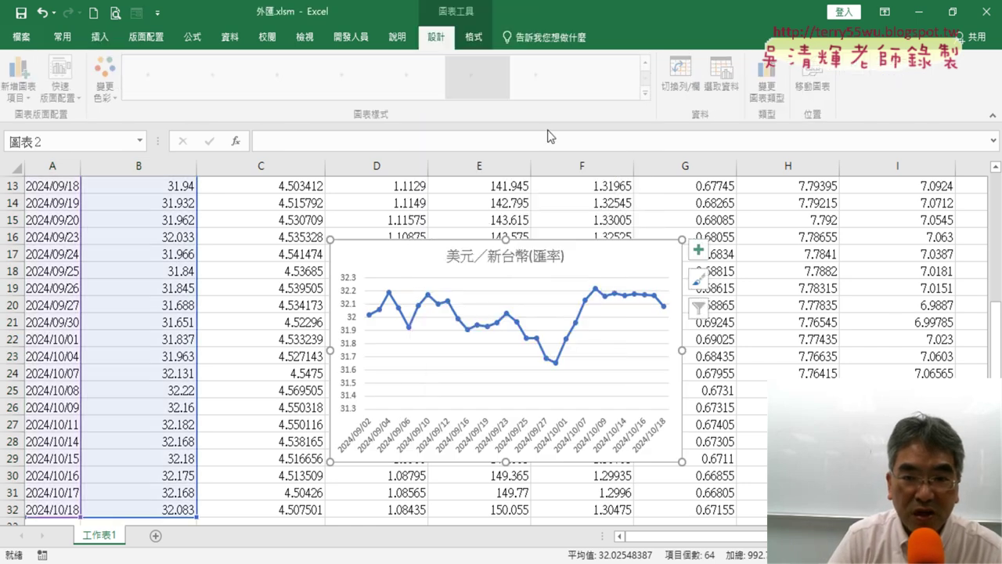
Move the new chart to the right of the rate table, clear of the data
{"action": "left_click_drag", "start_coordinate": [401, 249], "coordinate": [257, 205]}
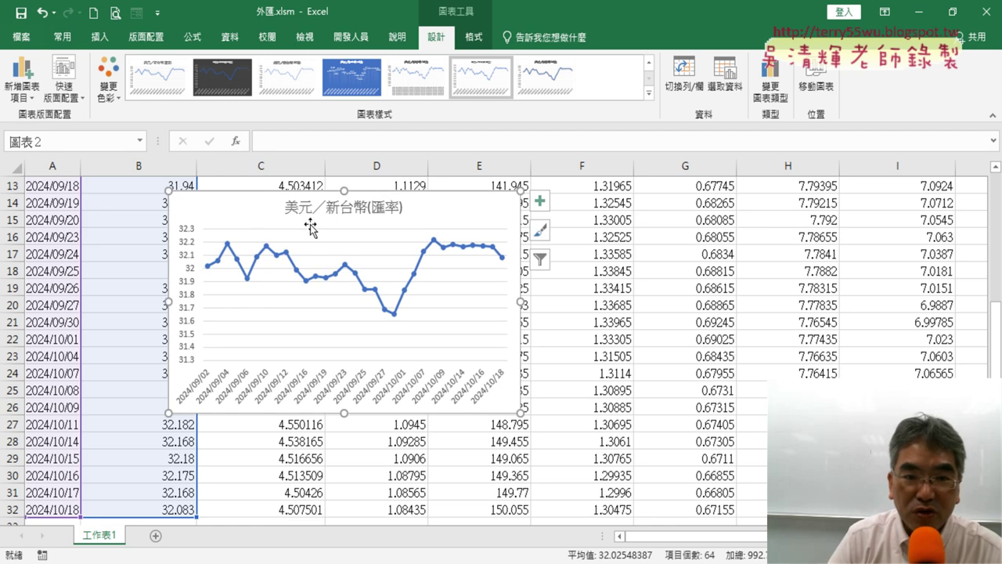
{"action": "scroll", "coordinate": [258, 205], "scroll_direction": "up", "scroll_amount": 4}
{"action": "mouse_move", "coordinate": [265, 406]}
{"action": "left_mouse_down"}
{"action": "mouse_move", "coordinate": [281, 253]}
{"action": "mouse_move", "coordinate": [313, 189]}
{"action": "left_mouse_up"}
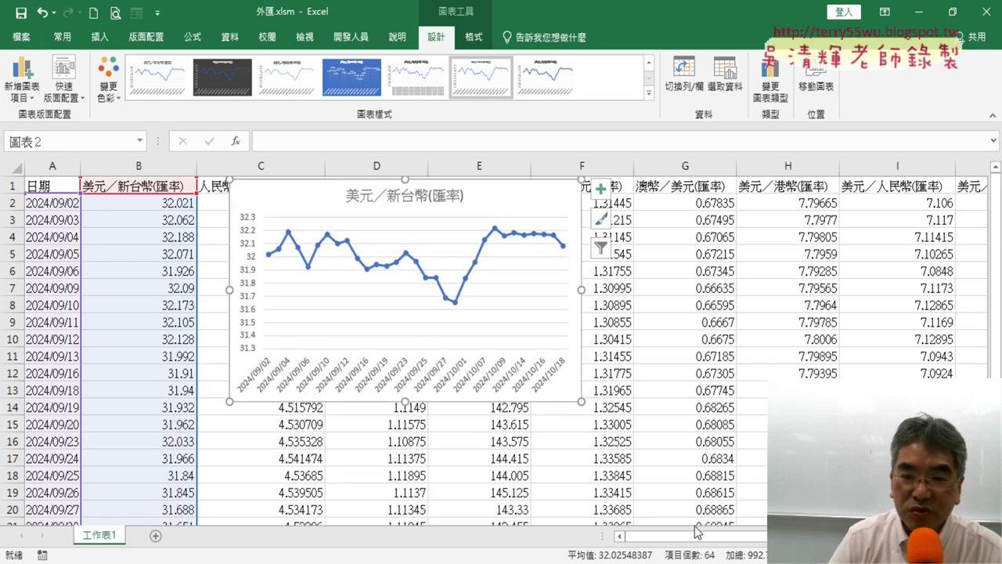
{"action": "scroll", "coordinate": [611, 455], "scroll_direction": "right", "scroll_amount": 3}
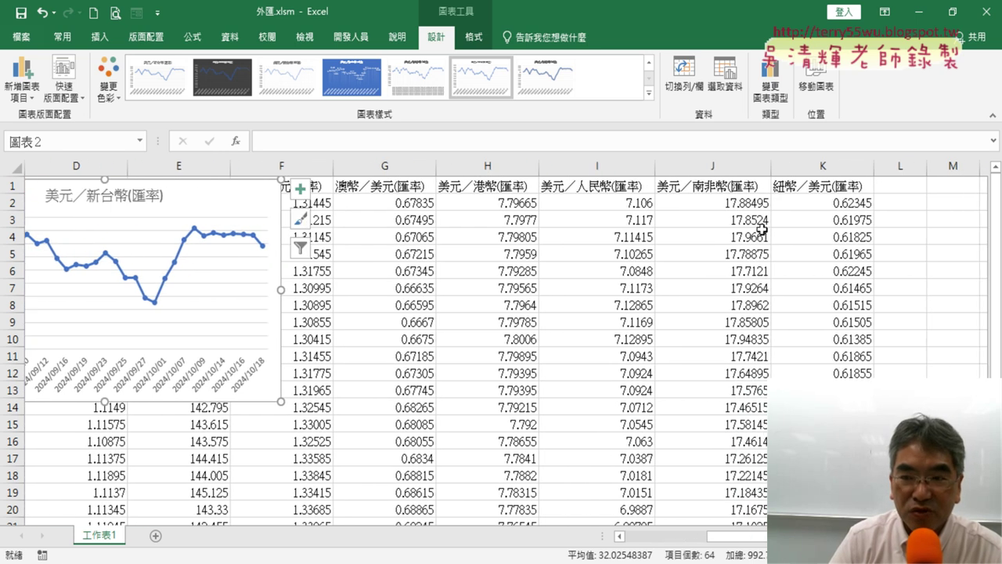
{"action": "scroll", "coordinate": [739, 529], "scroll_direction": "right", "scroll_amount": 2}
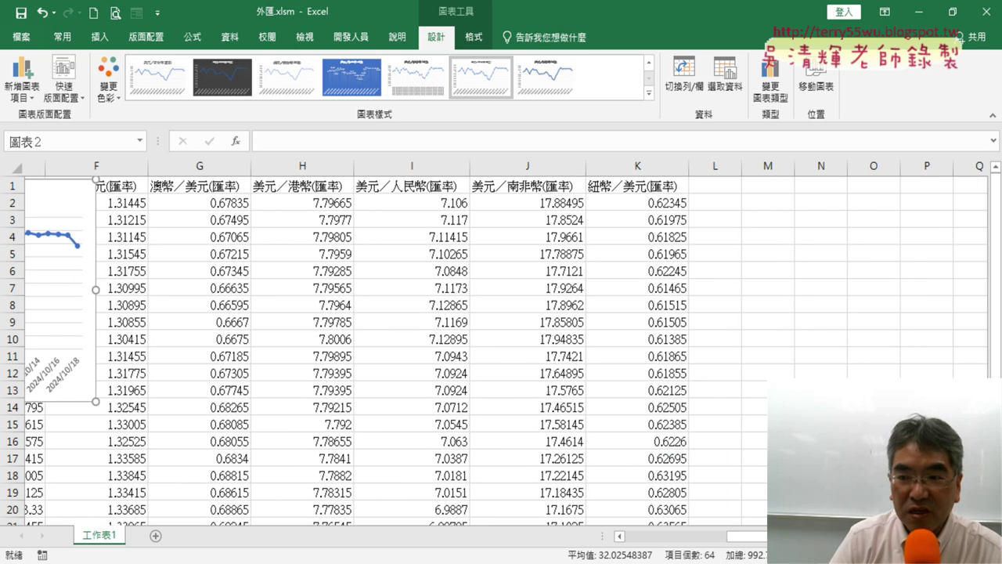
{"action": "scroll", "coordinate": [739, 529], "scroll_direction": "right", "scroll_amount": 2}
{"action": "scroll", "coordinate": [740, 529], "scroll_direction": "left", "scroll_amount": 7}
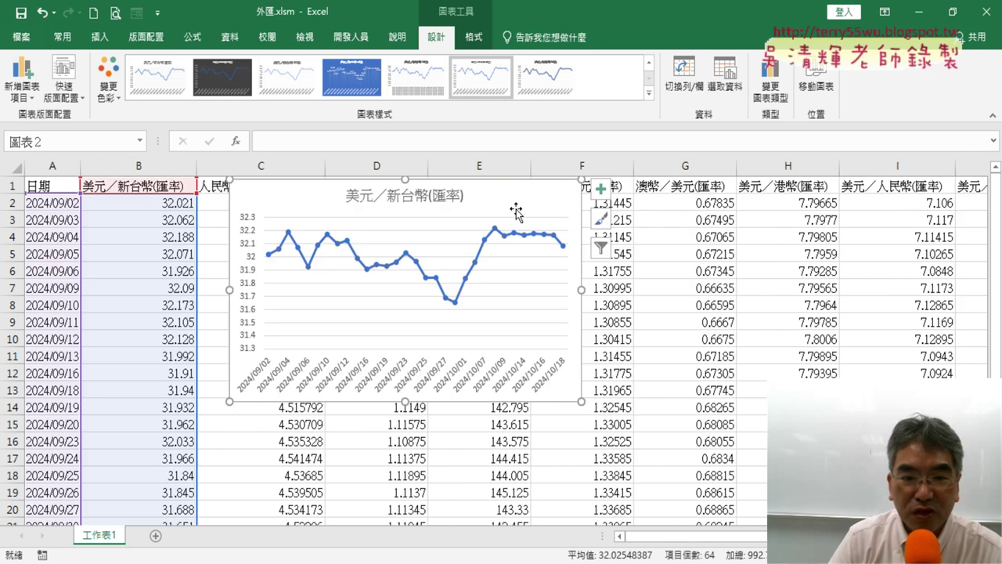
{"action": "left_click_drag", "start_coordinate": [514, 206], "coordinate": [962, 245]}
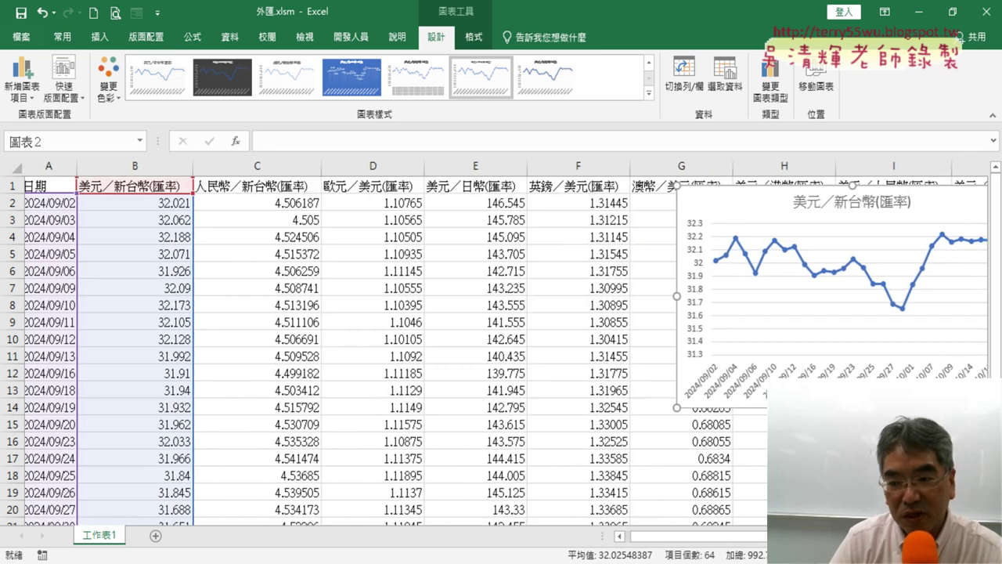
{"action": "scroll", "coordinate": [739, 536], "scroll_direction": "right", "scroll_amount": 3}
{"action": "scroll", "coordinate": [739, 535], "scroll_direction": "right", "scroll_amount": 1}
{"action": "scroll", "coordinate": [739, 535], "scroll_direction": "right", "scroll_amount": 1}
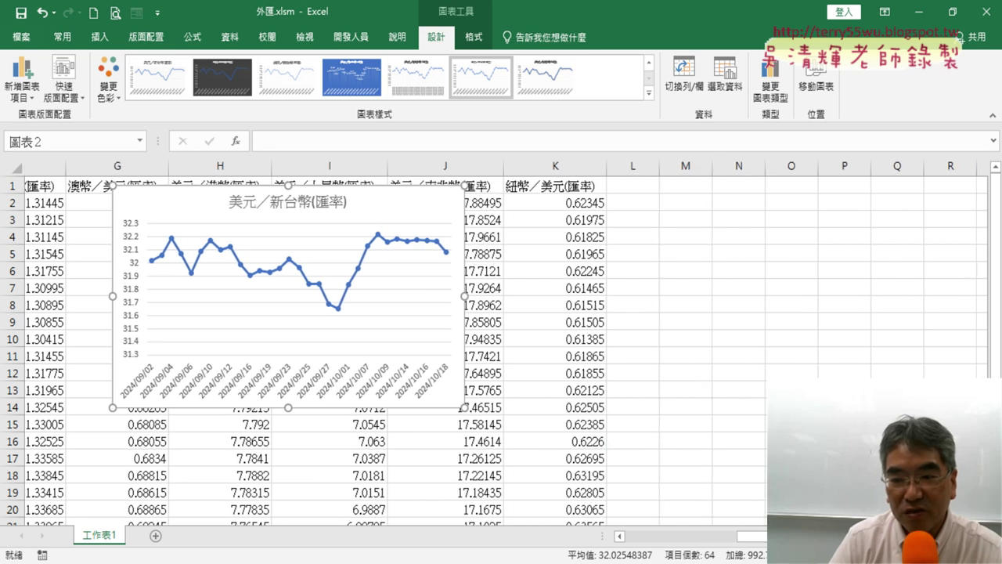
{"action": "scroll", "coordinate": [740, 535], "scroll_direction": "right", "scroll_amount": 2}
{"action": "mouse_move", "coordinate": [286, 197]}
{"action": "left_mouse_down"}
{"action": "mouse_move", "coordinate": [767, 219]}
{"action": "mouse_move", "coordinate": [830, 192]}
{"action": "left_mouse_up"}
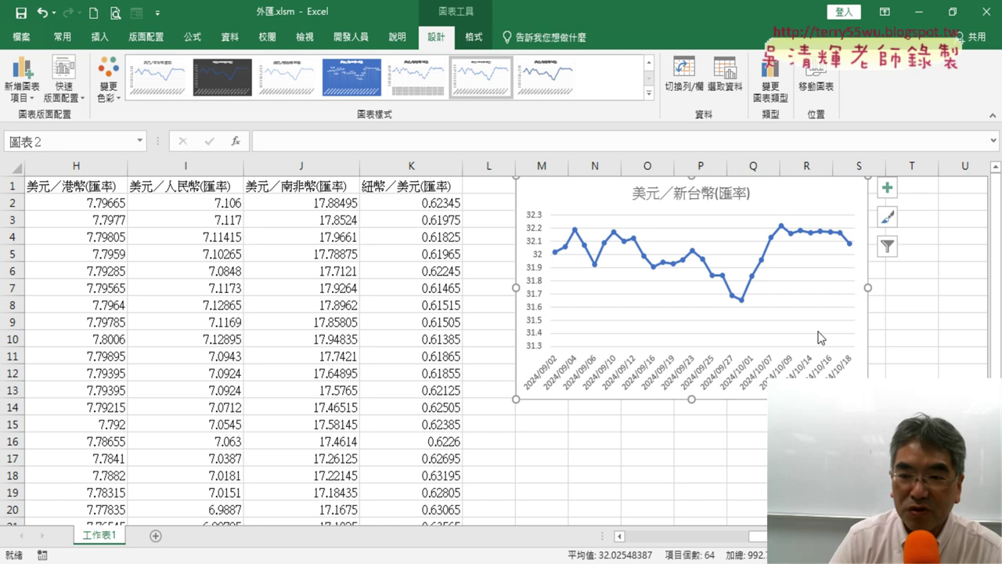
Shorten and widen the chart so every date from 2024/09/02 to 2024/10/18 shows
{"action": "mouse_move", "coordinate": [692, 395]}
{"action": "left_mouse_down"}
{"action": "mouse_move", "coordinate": [687, 308]}
{"action": "mouse_move", "coordinate": [682, 345]}
{"action": "left_mouse_up"}
{"action": "left_click_drag", "start_coordinate": [868, 260], "coordinate": [937, 262]}
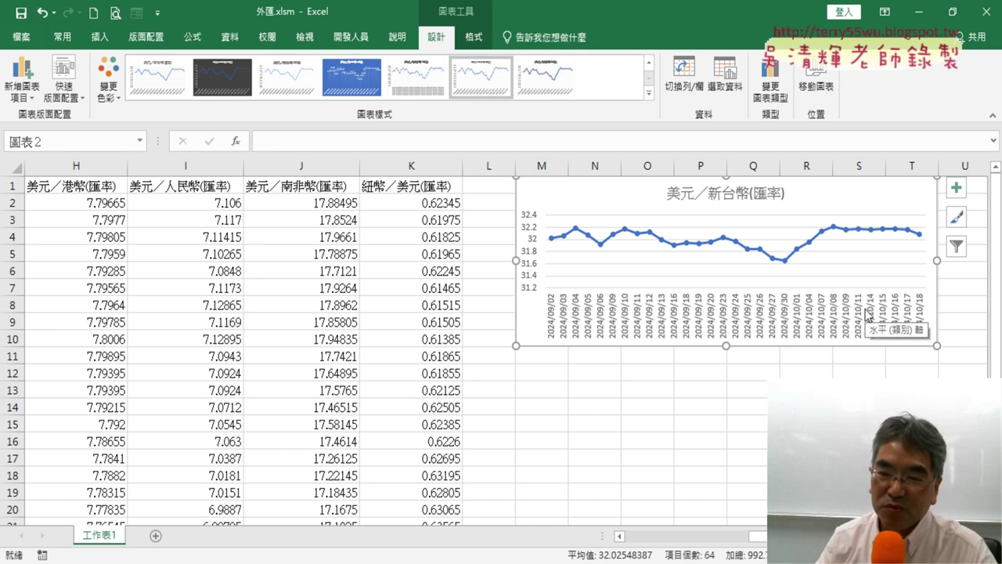
{"action": "mouse_move", "coordinate": [756, 536]}
{"action": "left_mouse_down"}
{"action": "mouse_move", "coordinate": [630, 538]}
{"action": "mouse_move", "coordinate": [788, 539]}
{"action": "left_mouse_up"}
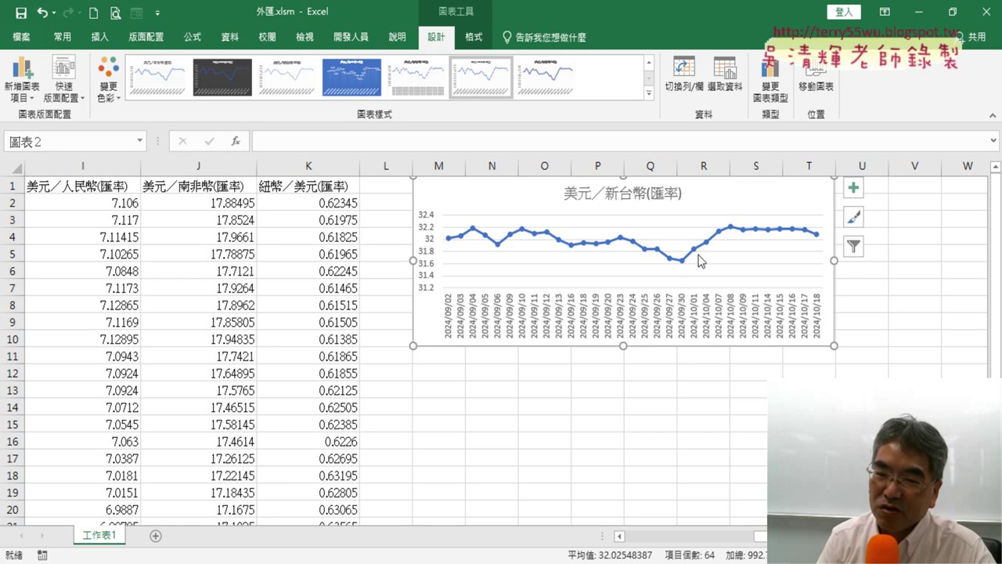
{"action": "mouse_move", "coordinate": [718, 235]}
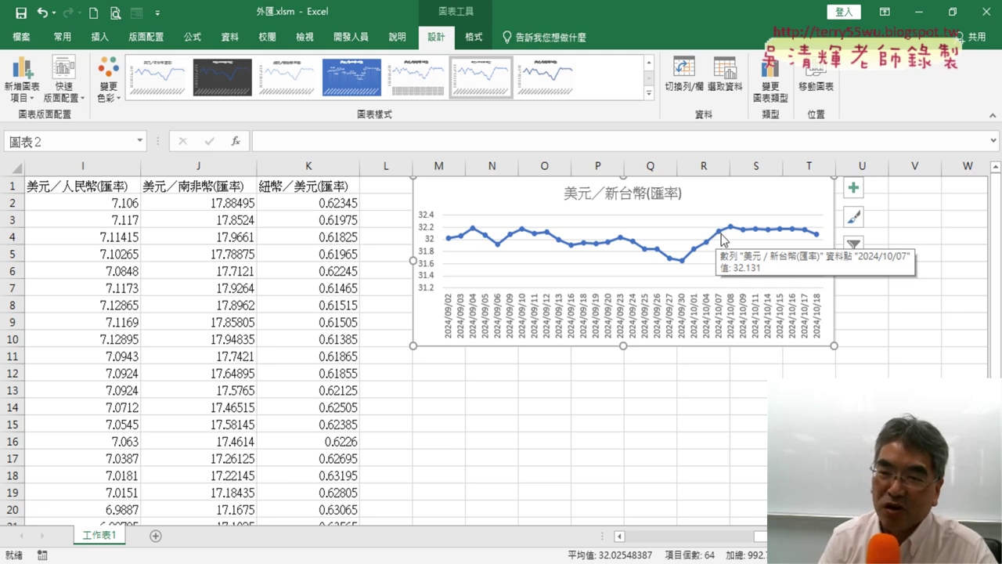
{"action": "mouse_move", "coordinate": [796, 232]}
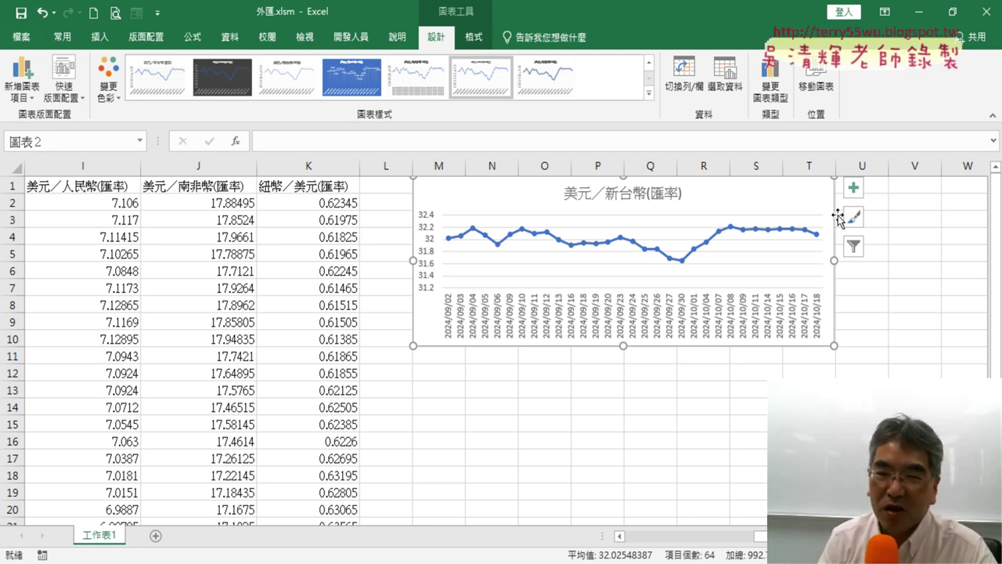
{"action": "scroll", "coordinate": [580, 495], "scroll_direction": "left", "scroll_amount": 4}
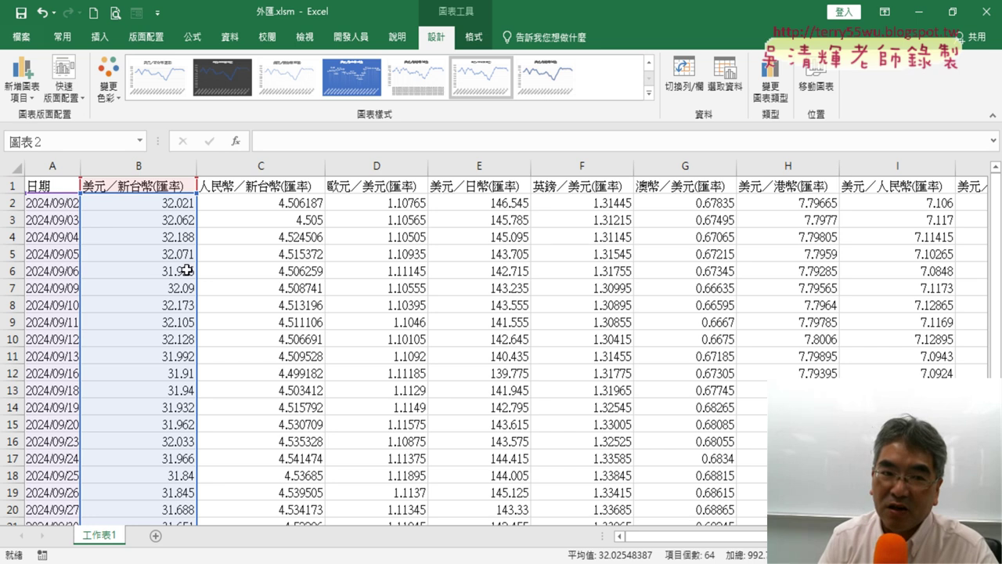
Autofit column A, then undo repeatedly back to the raw 20240902-style dates
{"action": "double_click", "coordinate": [82, 166]}
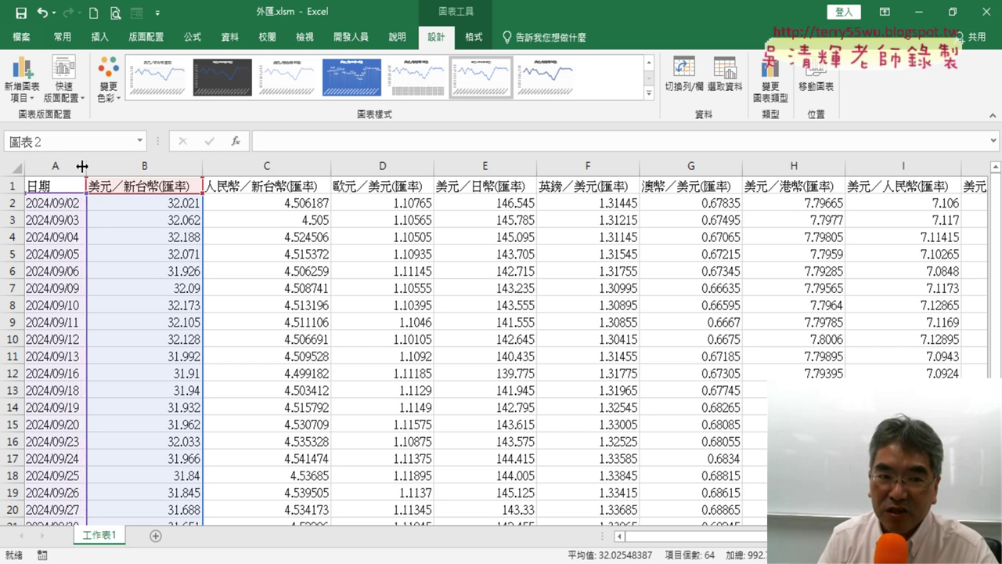
{"action": "left_click", "coordinate": [55, 166]}
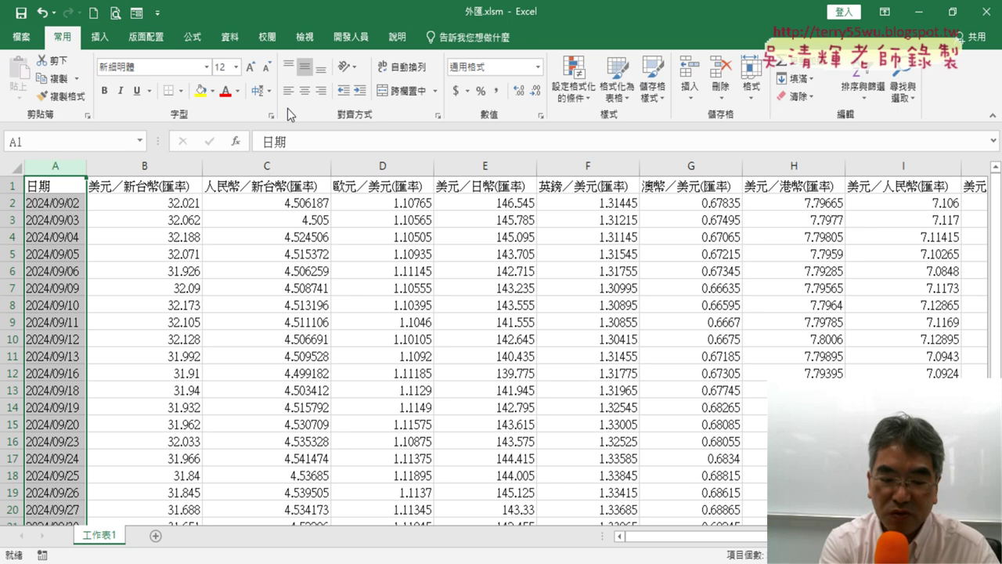
{"action": "key", "text": "ctrl+z"}
{"action": "key", "text": "ctrl+z"}
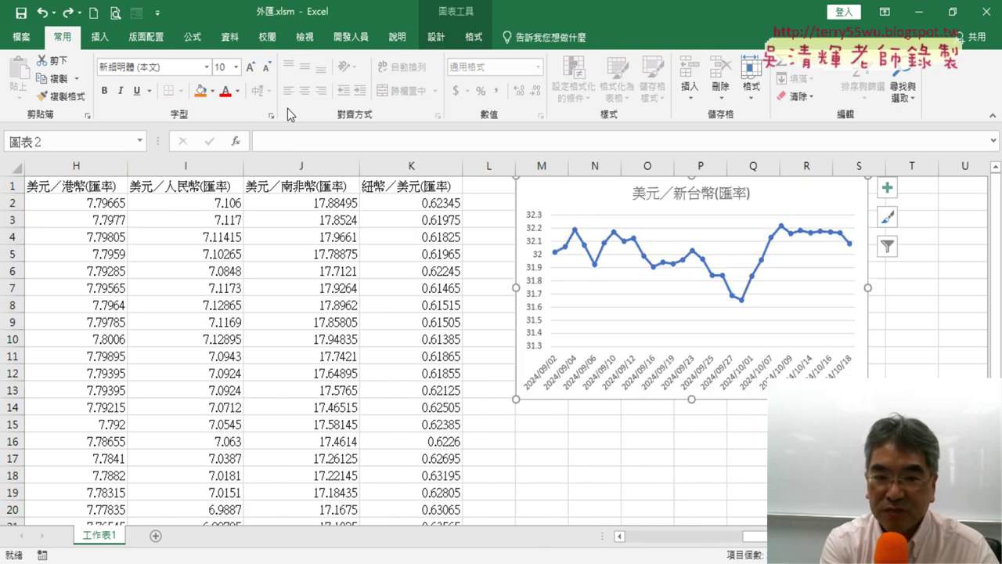
{"action": "key", "text": "ctrl+z"}
{"action": "key", "text": "ctrl+z"}
{"action": "key", "text": "ctrl+z"}
{"action": "key", "text": "ctrl+z"}
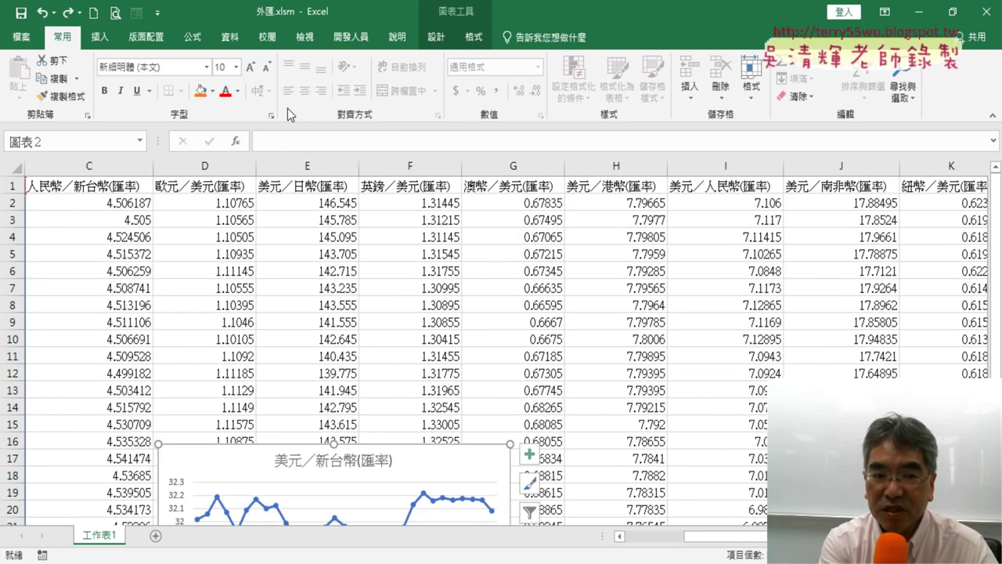
{"action": "key", "text": "ctrl+z"}
{"action": "key", "text": "ctrl+z"}
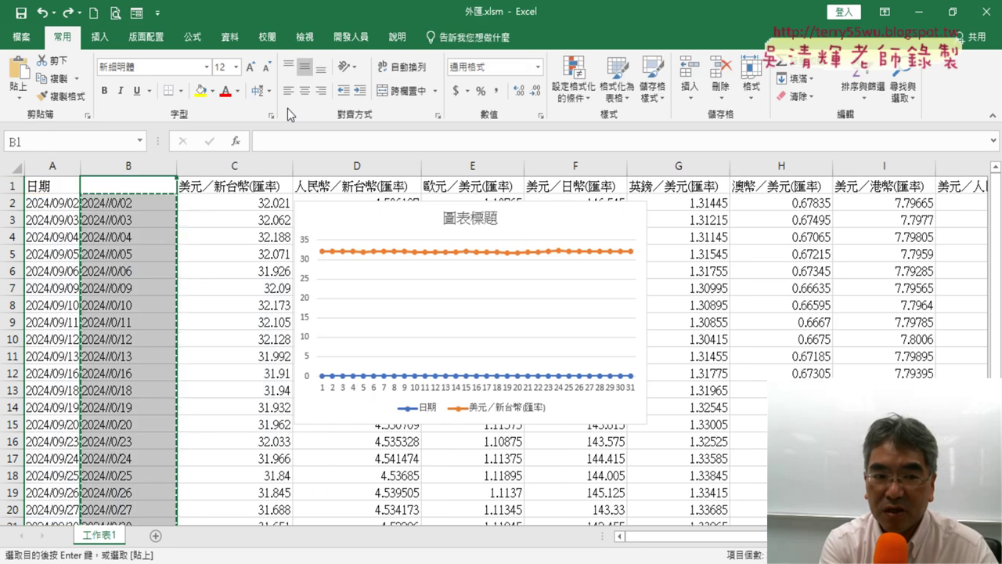
{"action": "key", "text": "ctrl+z"}
{"action": "key", "text": "ctrl+z"}
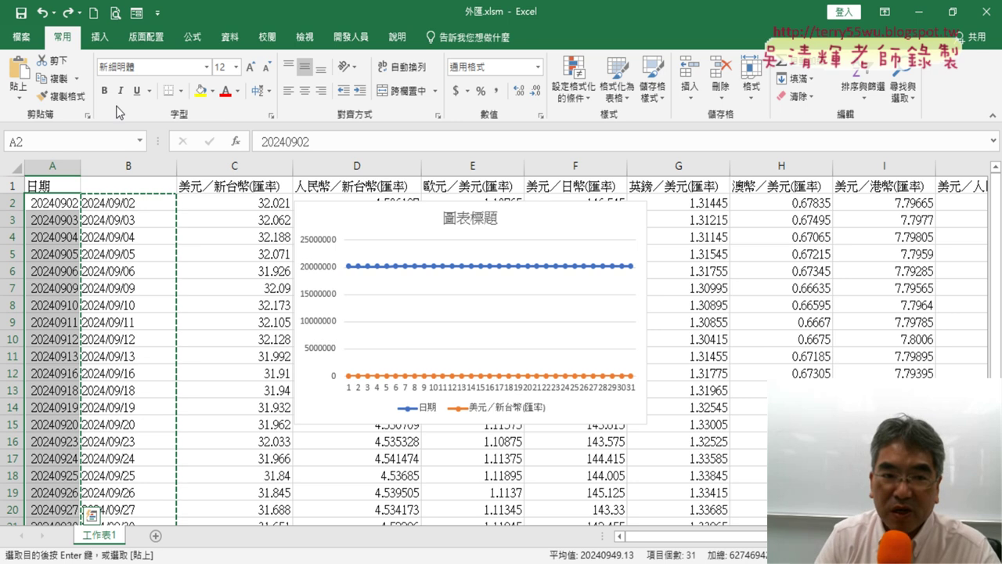
Delete the duplicate date column B and the chart, then check A2's raw date
{"action": "left_click", "coordinate": [137, 166]}
{"action": "right_click", "coordinate": [126, 270]}
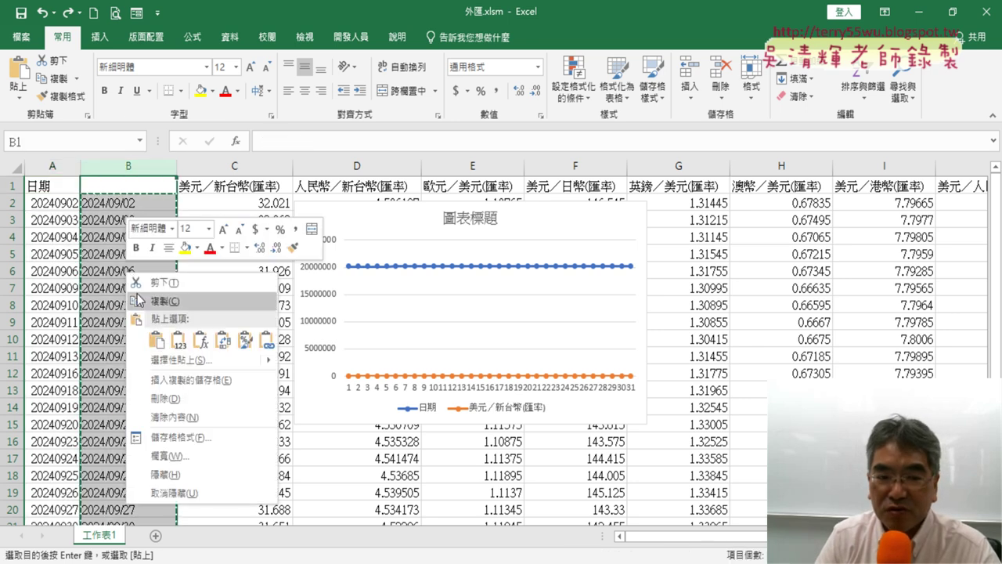
{"action": "left_click", "coordinate": [160, 398]}
{"action": "left_click", "coordinate": [514, 207]}
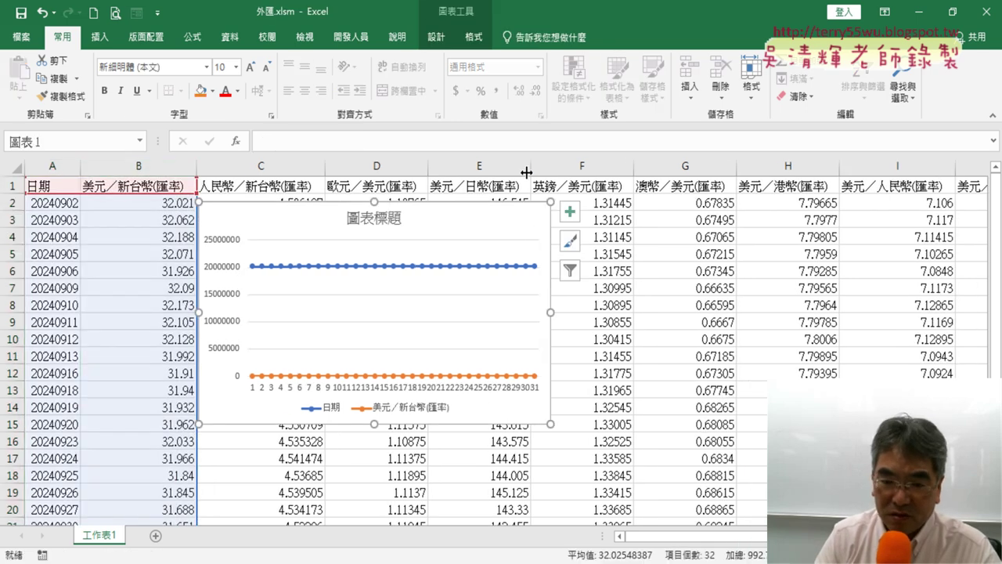
{"action": "key", "text": "Delete"}
{"action": "left_click", "coordinate": [48, 206]}
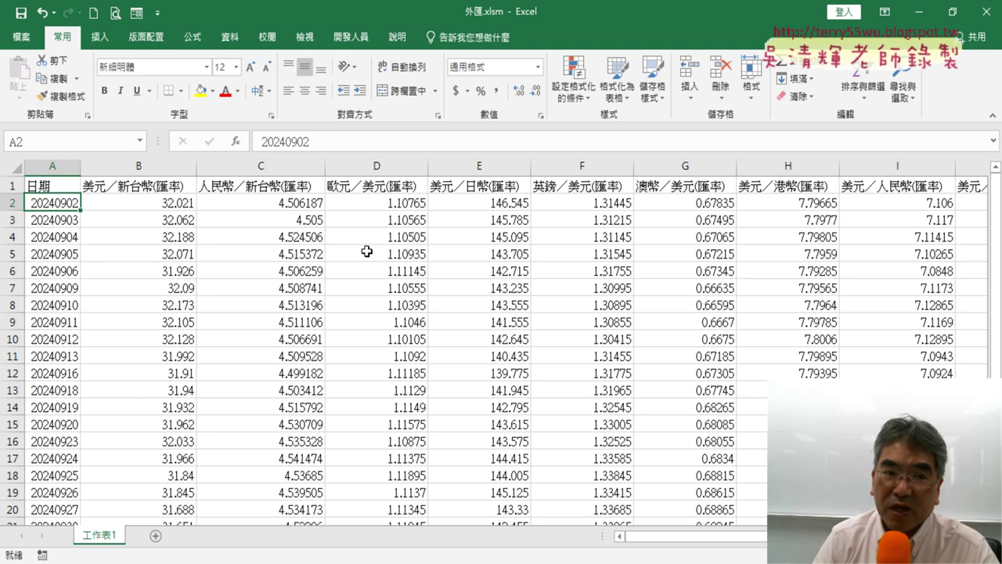
Bring up the lesson notes in Google Docs and scroll through the sample code
{"action": "key", "text": "alt+Tab"}
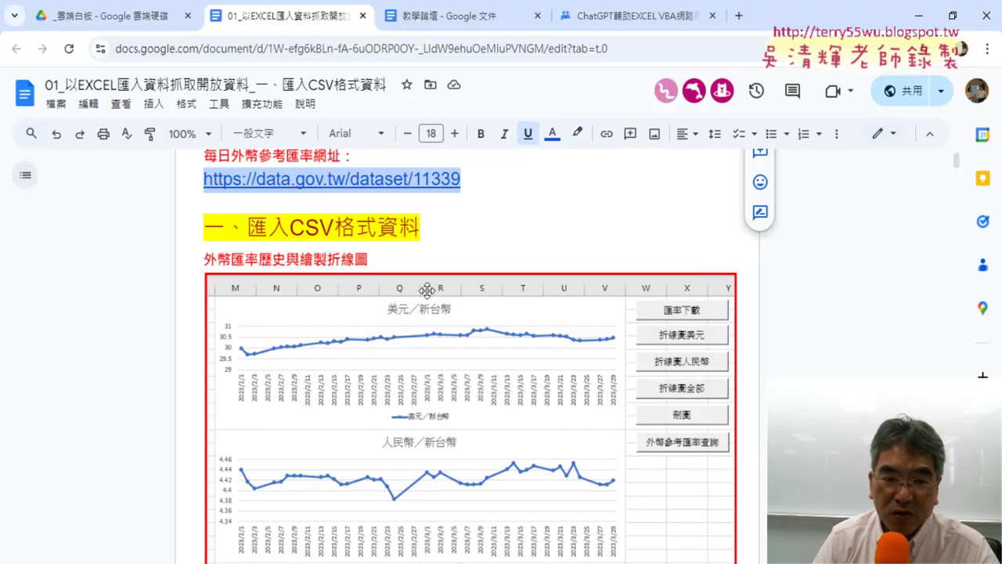
{"action": "scroll", "coordinate": [516, 331], "scroll_direction": "down", "scroll_amount": 2}
{"action": "scroll", "coordinate": [516, 328], "scroll_direction": "down", "scroll_amount": 5}
{"action": "scroll", "coordinate": [516, 329], "scroll_direction": "down", "scroll_amount": 5}
{"action": "scroll", "coordinate": [523, 324], "scroll_direction": "down", "scroll_amount": 5}
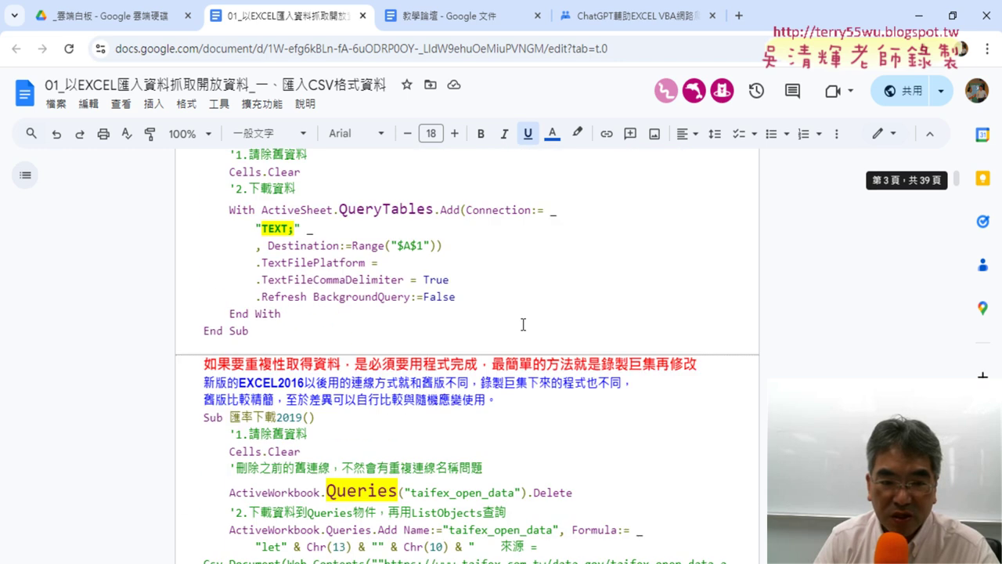
{"action": "scroll", "coordinate": [523, 323], "scroll_direction": "up", "scroll_amount": 1}
{"action": "left_click_drag", "start_coordinate": [202, 215], "coordinate": [325, 416]}
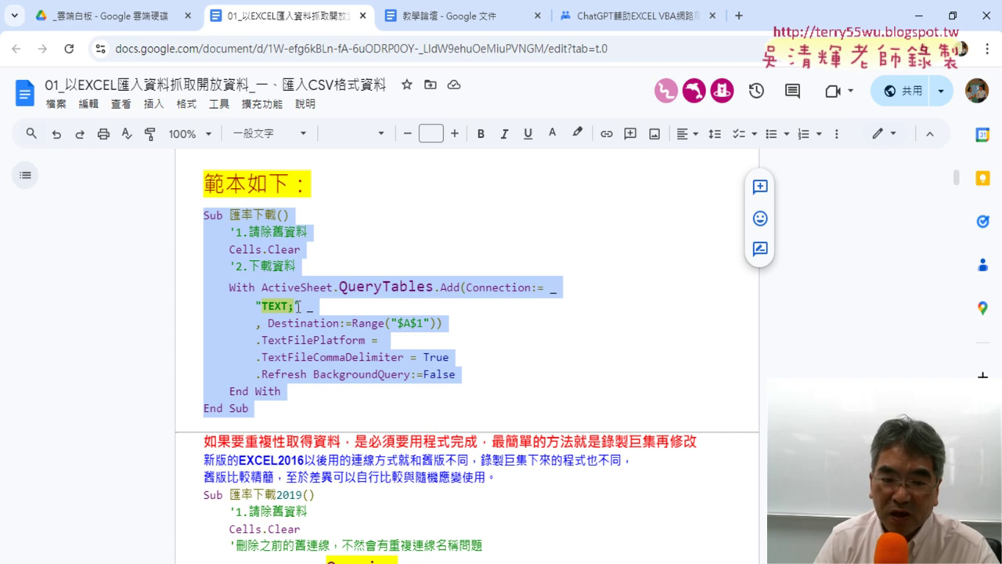
{"action": "left_click", "coordinate": [296, 305]}
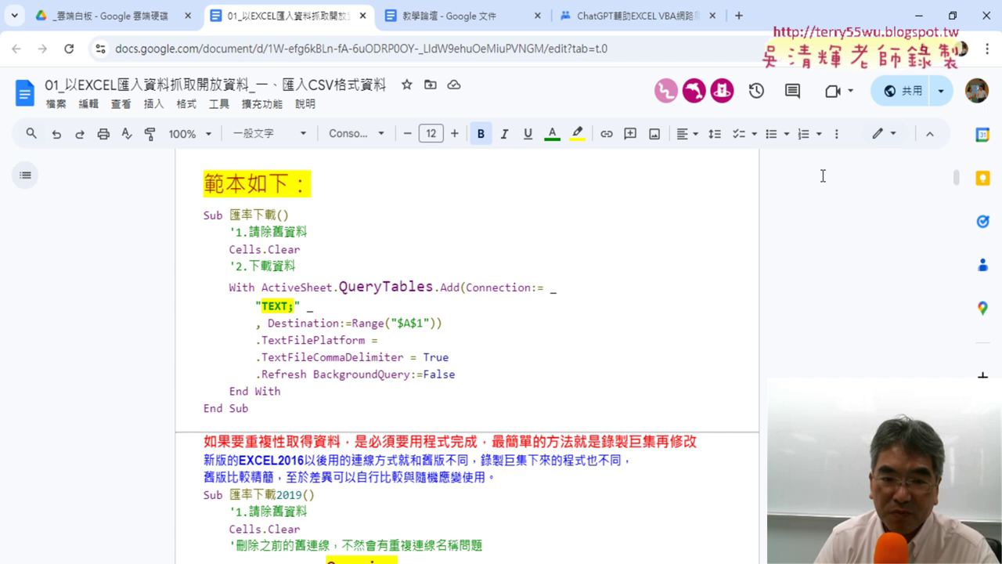
Follow the notes' data.gov.tw link to the 每日外幣參考匯率 dataset page
{"action": "scroll", "coordinate": [583, 226], "scroll_direction": "up", "scroll_amount": 15}
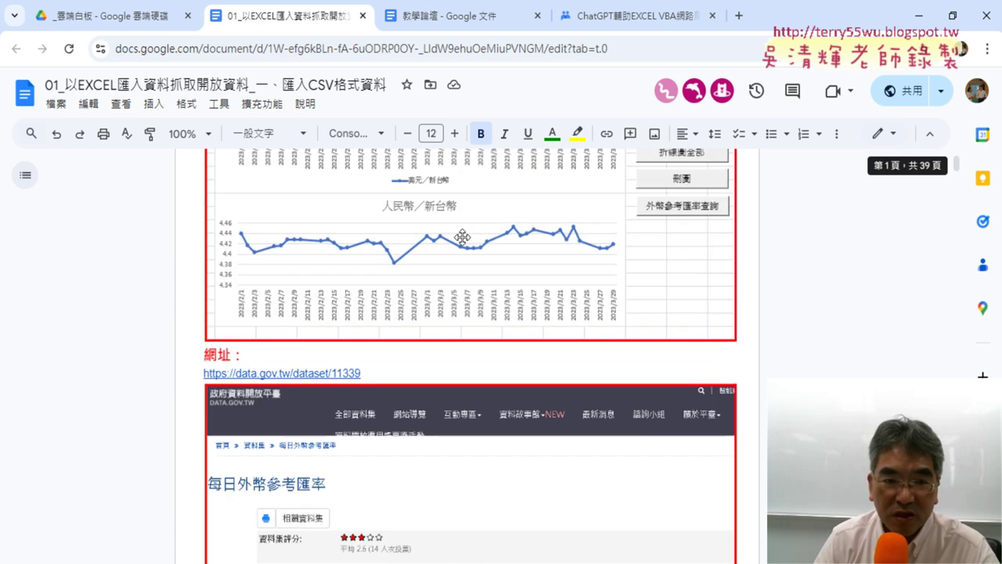
{"action": "scroll", "coordinate": [463, 236], "scroll_direction": "up", "scroll_amount": 2}
{"action": "scroll", "coordinate": [352, 297], "scroll_direction": "down", "scroll_amount": 1}
{"action": "scroll", "coordinate": [325, 312], "scroll_direction": "down", "scroll_amount": 2}
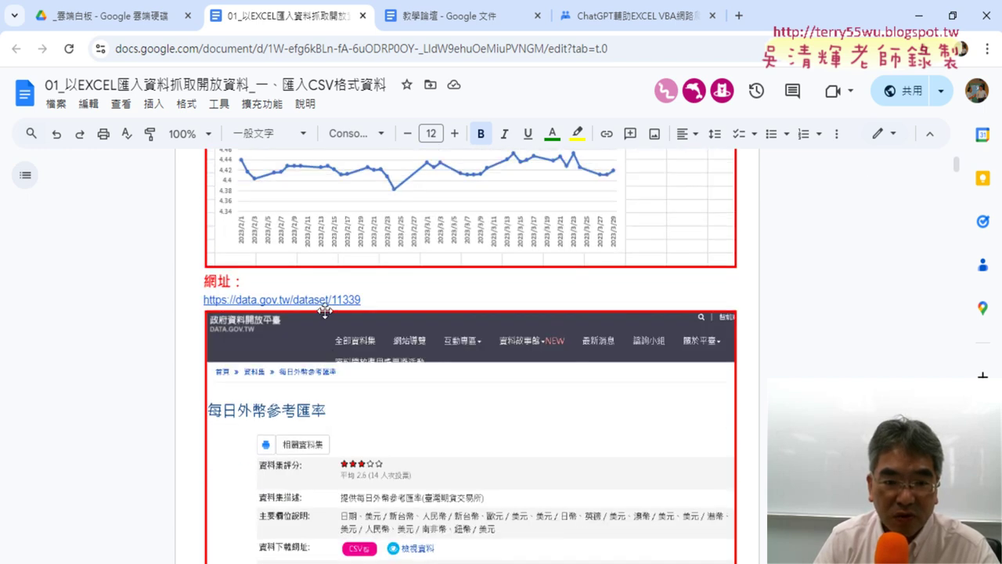
{"action": "left_click", "coordinate": [326, 297]}
{"action": "left_click", "coordinate": [312, 324]}
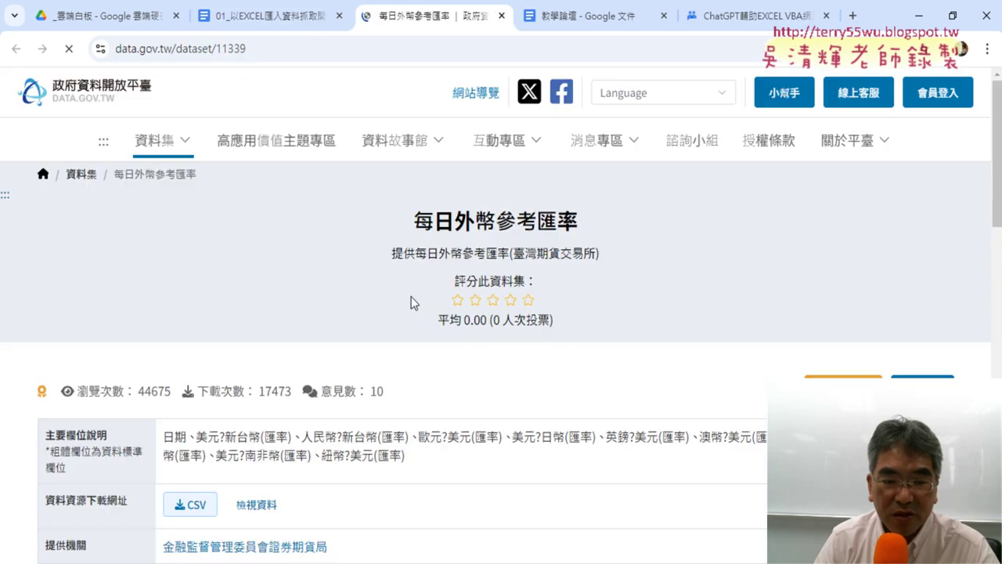
Show the resource's 檢視資料 details and select the taifex CSV download URL
{"action": "scroll", "coordinate": [256, 270], "scroll_direction": "down", "scroll_amount": 3}
{"action": "left_click", "coordinate": [256, 274]}
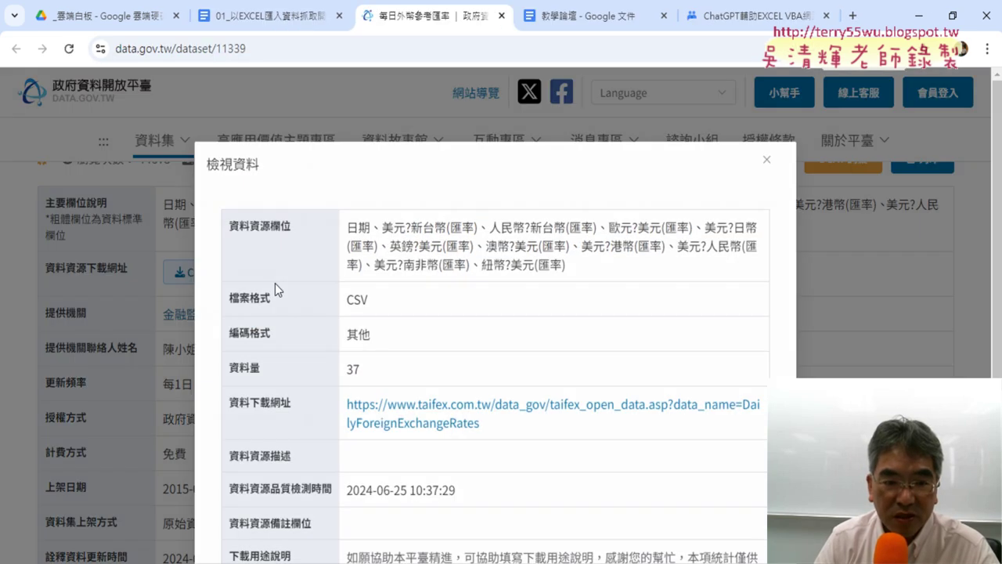
{"action": "left_click_drag", "start_coordinate": [480, 424], "coordinate": [349, 404]}
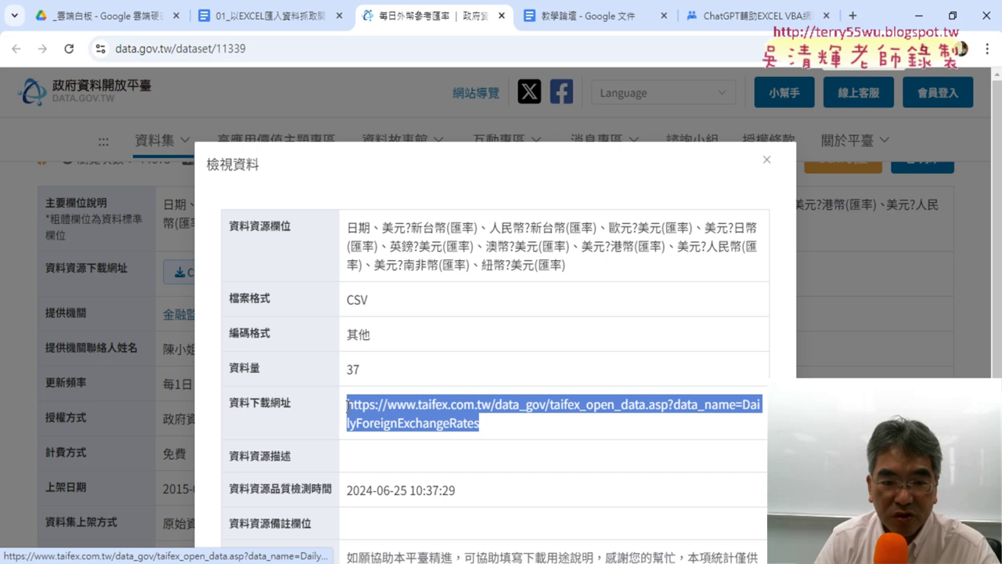
{"action": "scroll", "coordinate": [402, 403], "scroll_direction": "down", "scroll_amount": 1}
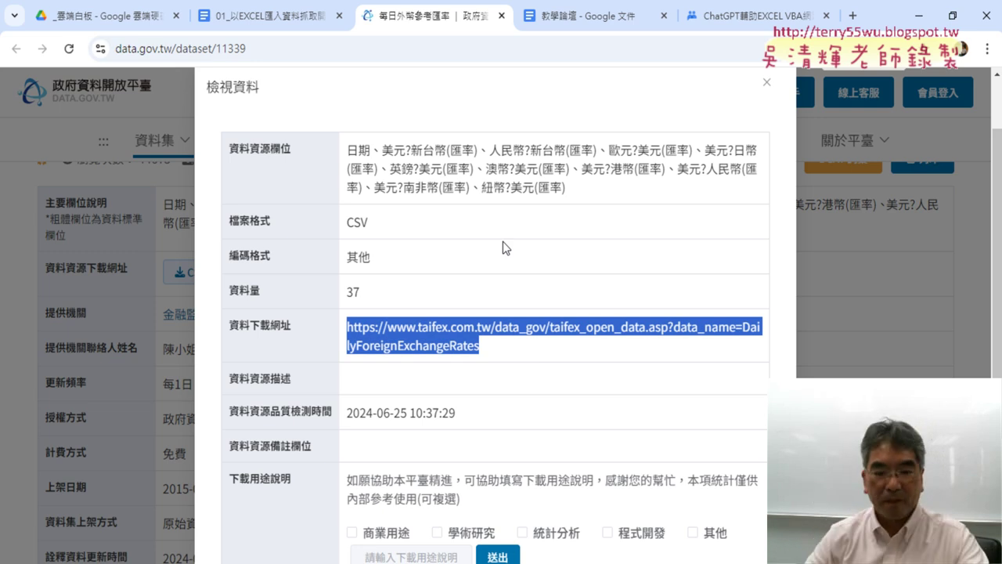
Highlight the taifex download URL in the 匯率下載 code in yellow
{"action": "key", "text": "ctrl+shift+Tab"}
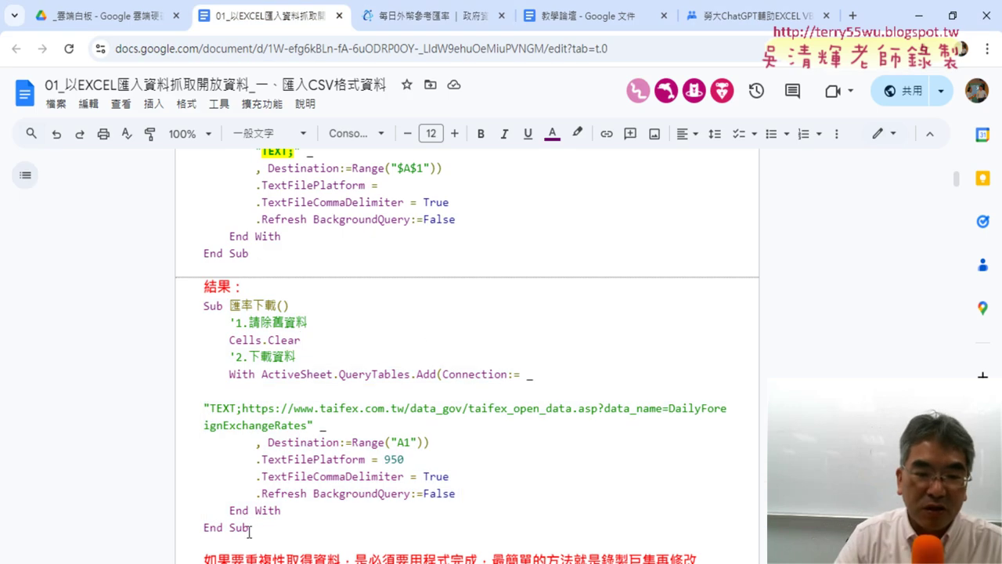
{"action": "left_click_drag", "start_coordinate": [249, 531], "coordinate": [203, 305]}
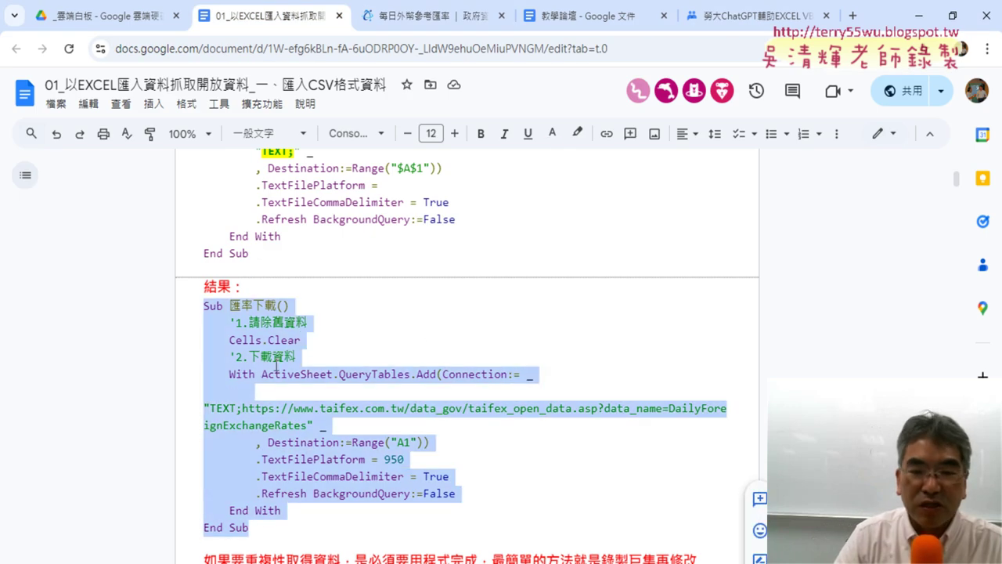
{"action": "left_click", "coordinate": [483, 374]}
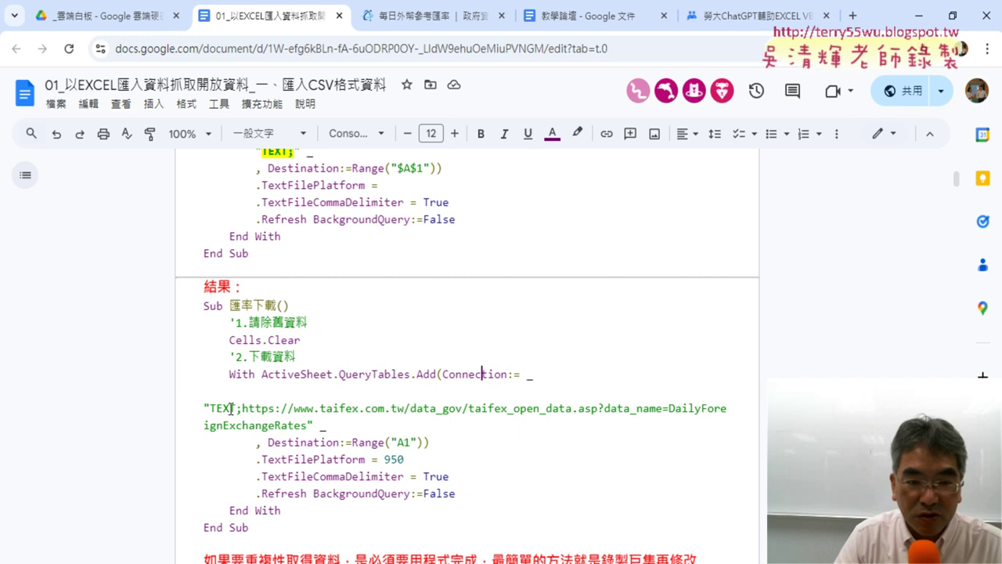
{"action": "left_click_drag", "start_coordinate": [242, 408], "coordinate": [310, 425]}
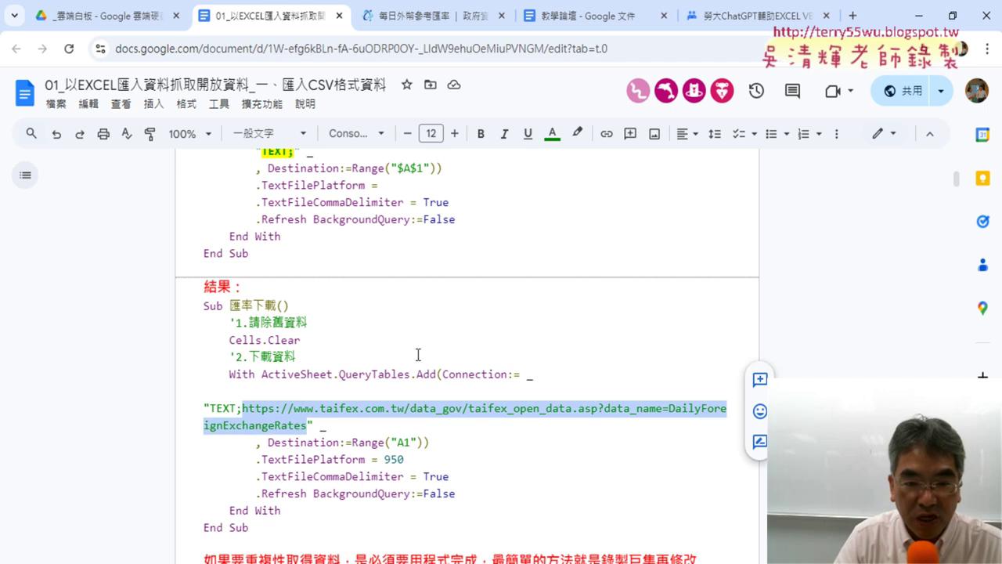
{"action": "left_click", "coordinate": [577, 135]}
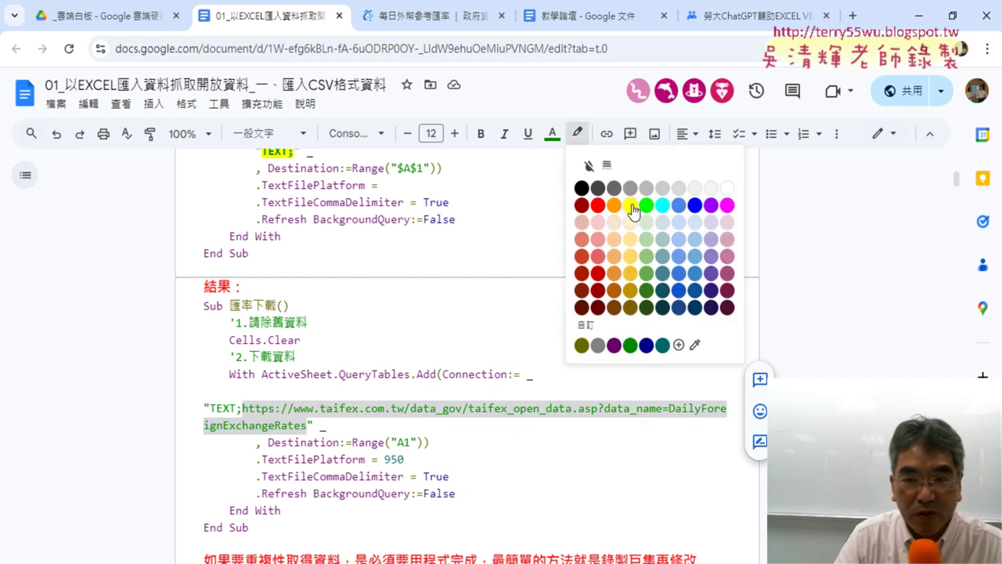
{"action": "left_click", "coordinate": [631, 206]}
Highlight the 950 platform value in yellow and go back to the data.gov.tw tab
{"action": "double_click", "coordinate": [394, 459]}
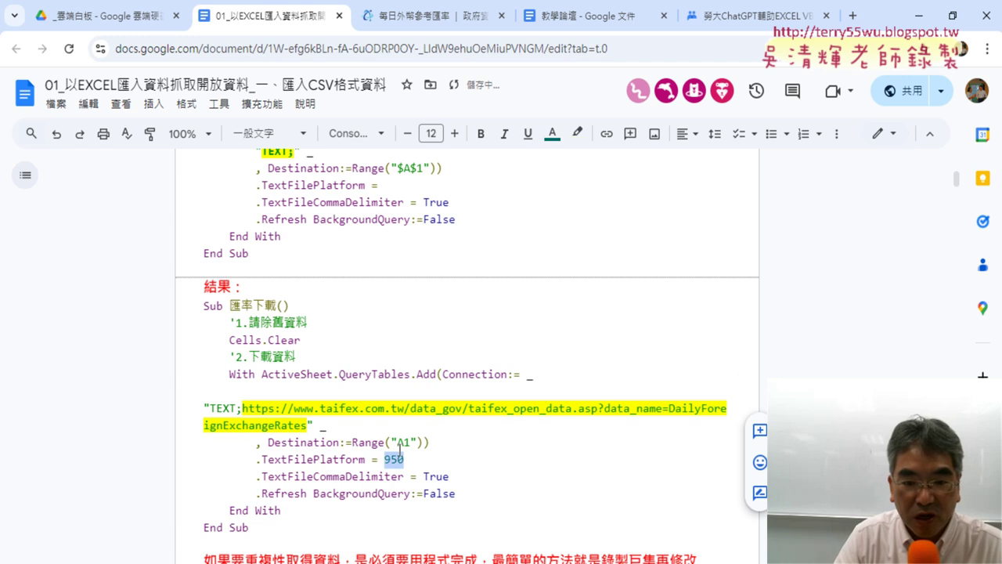
{"action": "left_click", "coordinate": [577, 135]}
{"action": "left_click", "coordinate": [631, 206]}
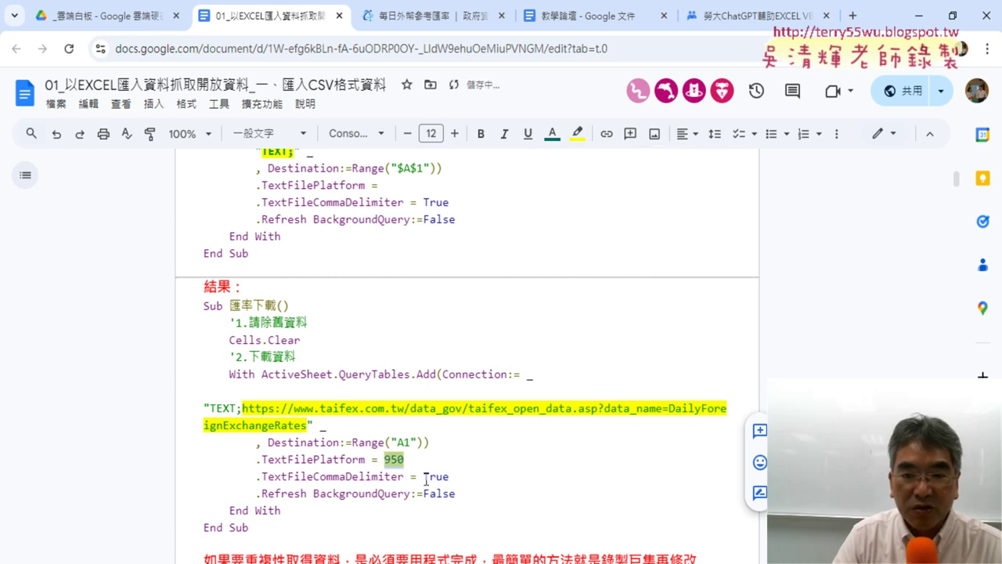
{"action": "left_click", "coordinate": [423, 476]}
{"action": "left_click_drag", "start_coordinate": [404, 460], "coordinate": [385, 460]}
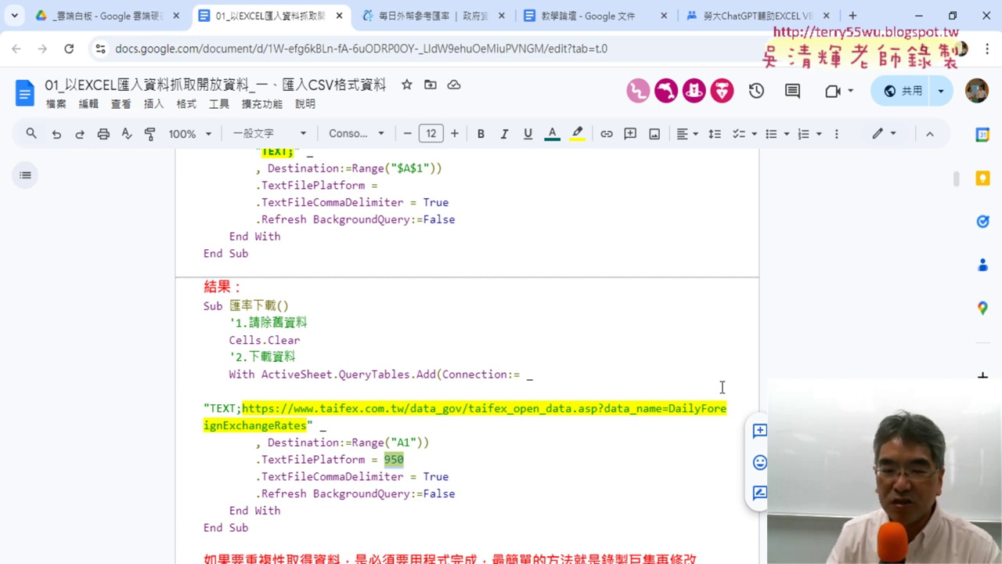
{"action": "double_click", "coordinate": [405, 460]}
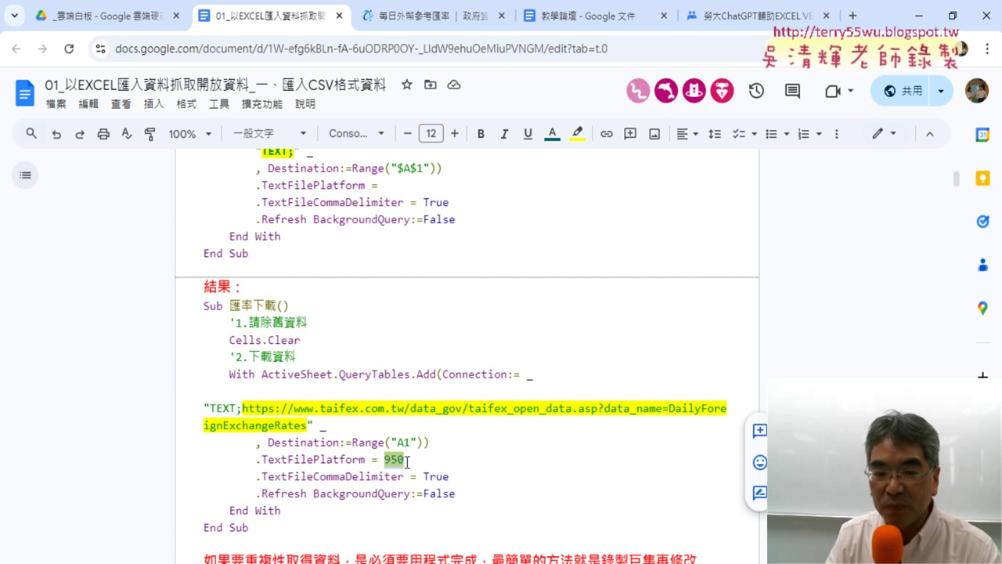
{"action": "left_click", "coordinate": [412, 18]}
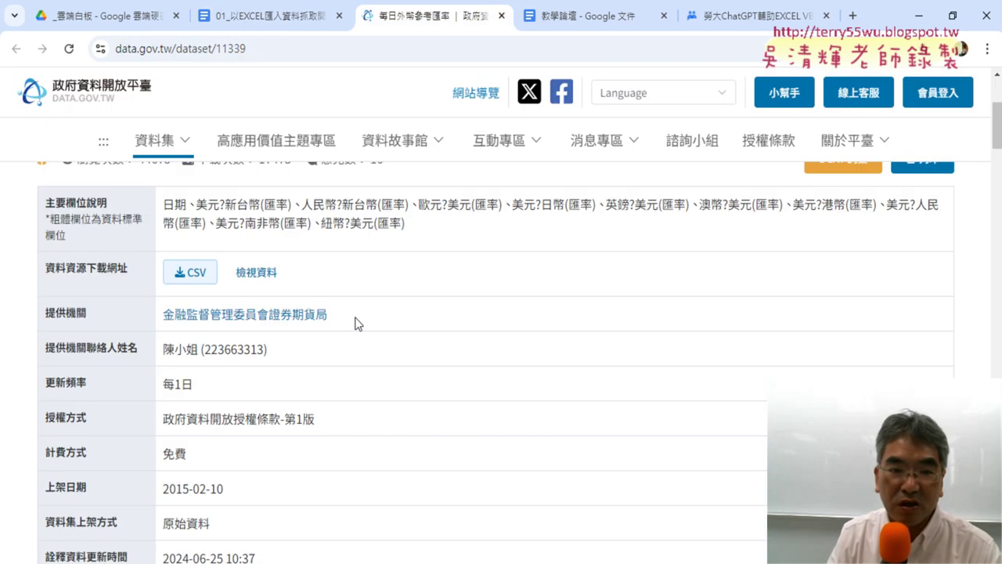
Open the resource details, point out the 其他 encoding format, and close the details view
{"action": "scroll", "coordinate": [356, 323], "scroll_direction": "up", "scroll_amount": 2}
{"action": "left_click", "coordinate": [258, 350]}
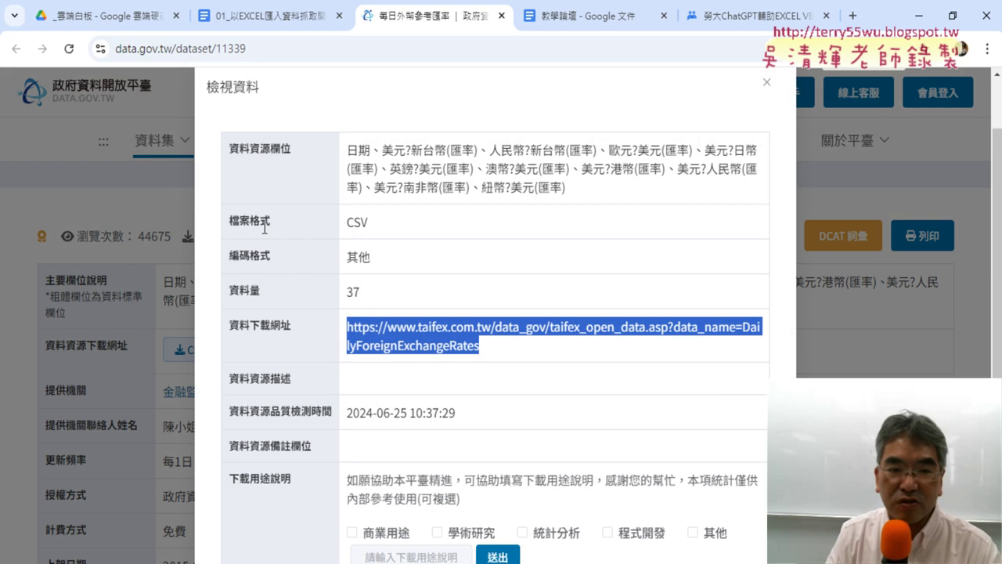
{"action": "left_click_drag", "start_coordinate": [228, 255], "coordinate": [382, 260]}
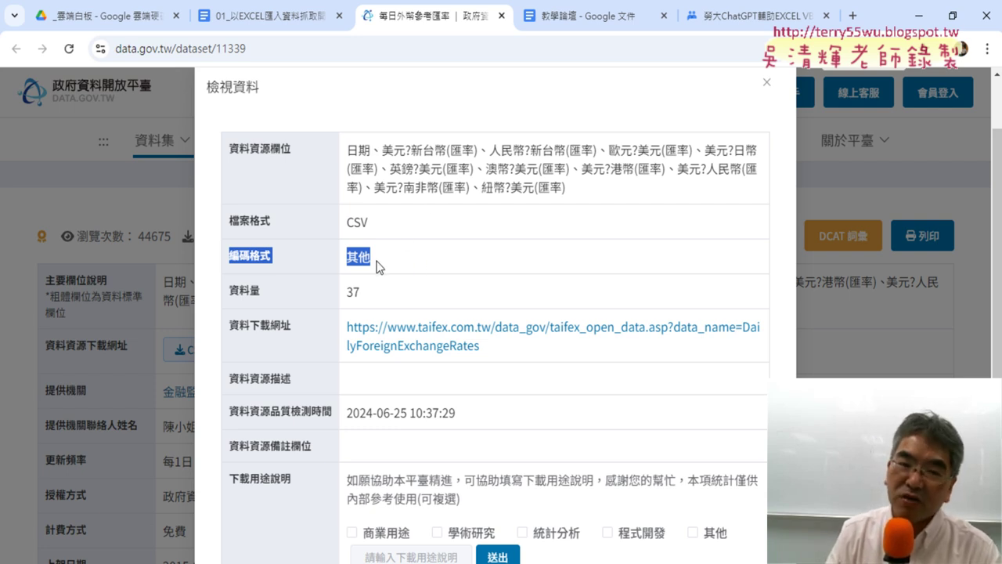
{"action": "left_click", "coordinate": [379, 263]}
{"action": "double_click", "coordinate": [379, 263]}
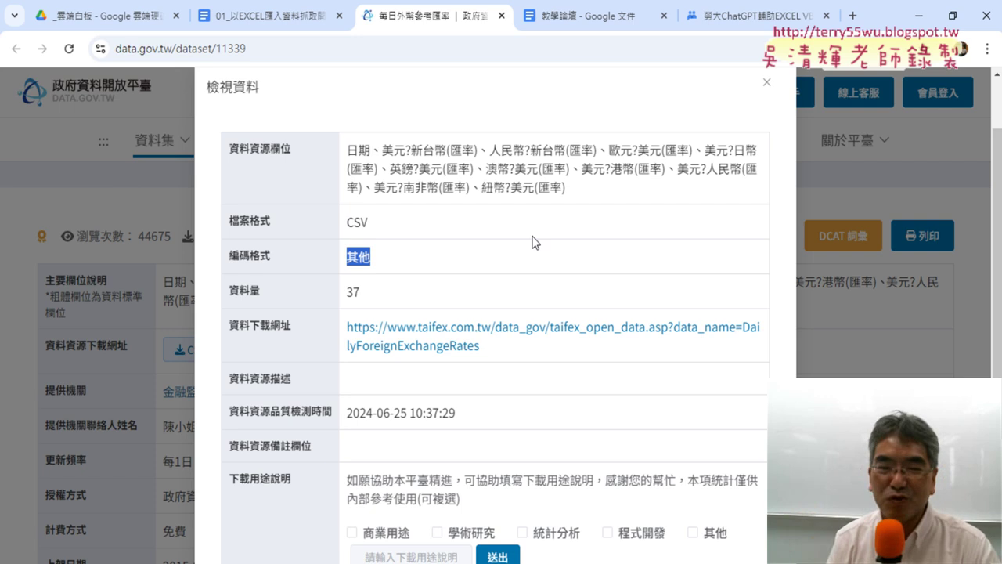
{"action": "left_click", "coordinate": [834, 181]}
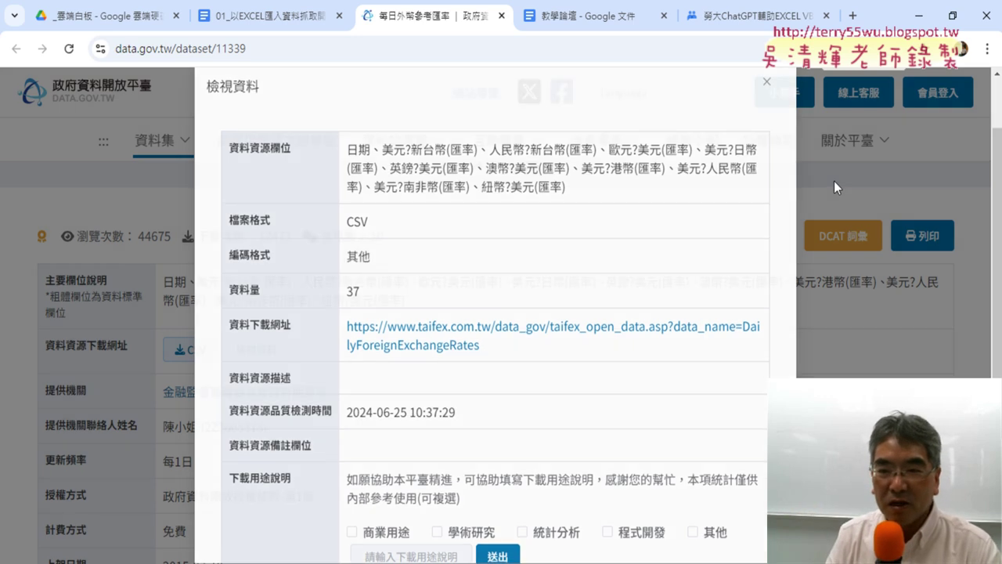
Return to Excel and clear all sheet data, including the linked query
{"action": "left_click", "coordinate": [919, 16]}
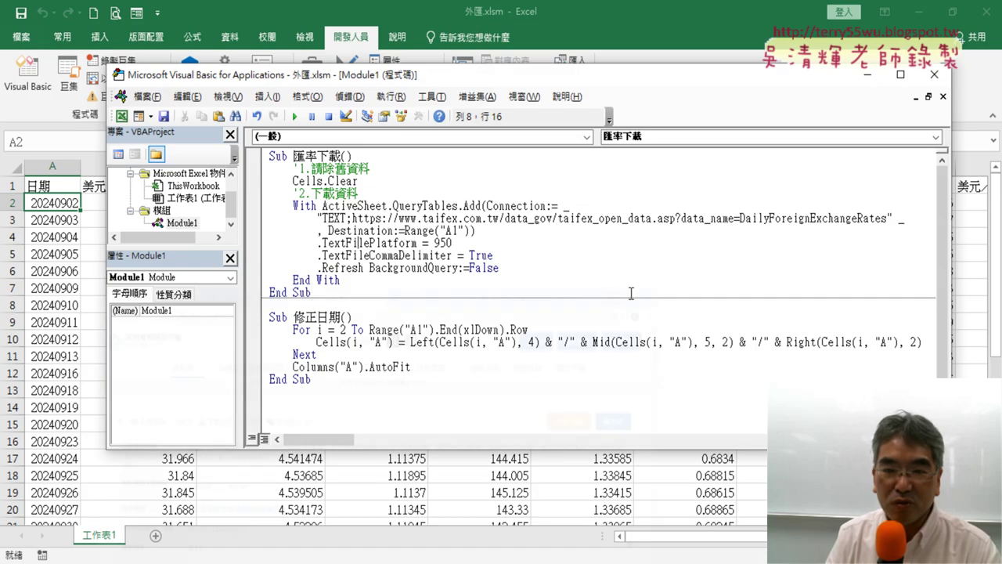
{"action": "left_click_drag", "start_coordinate": [505, 80], "coordinate": [736, 82]}
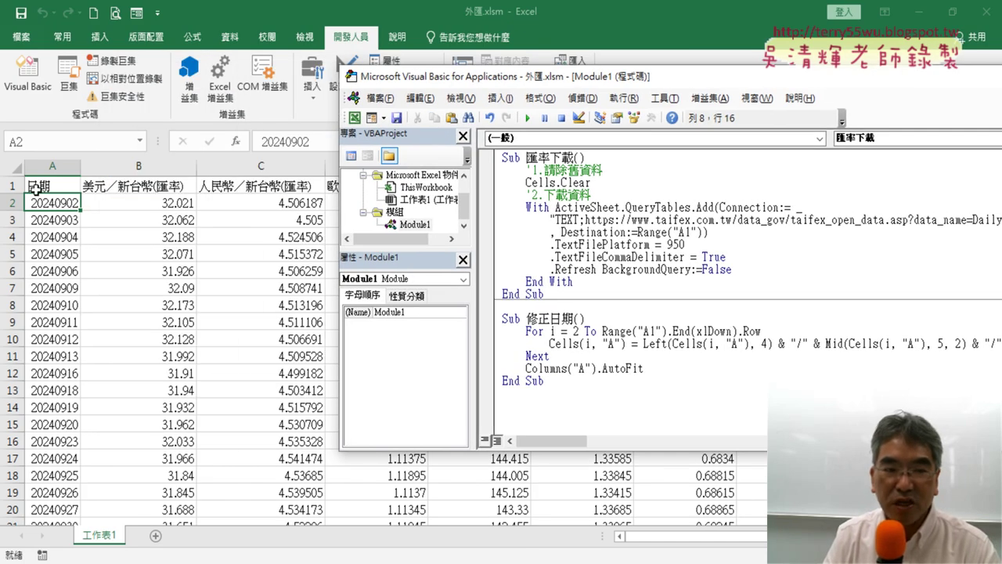
{"action": "left_click", "coordinate": [15, 168]}
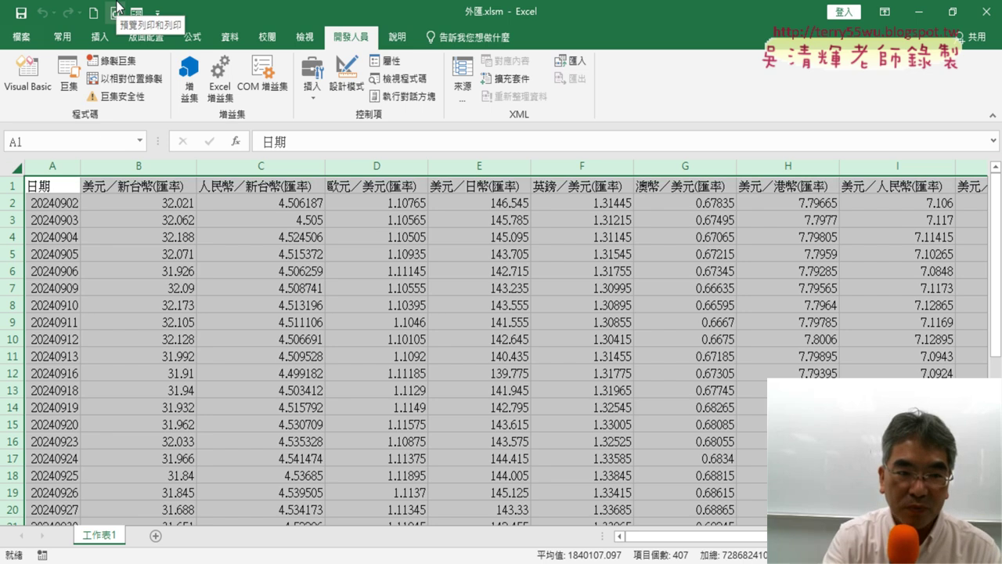
{"action": "key", "text": "Delete"}
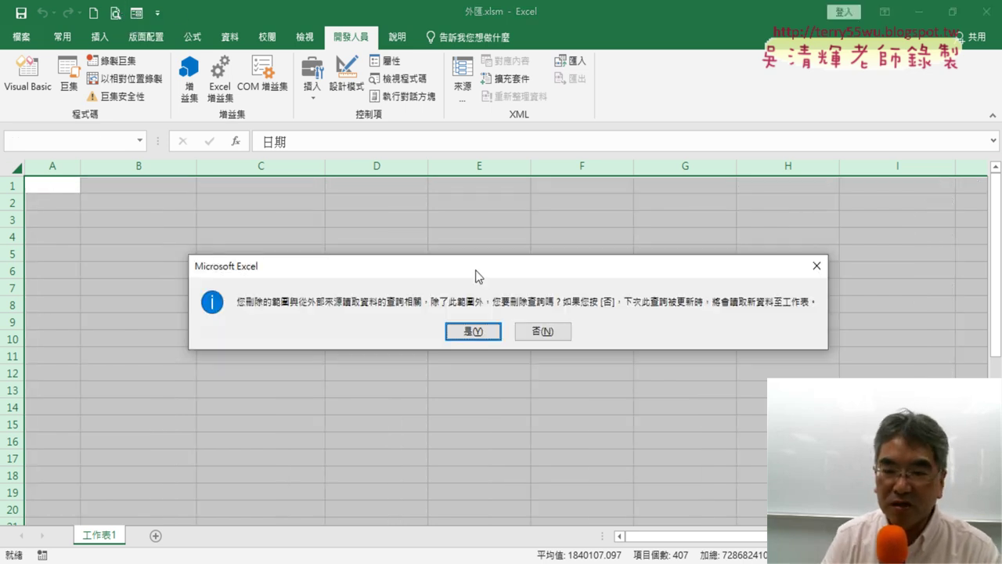
{"action": "left_click", "coordinate": [473, 331]}
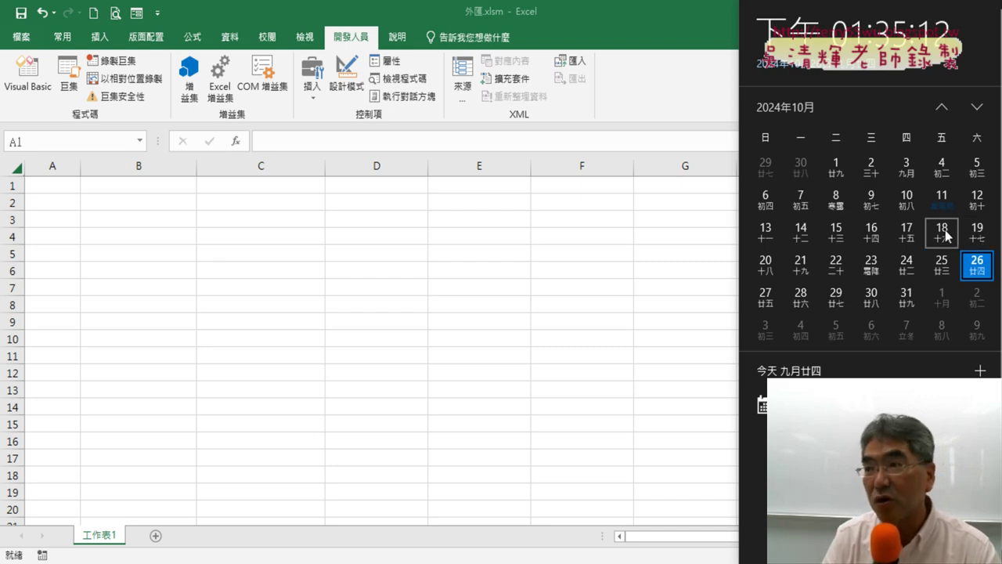
Rerun the 匯率下載 macro and compare the last downloaded date with today
{"action": "left_click", "coordinate": [302, 324]}
{"action": "left_click", "coordinate": [27, 79]}
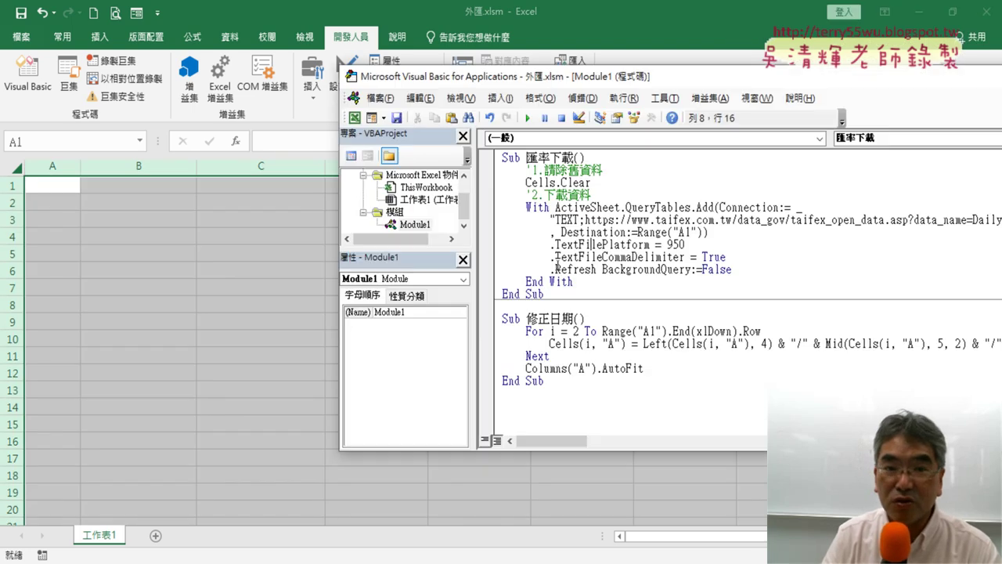
{"action": "key", "text": "F5"}
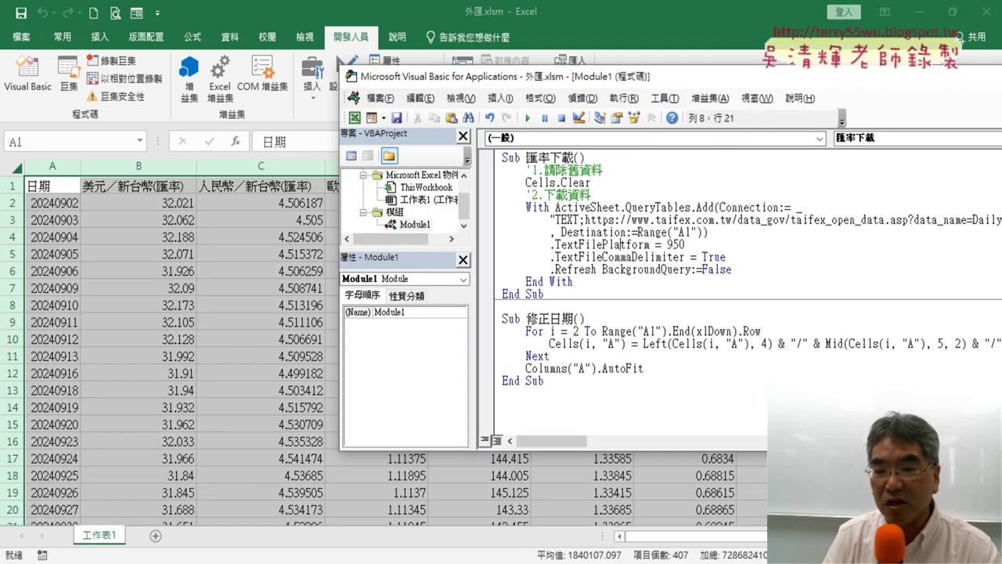
{"action": "left_click", "coordinate": [61, 185]}
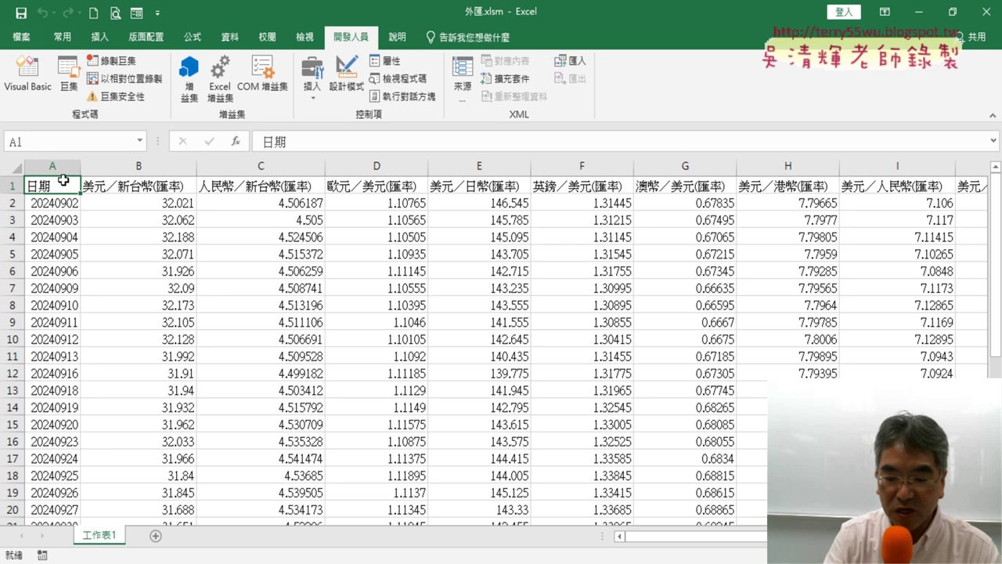
{"action": "key", "text": "ctrl+Down"}
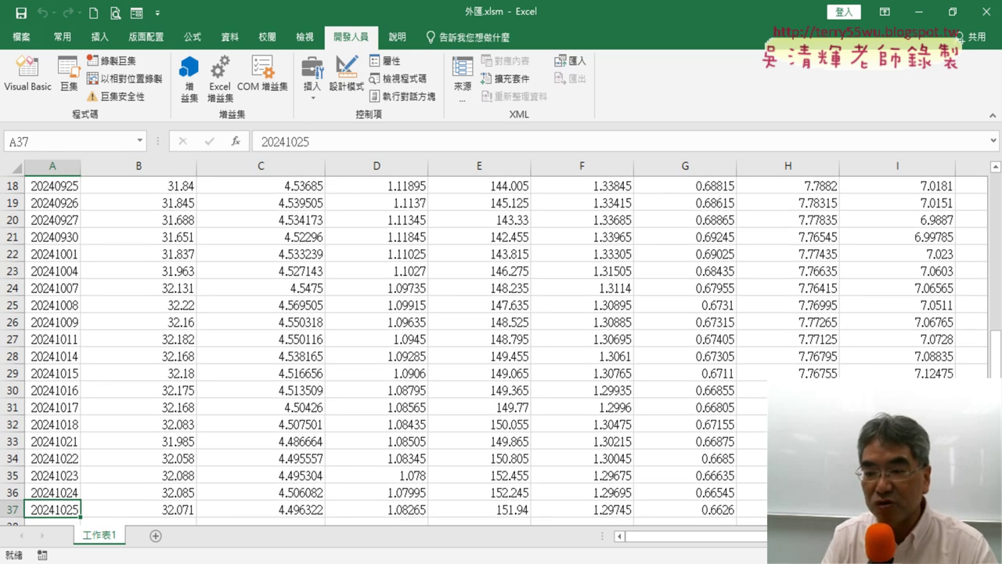
{"action": "key", "text": "super+alt+d"}
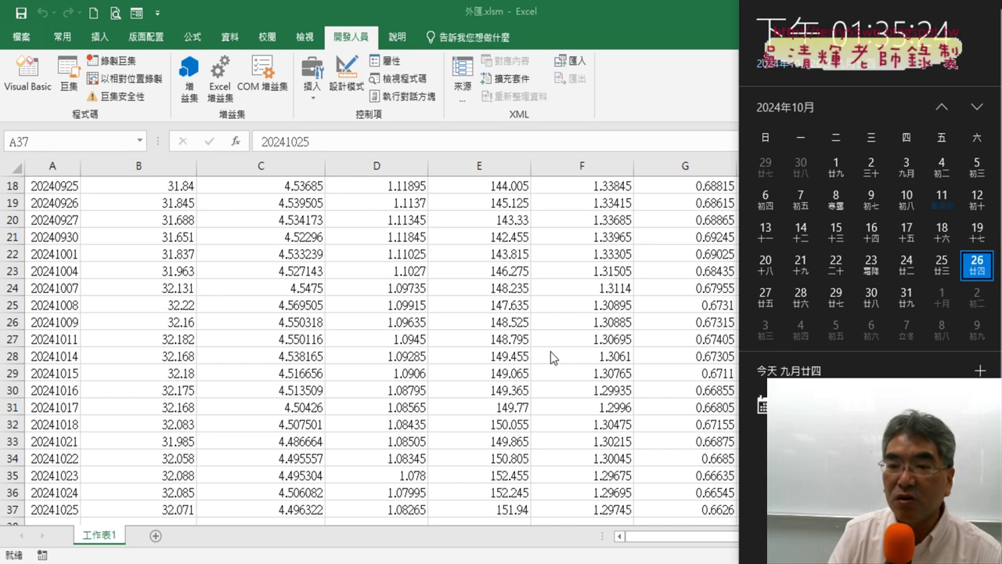
{"action": "key", "text": "Escape"}
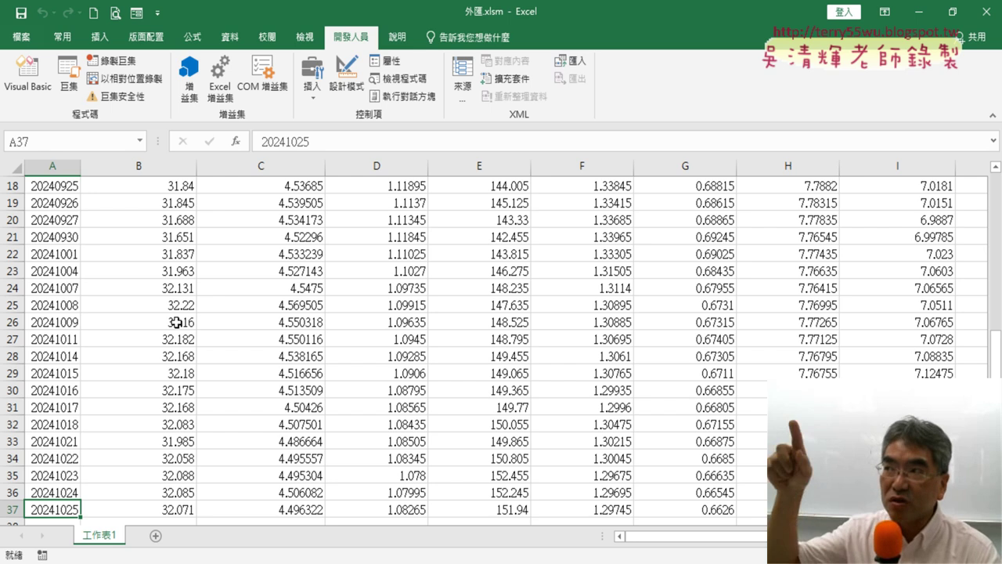
{"action": "key", "text": "ctrl+Home"}
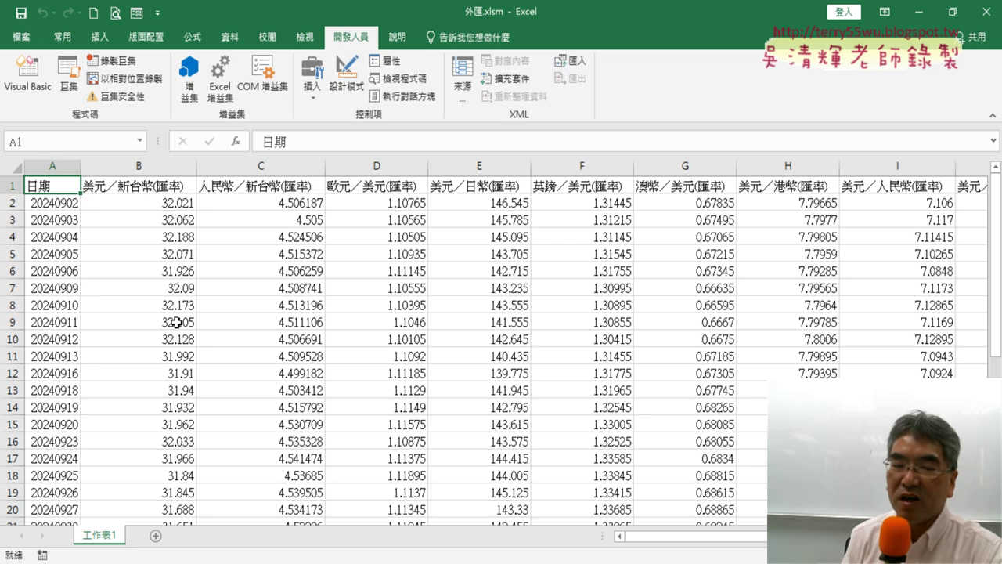
Point out QueryTables in the 匯率下載 macro code, then switch to the dataset page
{"action": "left_click", "coordinate": [27, 78]}
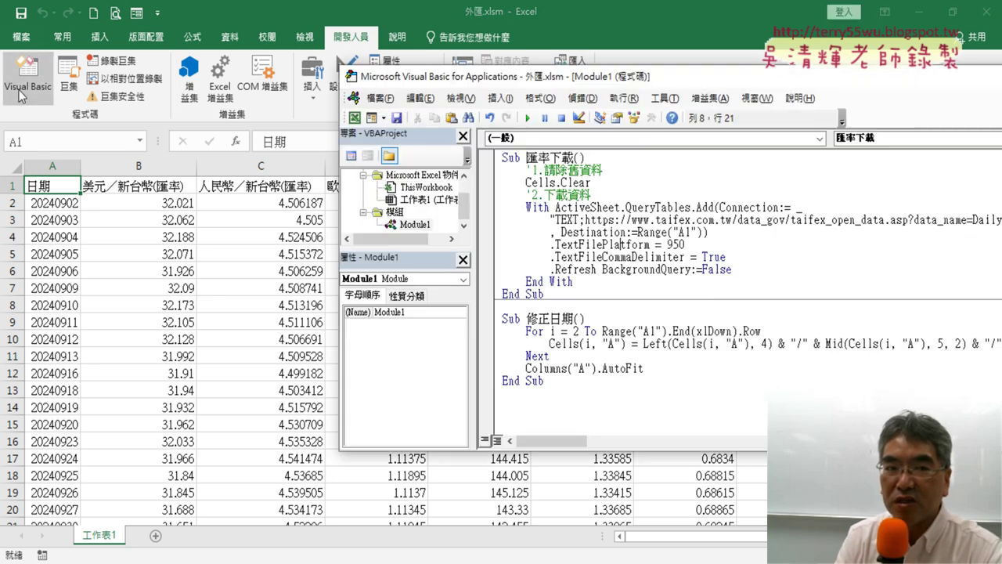
{"action": "left_click_drag", "start_coordinate": [696, 82], "coordinate": [503, 79]}
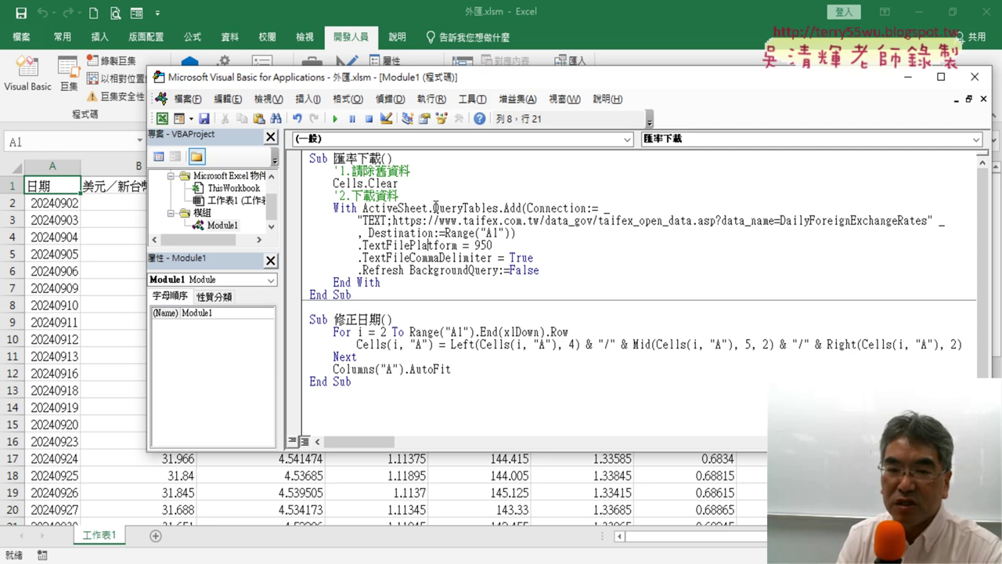
{"action": "double_click", "coordinate": [434, 208]}
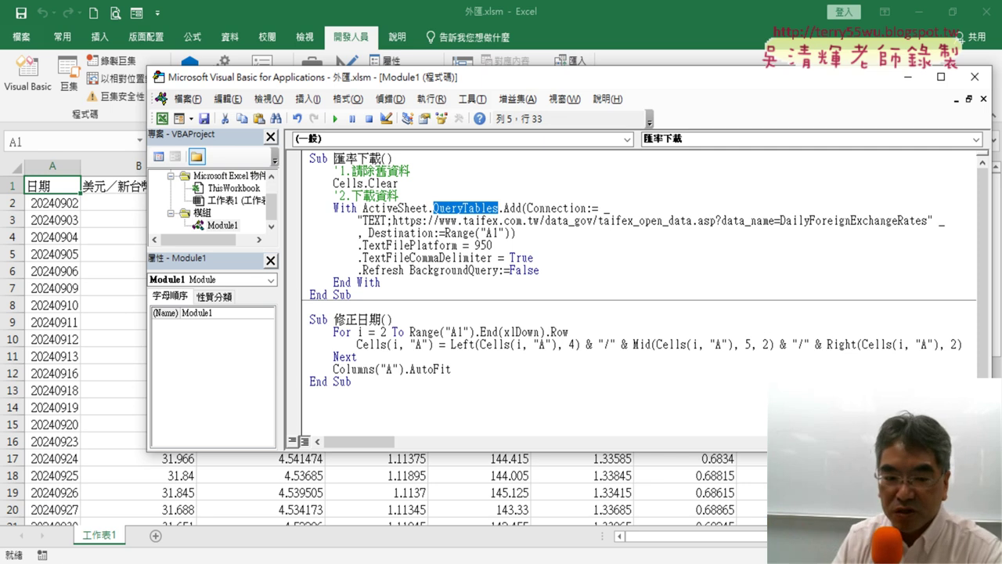
{"action": "key", "text": "alt+Tab"}
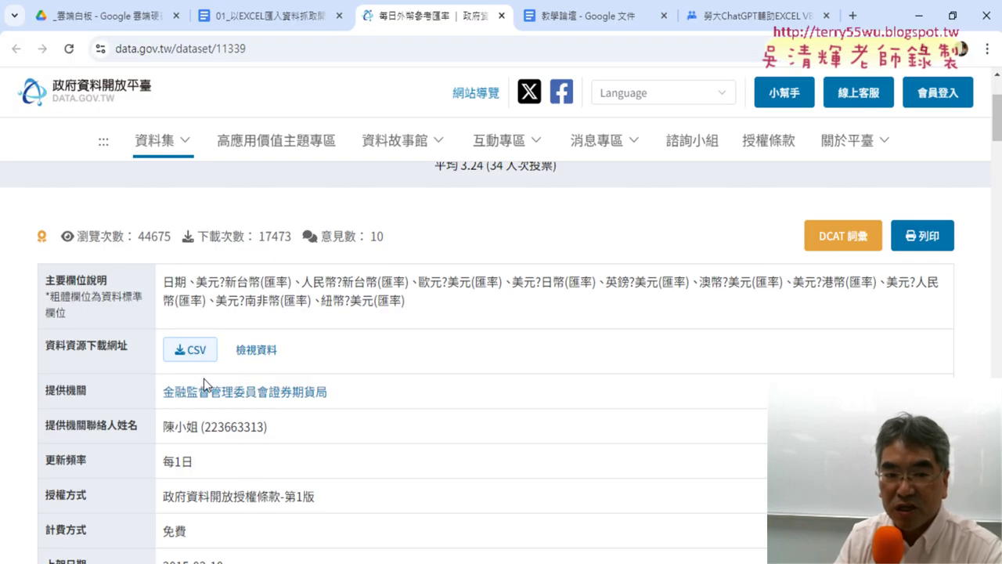
Scroll through the dataset's licence, keywords and related datasets, then minimise the browser
{"action": "scroll", "coordinate": [760, 392], "scroll_direction": "down", "scroll_amount": 4}
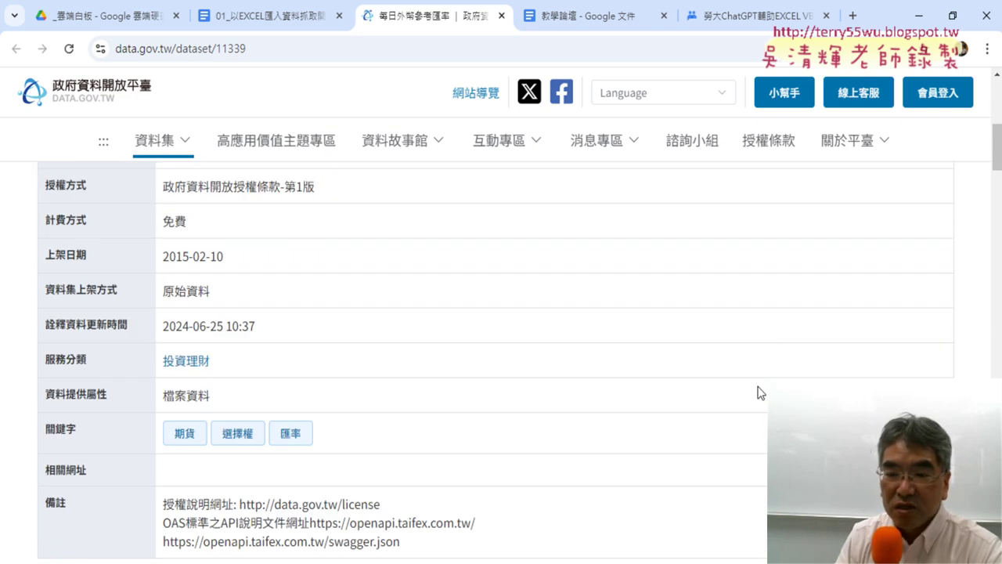
{"action": "scroll", "coordinate": [759, 392], "scroll_direction": "down", "scroll_amount": 3}
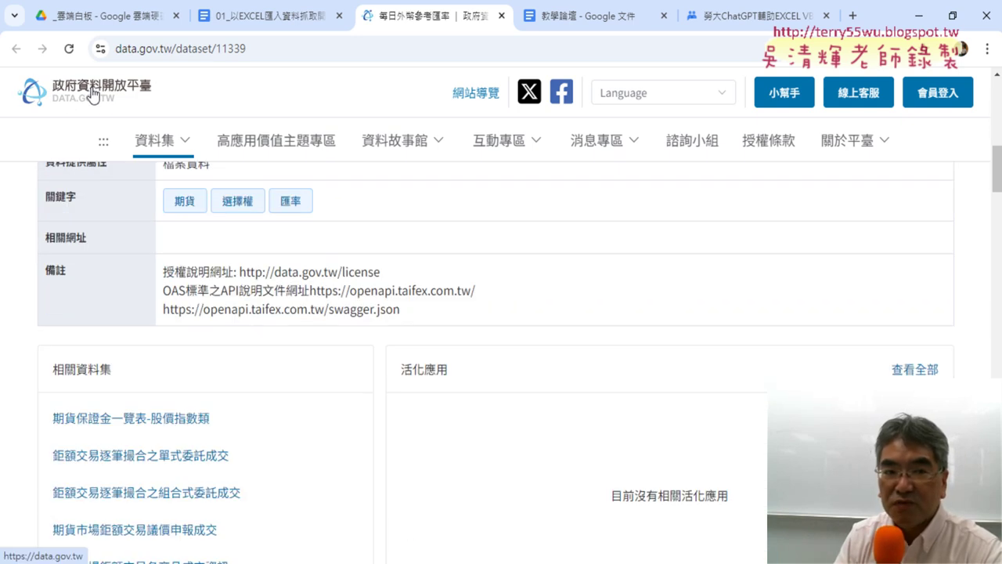
{"action": "scroll", "coordinate": [593, 258], "scroll_direction": "up", "scroll_amount": 3}
{"action": "scroll", "coordinate": [593, 259], "scroll_direction": "down", "scroll_amount": 3}
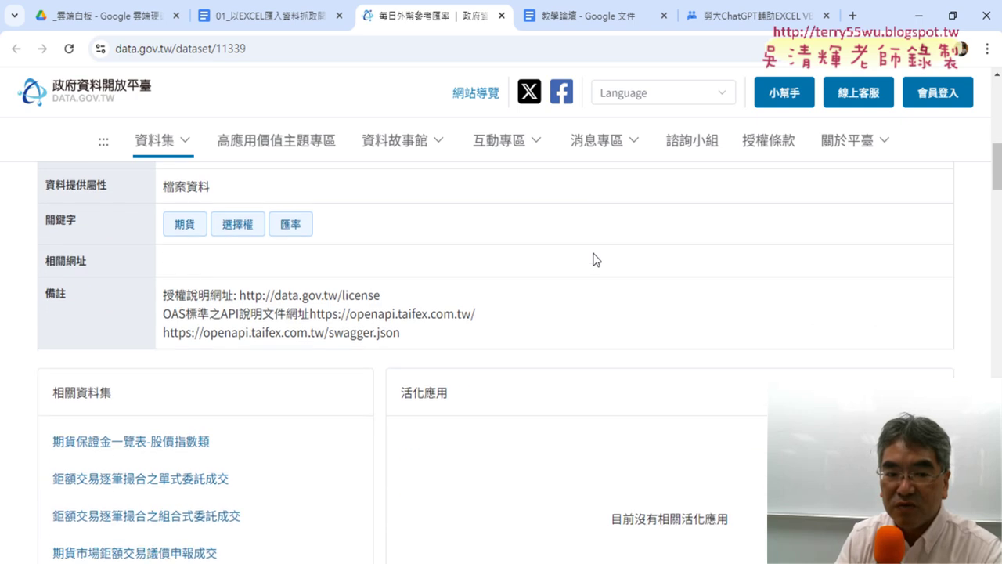
{"action": "scroll", "coordinate": [593, 259], "scroll_direction": "down", "scroll_amount": 2}
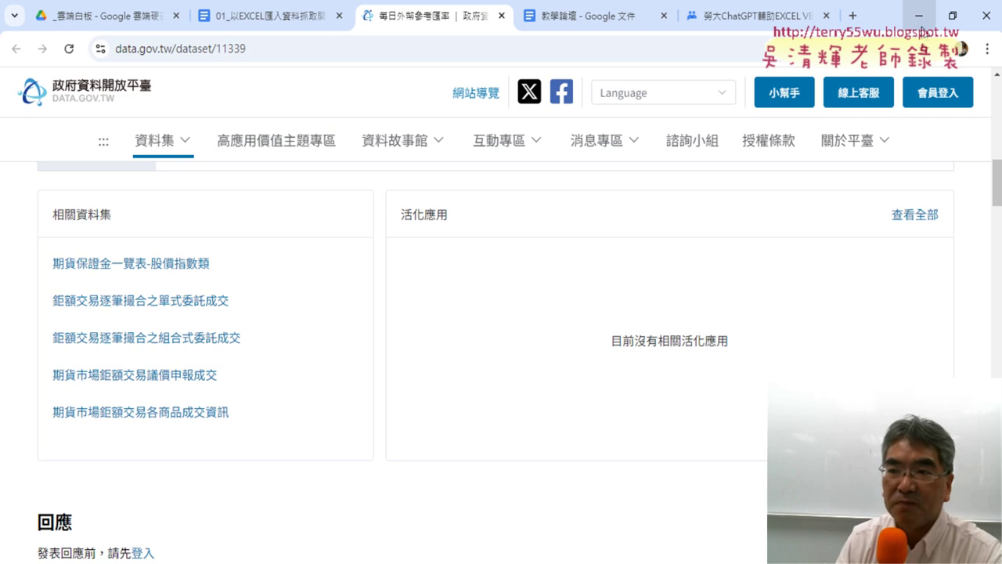
{"action": "left_click", "coordinate": [918, 15]}
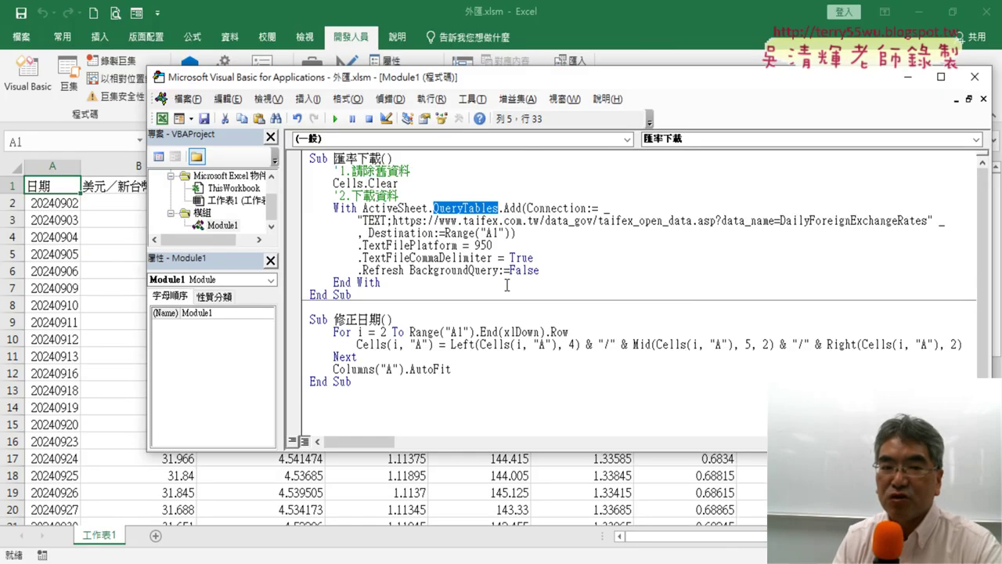
Move the macro editor aside and select cell A2 on the exchange-rate sheet
{"action": "left_click_drag", "start_coordinate": [478, 77], "coordinate": [594, 82]}
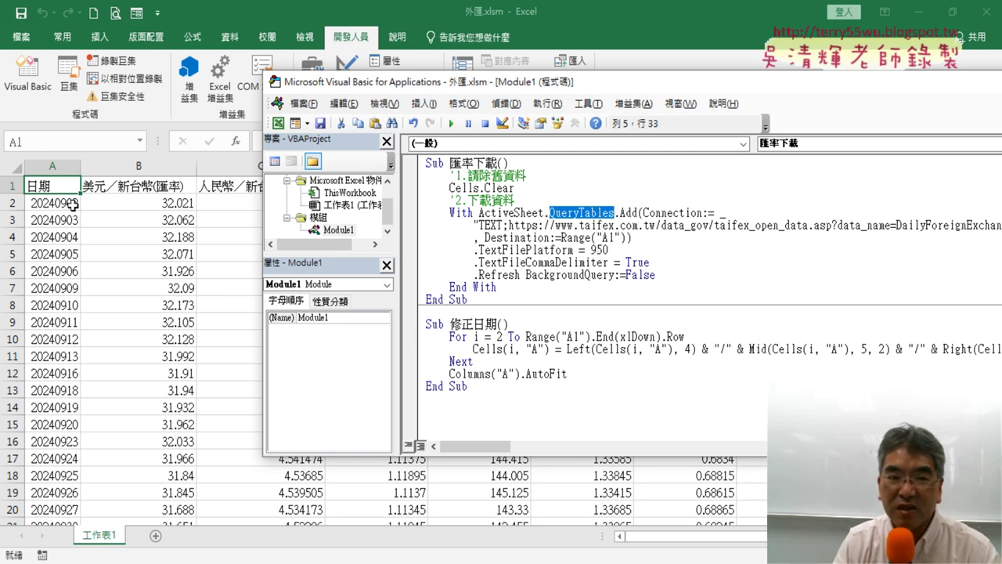
{"action": "left_click", "coordinate": [64, 204]}
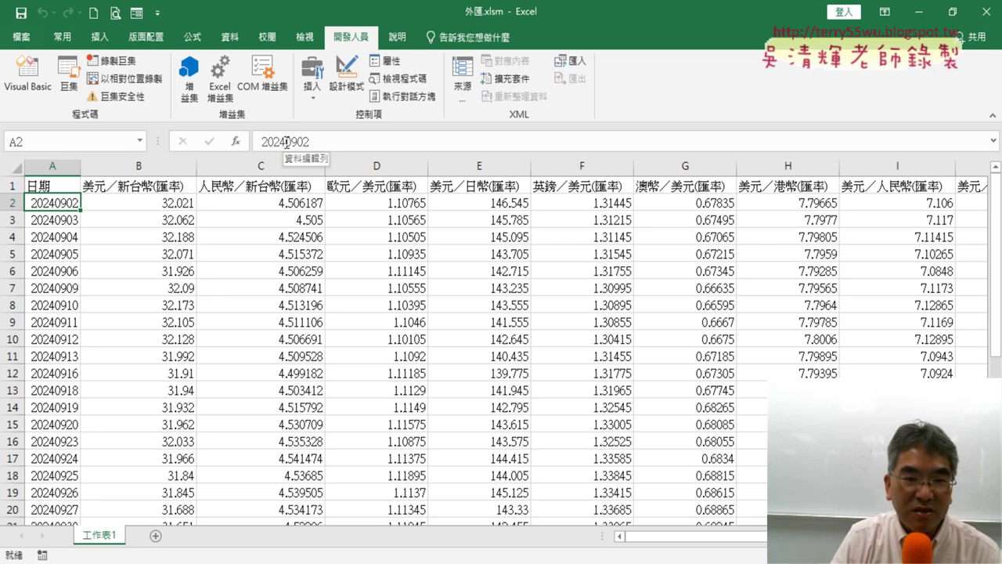
Change A2 to 2024/09/02 and fill consecutive dates down column A
{"action": "left_click", "coordinate": [288, 143]}
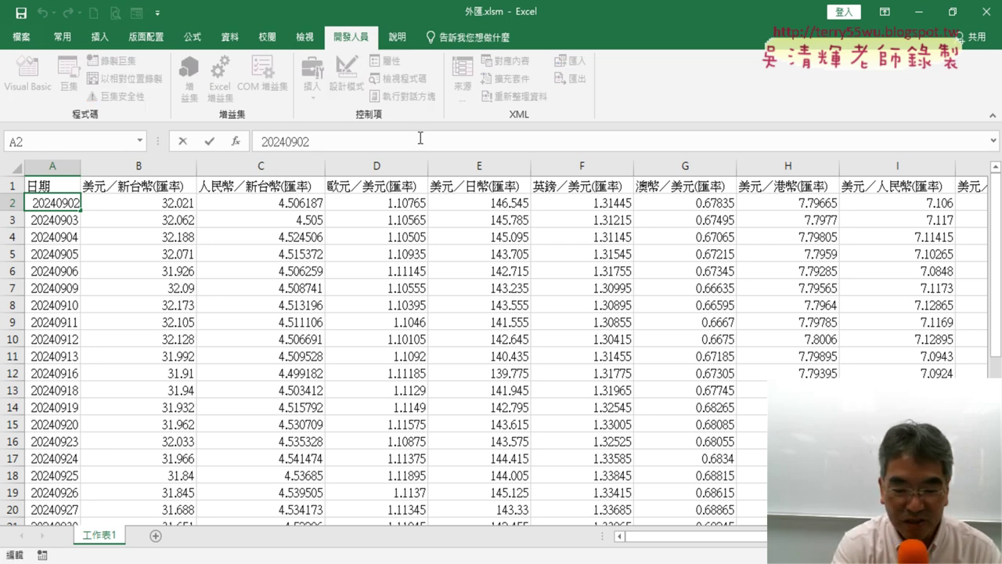
{"action": "type", "text": "/"}
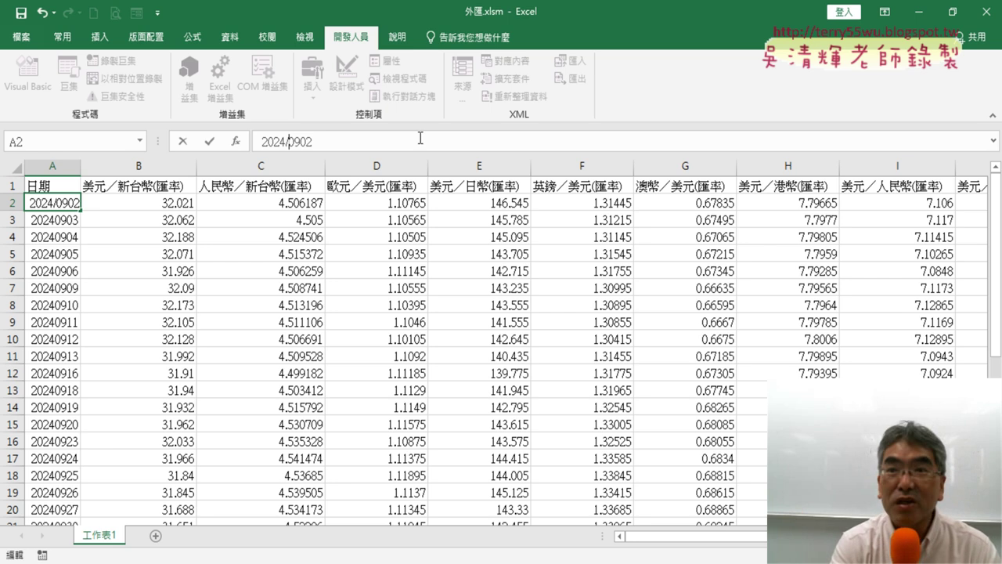
{"action": "key", "text": "Right"}
{"action": "key", "text": "Right"}
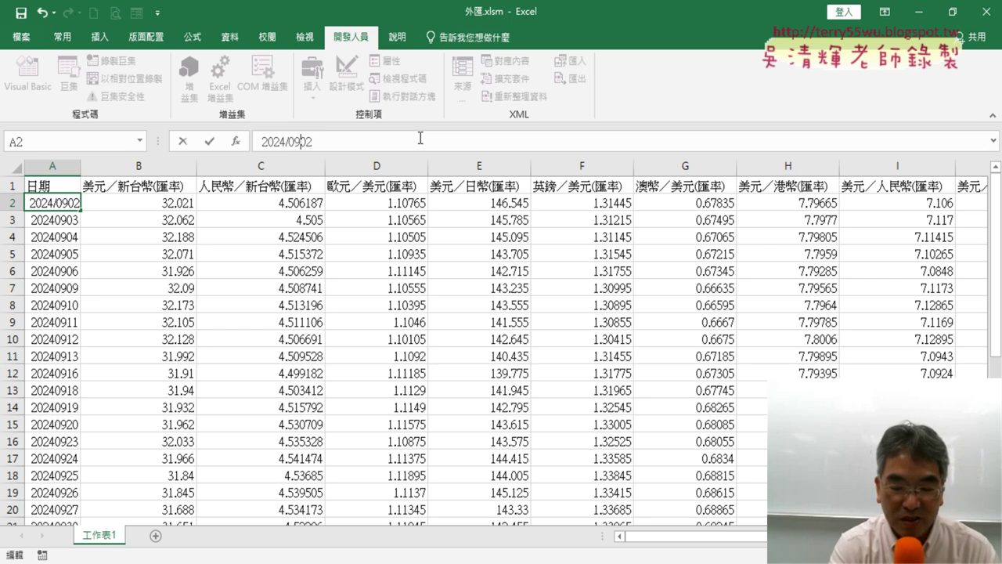
{"action": "type", "text": "/"}
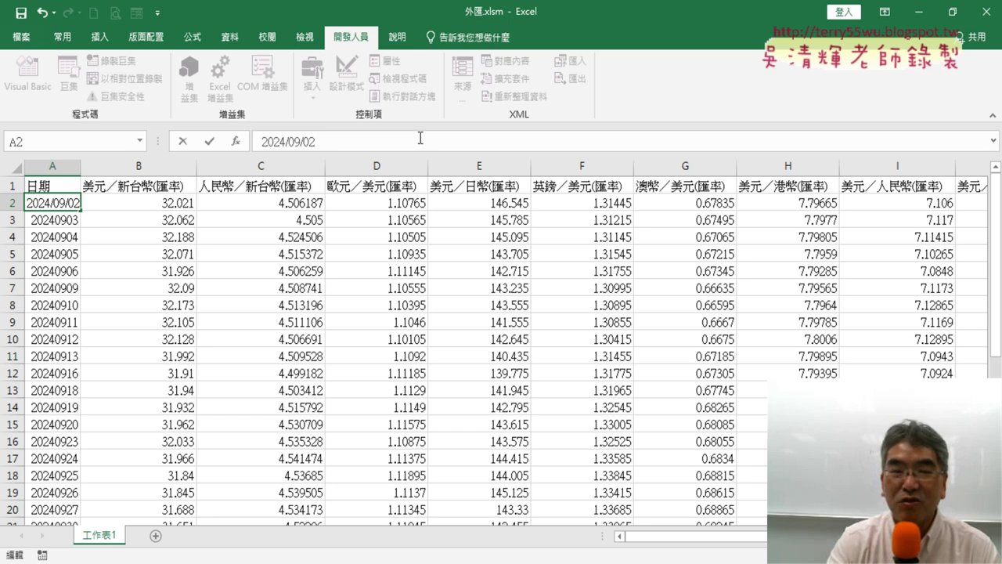
{"action": "left_click", "coordinate": [209, 141]}
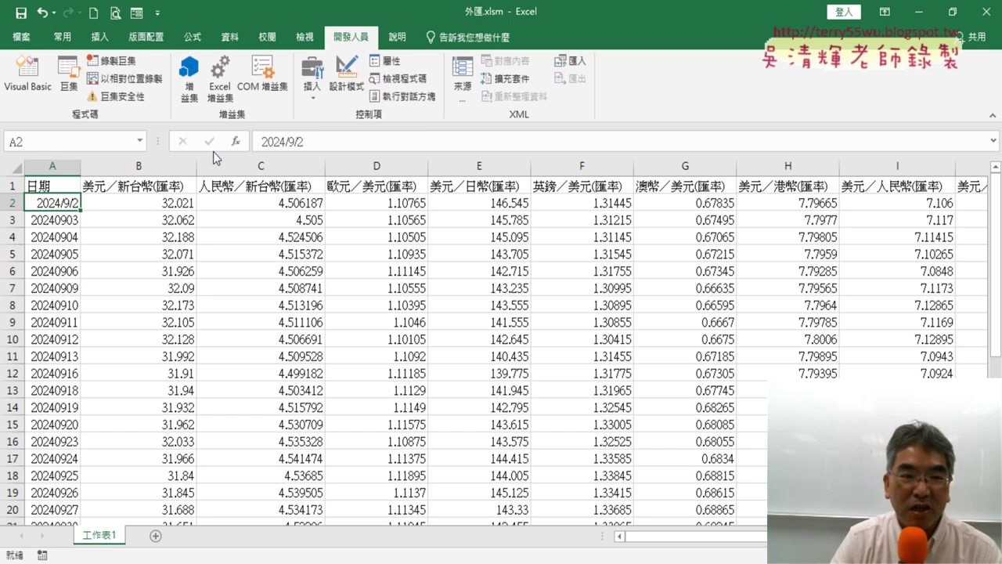
{"action": "double_click", "coordinate": [81, 210]}
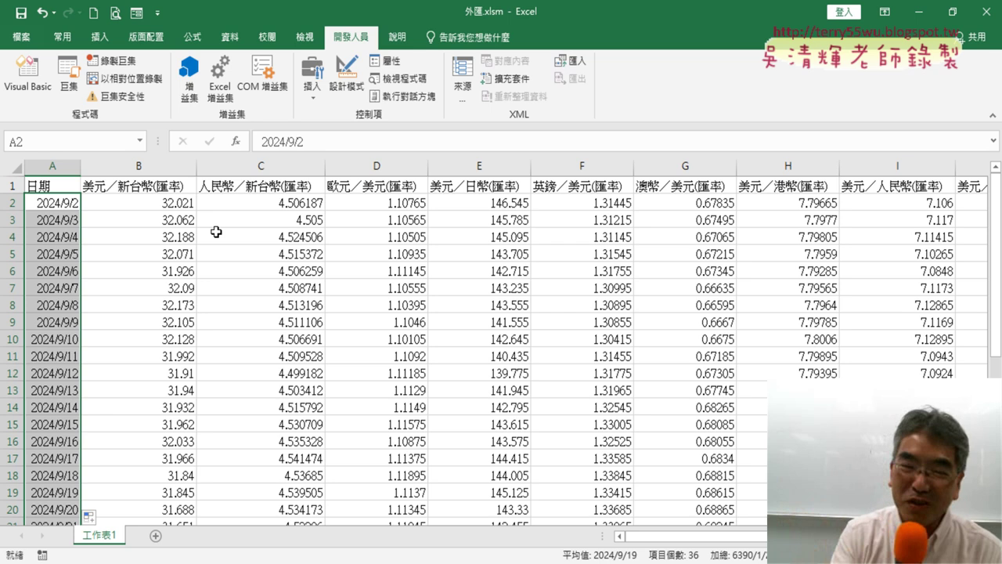
Undo the date edits so column A shows raw values like 20240902 again
{"action": "key", "text": "ctrl+z"}
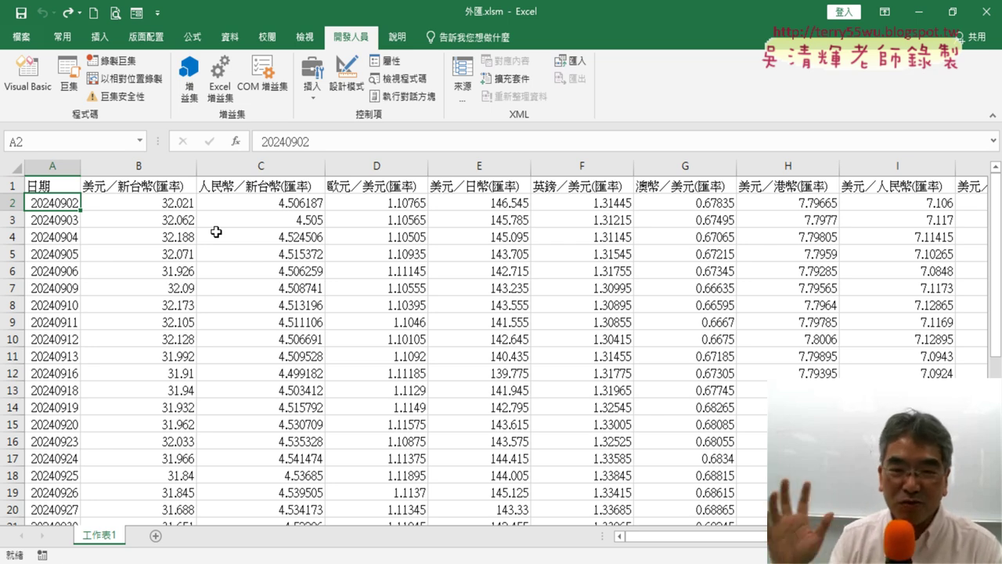
Select column A and open the VBA editor with both projects visible
{"action": "left_click", "coordinate": [58, 165]}
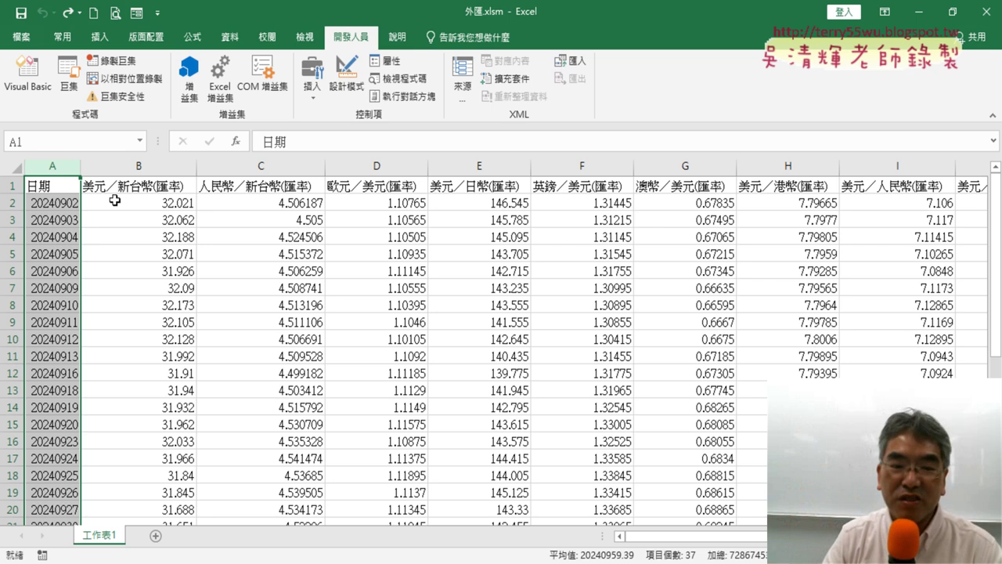
{"action": "left_click", "coordinate": [29, 84]}
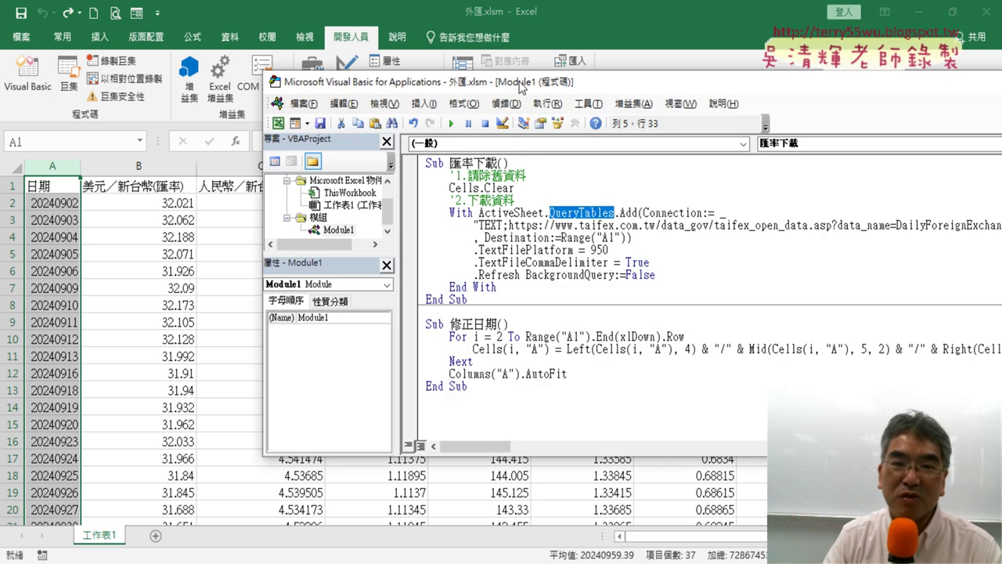
{"action": "left_click_drag", "start_coordinate": [520, 82], "coordinate": [438, 80]}
{"action": "left_click_drag", "start_coordinate": [272, 264], "coordinate": [271, 311]}
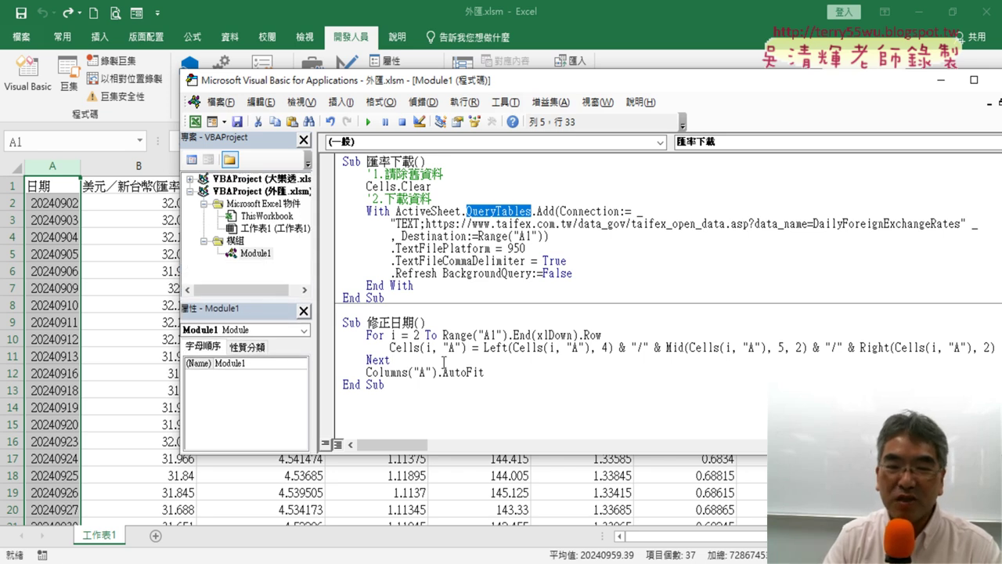
Delete everything from 修正日期's parentheses through End Sub
{"action": "left_click_drag", "start_coordinate": [502, 372], "coordinate": [338, 337]}
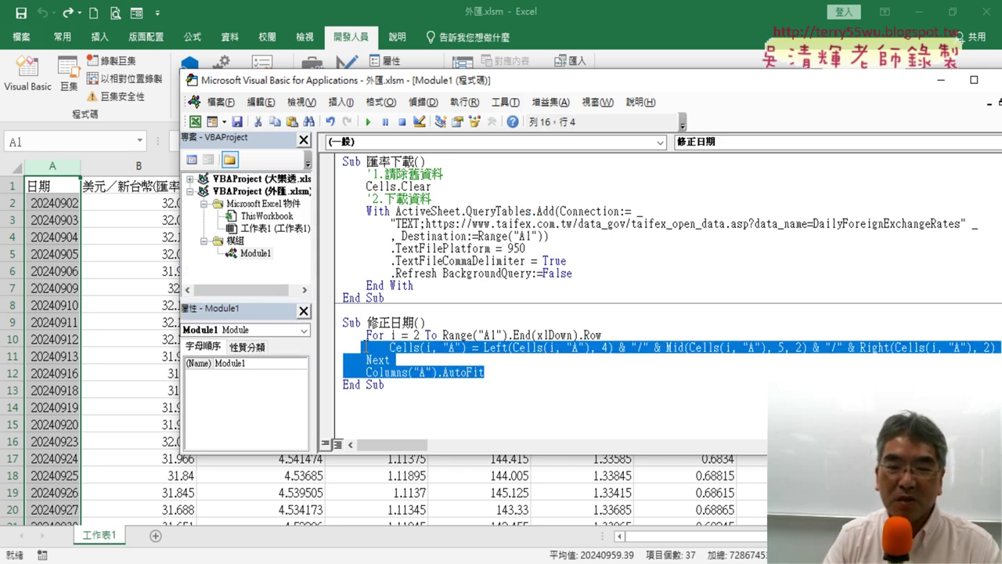
{"action": "left_click_drag", "start_coordinate": [389, 359], "coordinate": [340, 336]}
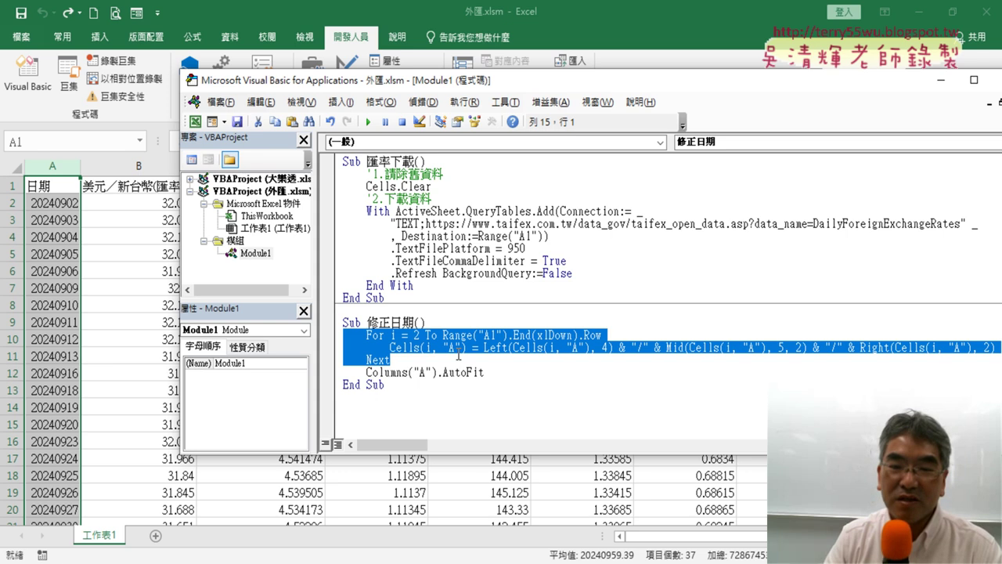
{"action": "left_click", "coordinate": [578, 351]}
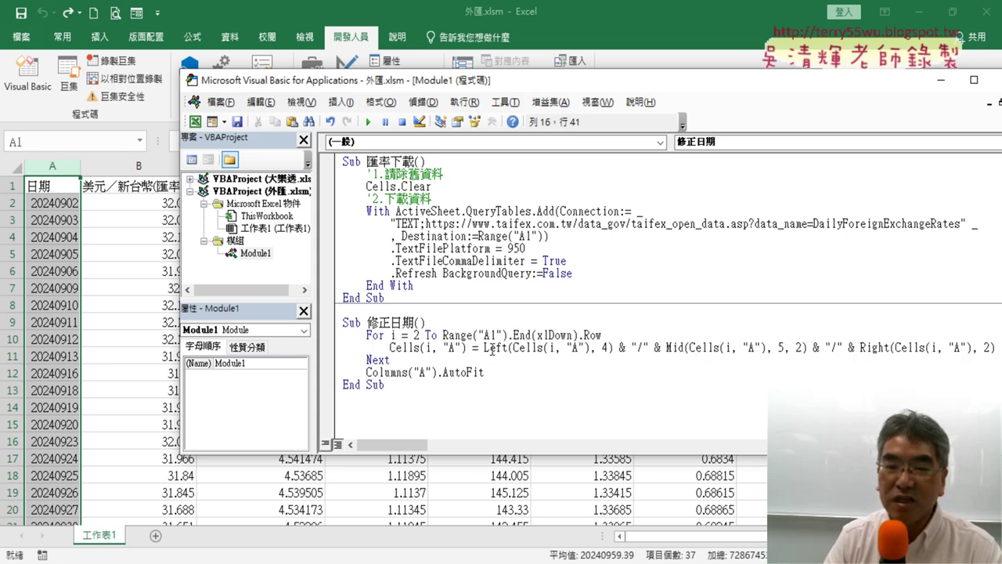
{"action": "left_click_drag", "start_coordinate": [484, 348], "coordinate": [990, 350]}
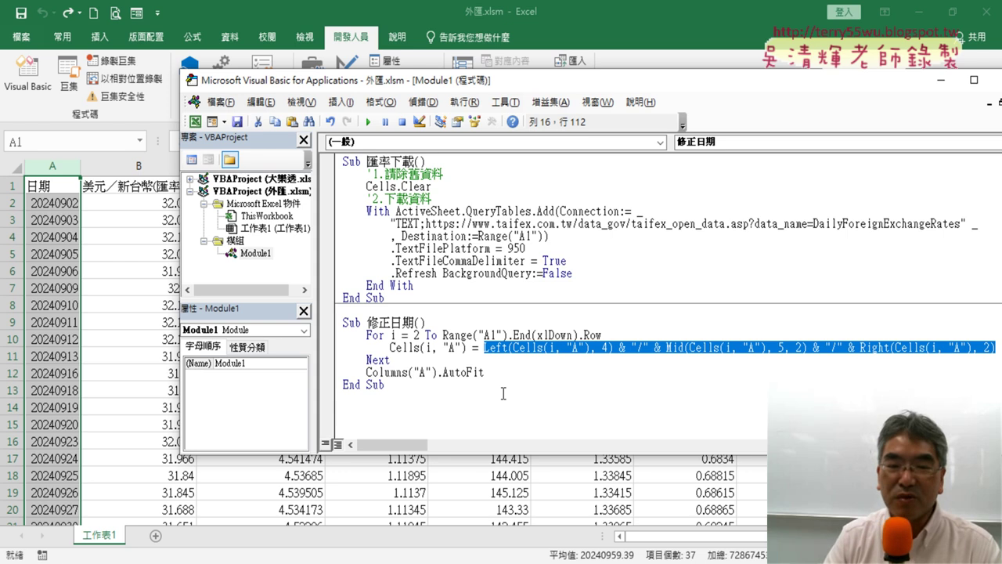
{"action": "left_click_drag", "start_coordinate": [460, 389], "coordinate": [415, 322]}
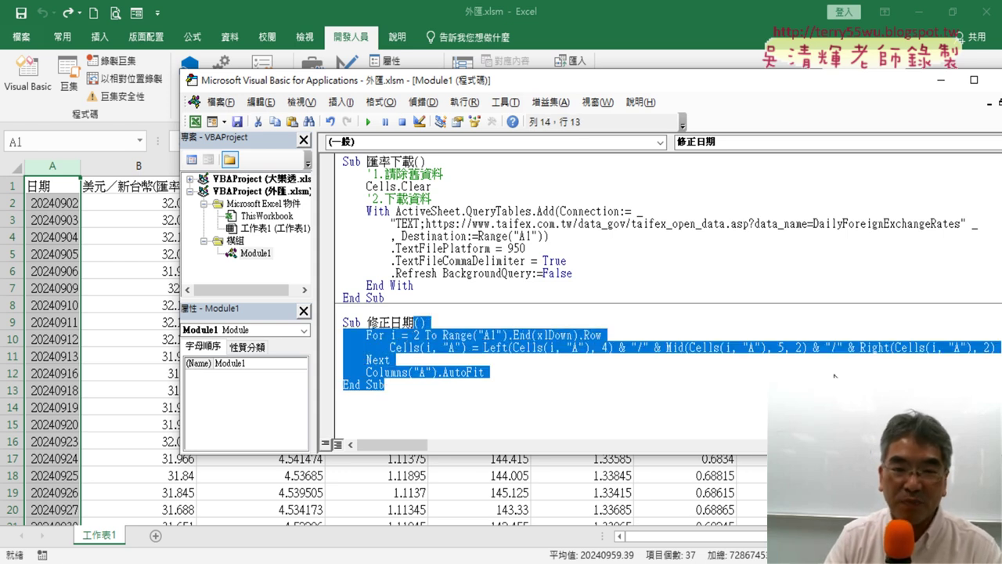
{"action": "key", "text": "Delete"}
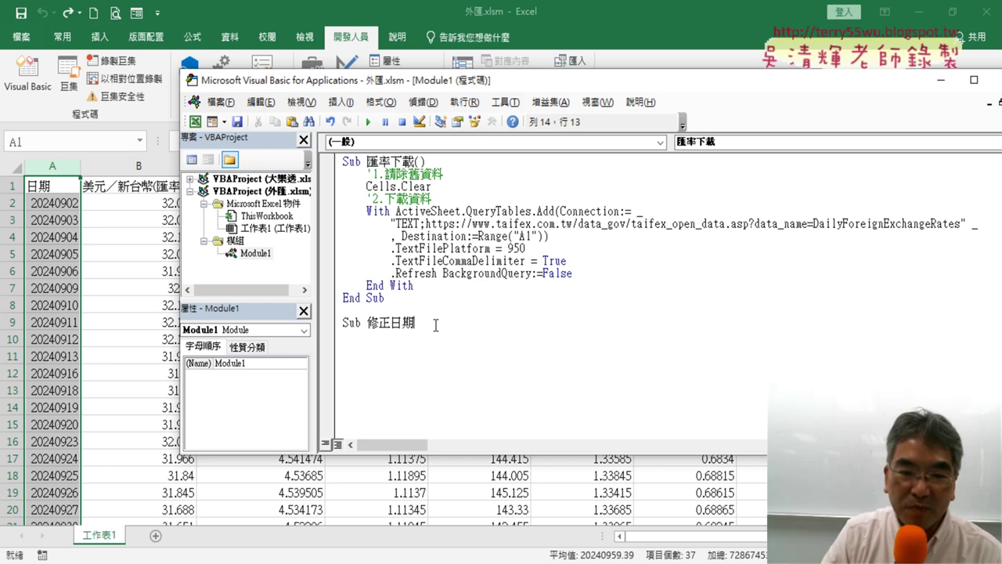
Inside the empty Sub 修正日期 block, begin an indented 'For i = 2 To' loop line
{"action": "left_click", "coordinate": [363, 322]}
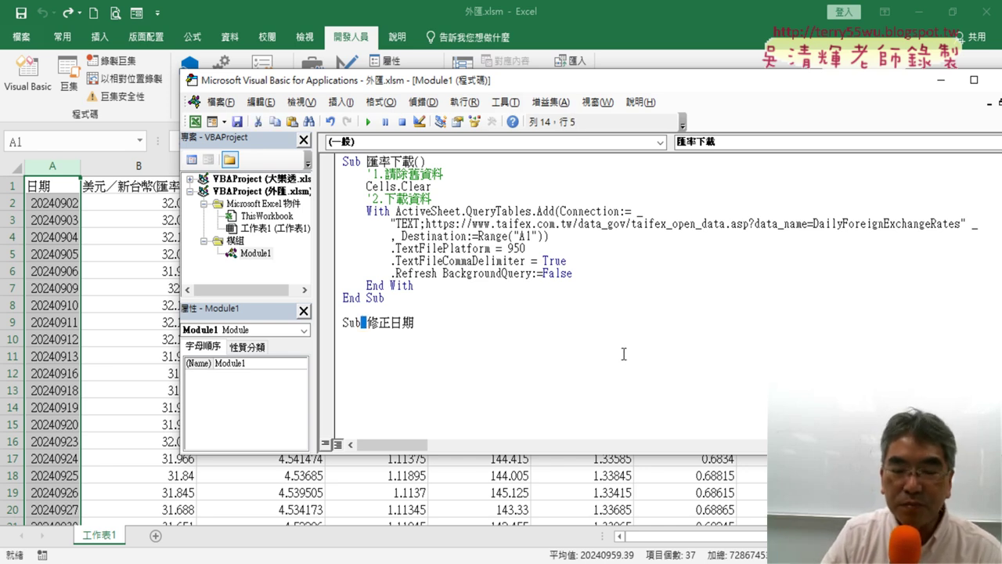
{"action": "left_click_drag", "start_coordinate": [414, 322], "coordinate": [367, 322]}
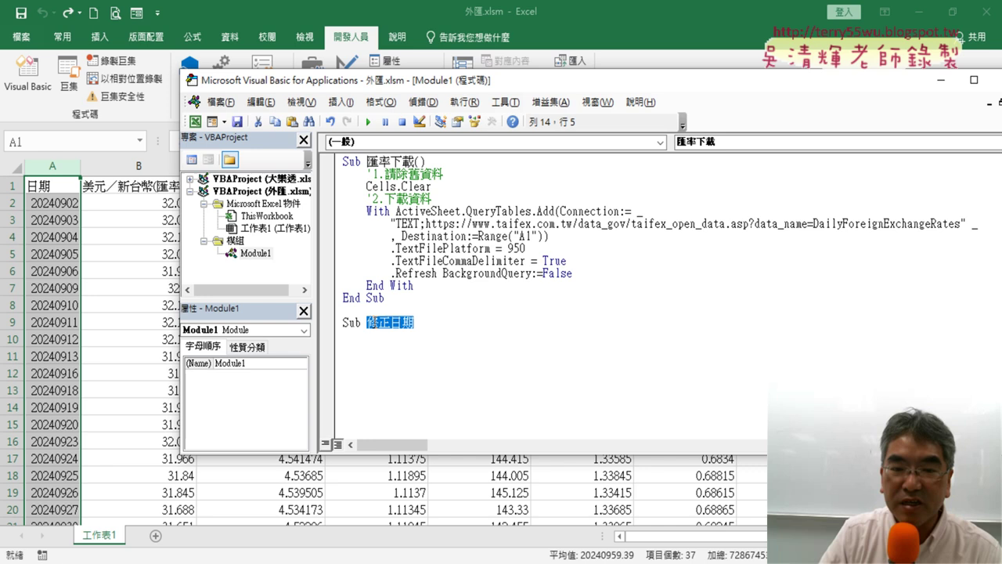
{"action": "left_click", "coordinate": [506, 338]}
{"action": "key", "text": "Return"}
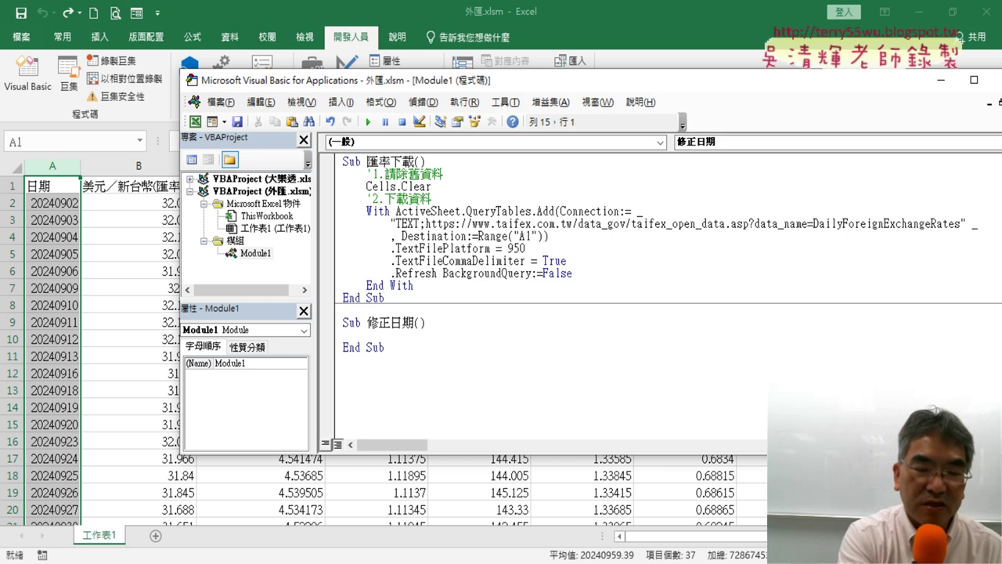
{"action": "key", "text": "Tab"}
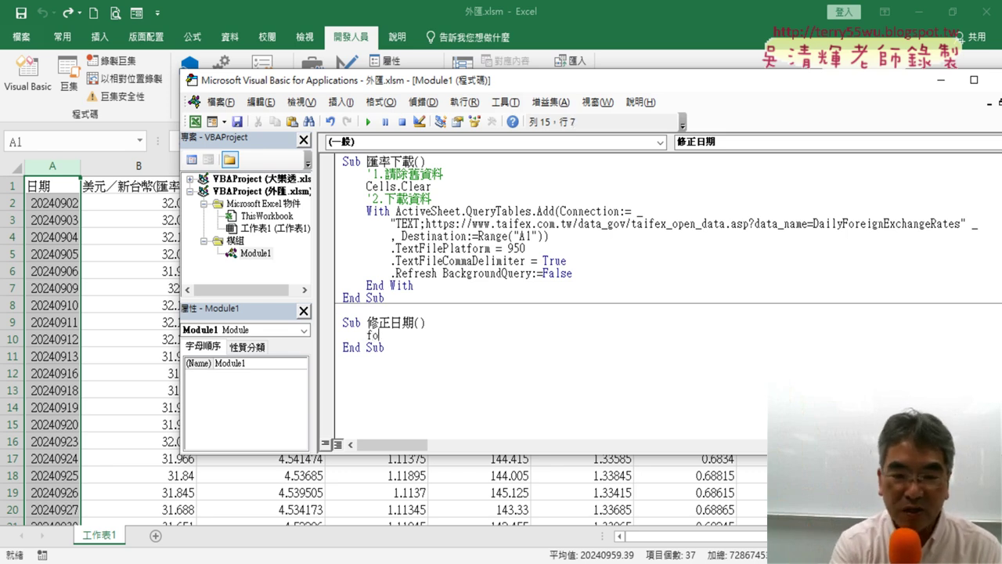
{"action": "type", "text": "r i="}
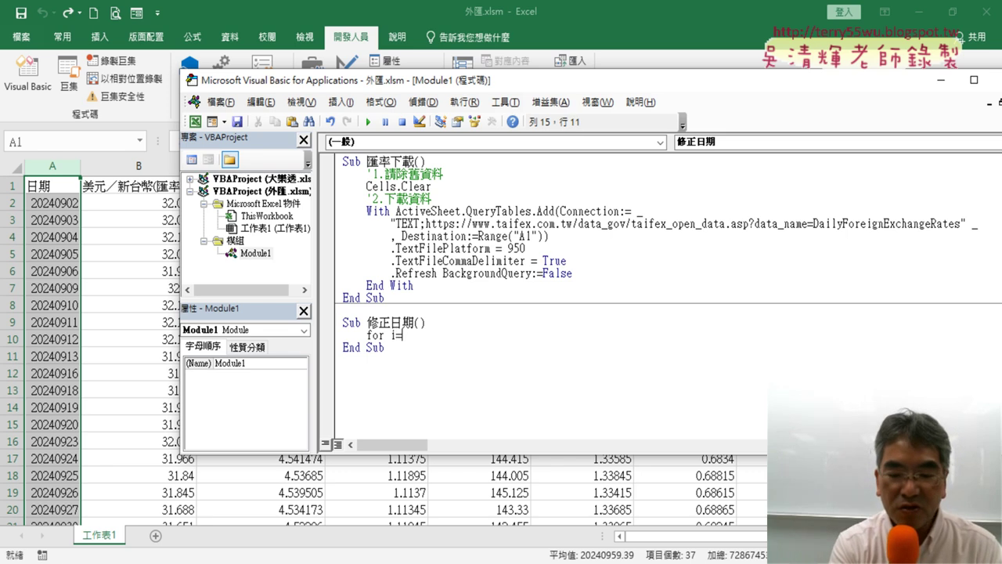
{"action": "type", "text": "2"}
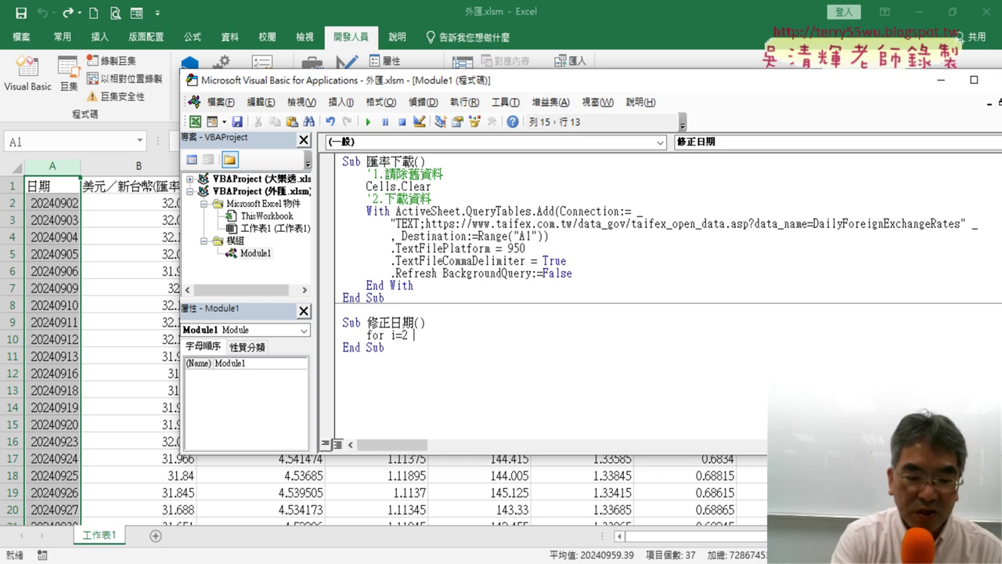
{"action": "type", "text": " to"}
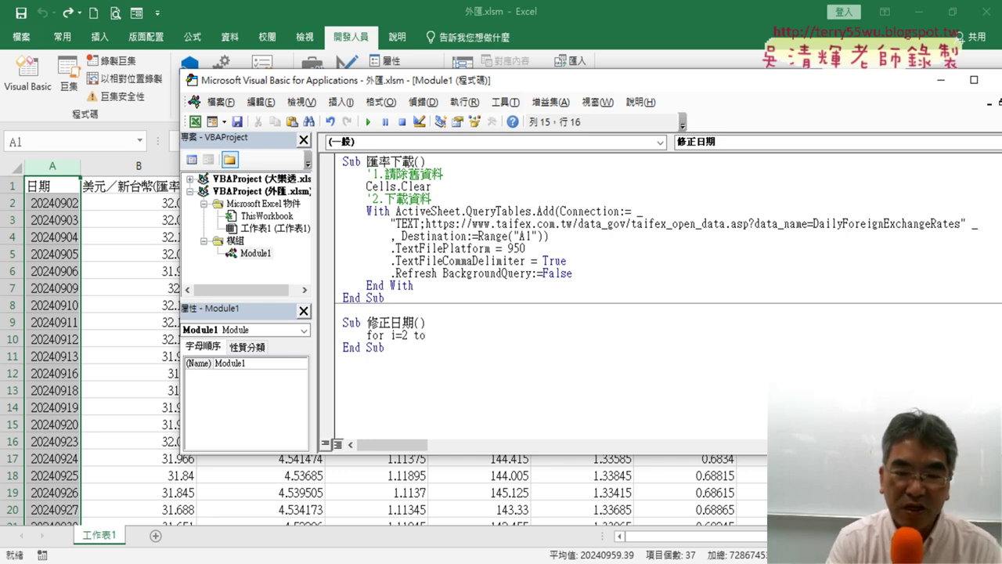
Find the last date row (A37), then complete 'For i = 2 To 37' and close it with Next
{"action": "left_click", "coordinate": [62, 192]}
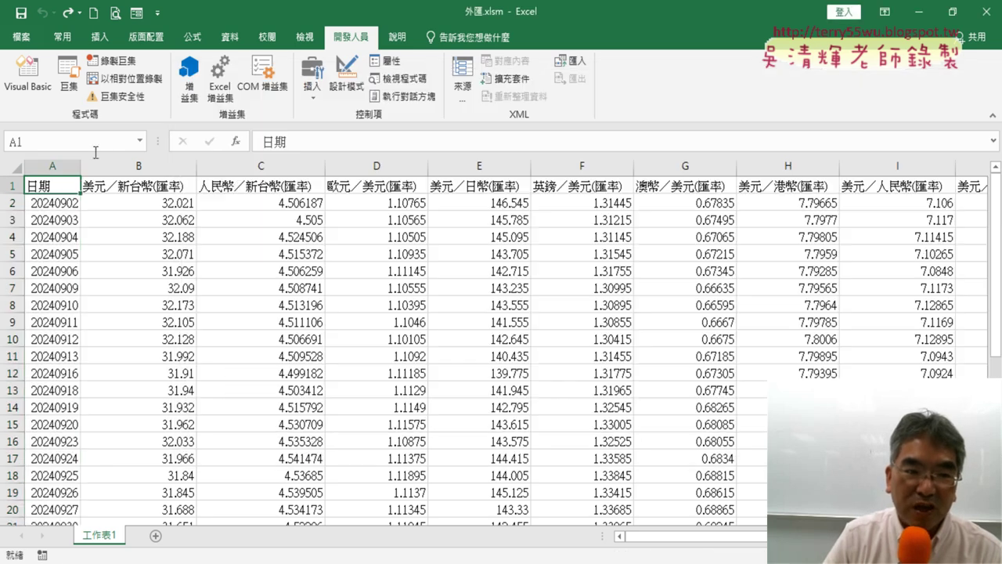
{"action": "key", "text": "ctrl+Down"}
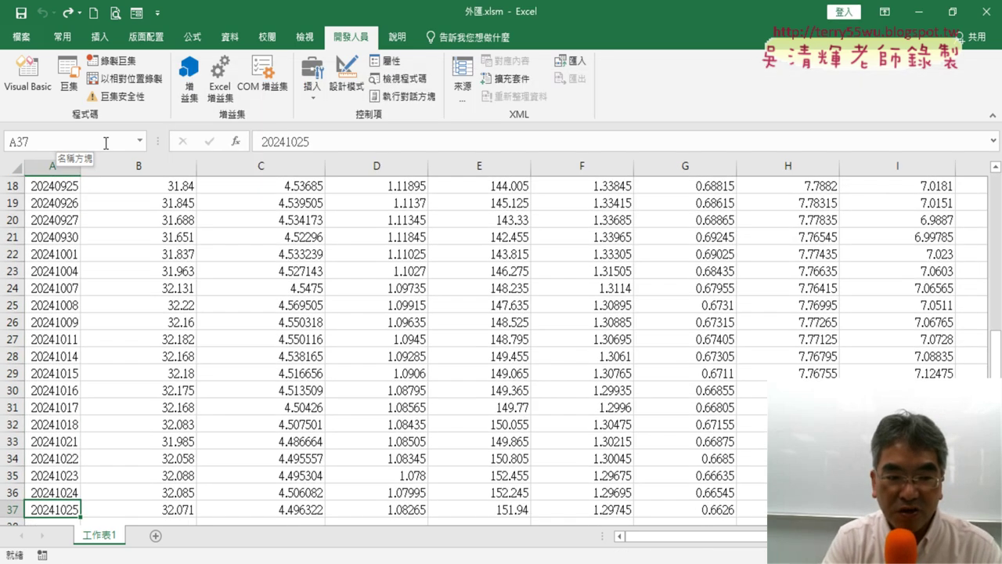
{"action": "left_click", "coordinate": [27, 76]}
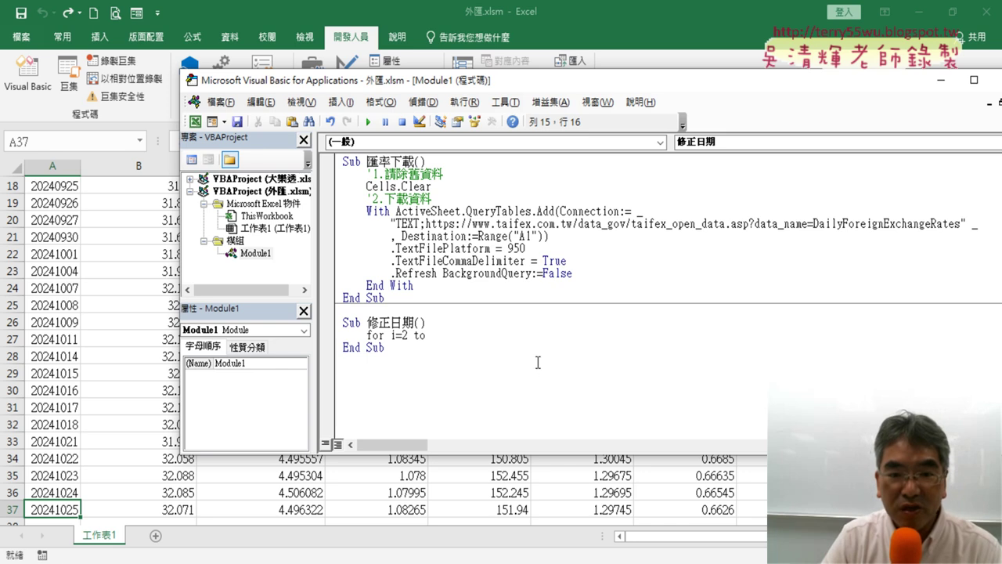
{"action": "type", "text": "37"}
{"action": "key", "text": "Return"}
{"action": "key", "text": "Return"}
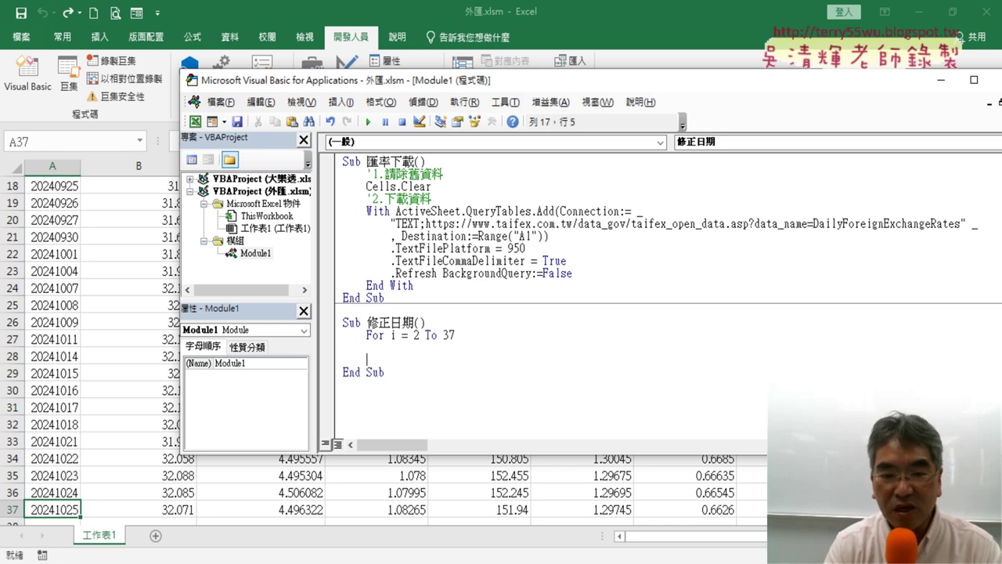
{"action": "type", "text": "next"}
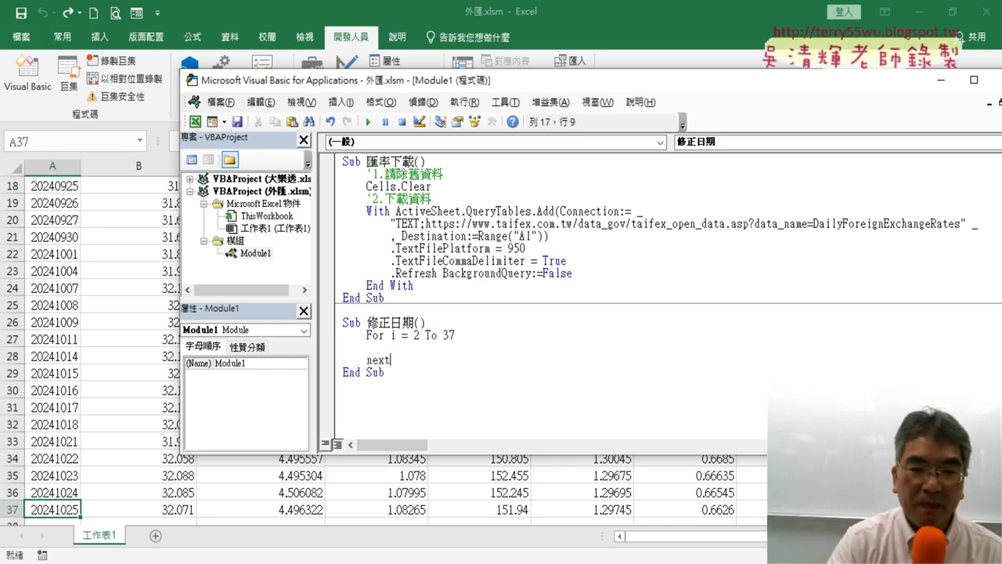
{"action": "left_click", "coordinate": [599, 311]}
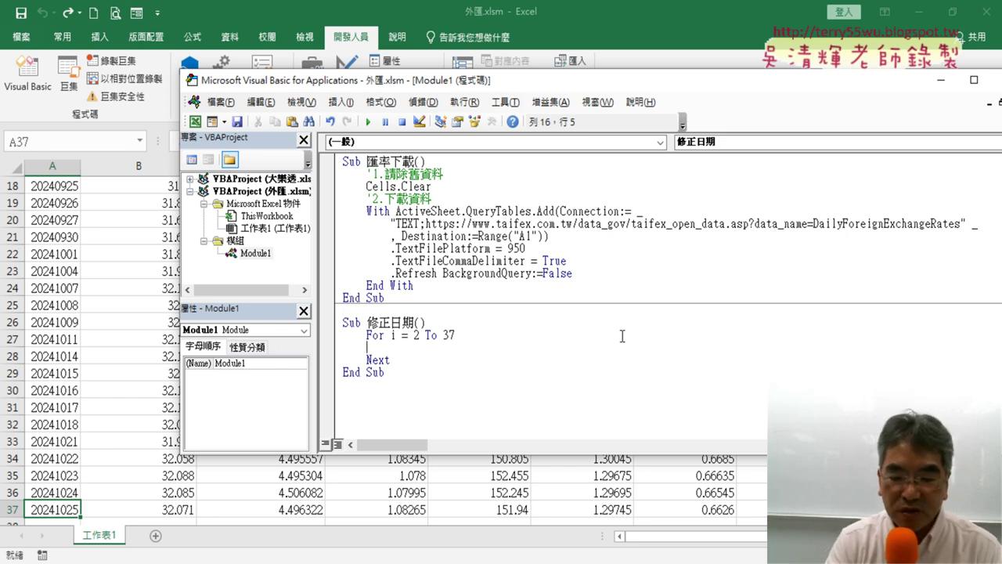
{"action": "key", "text": "Up"}
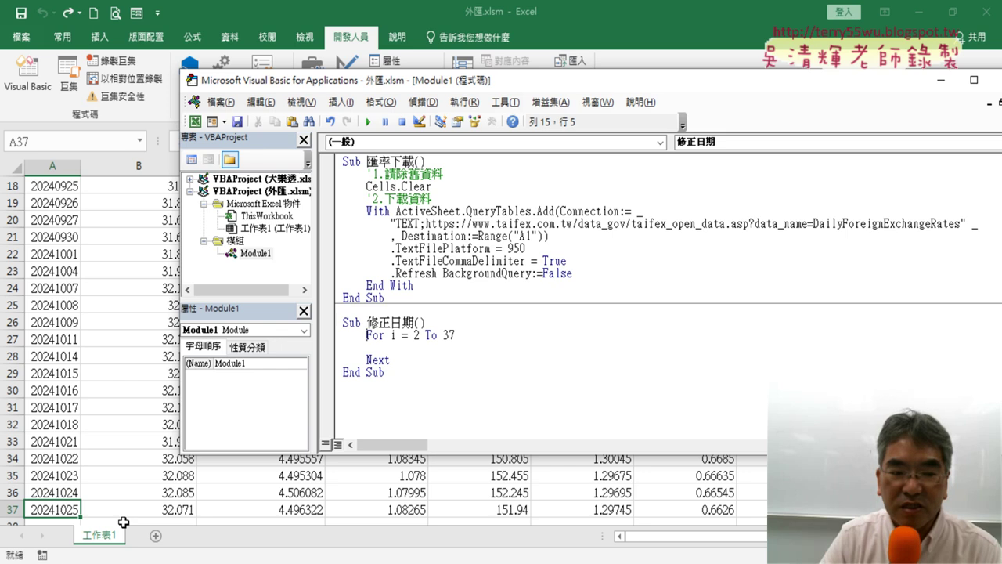
Return to the top of column A, then indent an empty line inside the loop
{"action": "left_click", "coordinate": [64, 514]}
{"action": "key", "text": "ctrl+Home"}
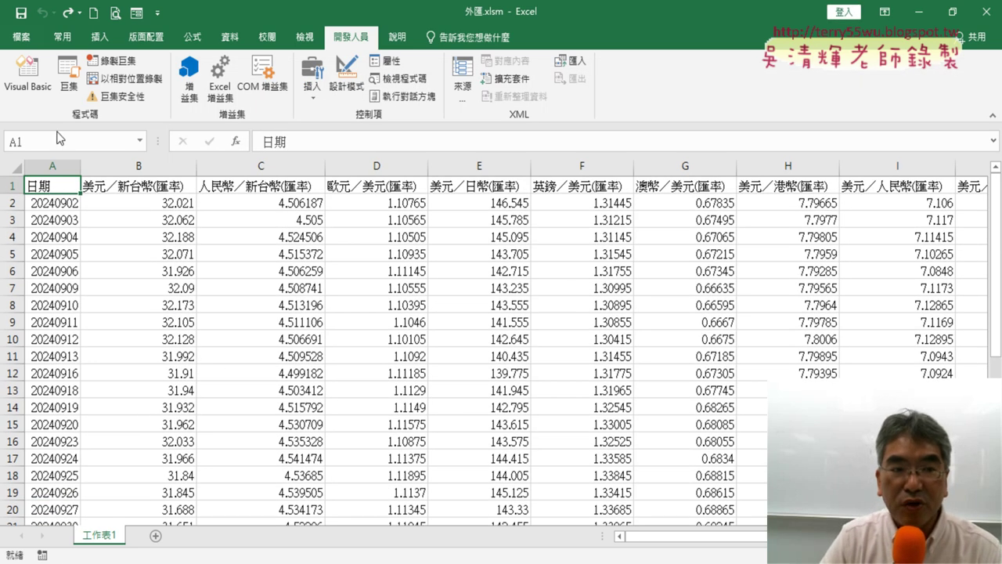
{"action": "left_click", "coordinate": [27, 79]}
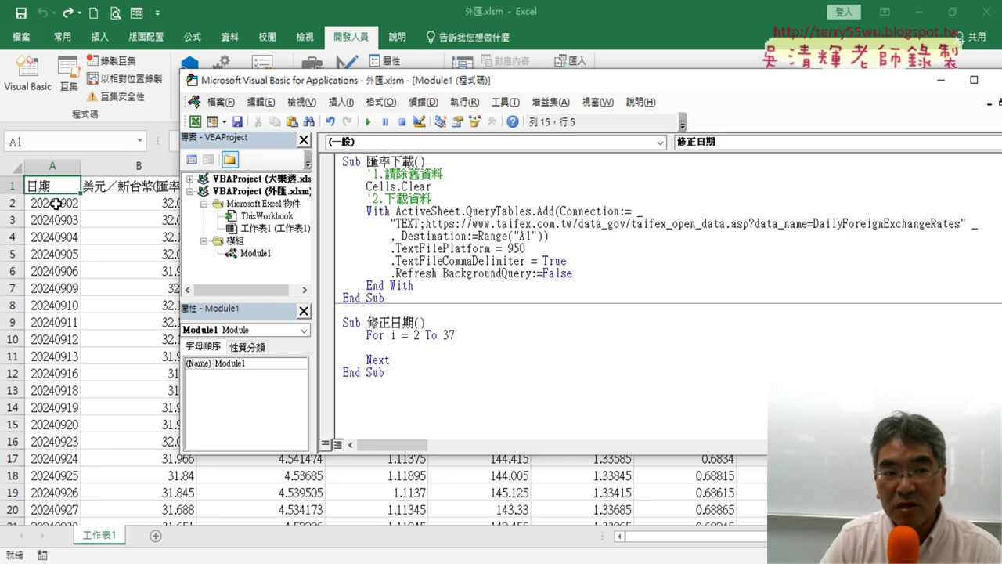
{"action": "left_click", "coordinate": [412, 352]}
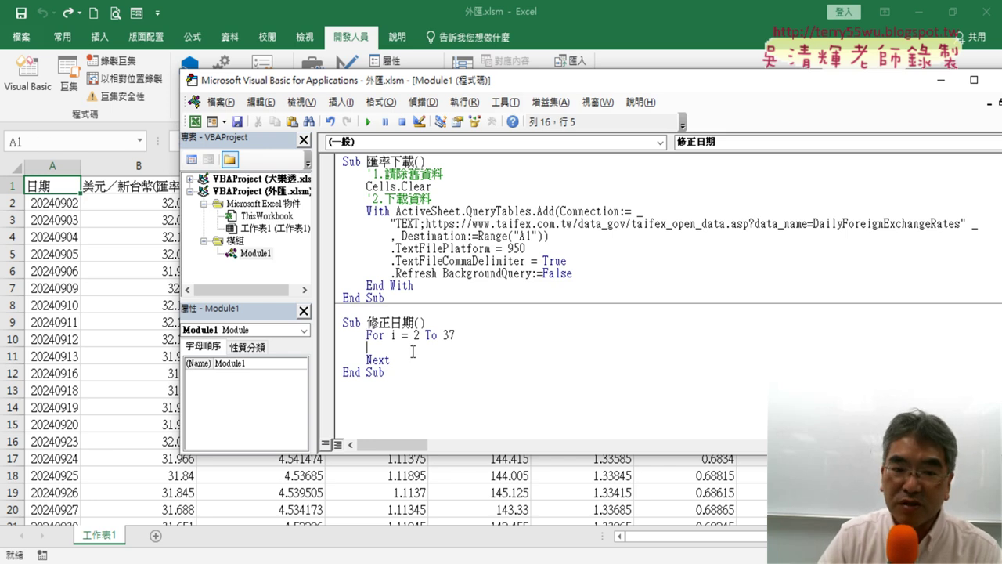
{"action": "key", "text": "Tab"}
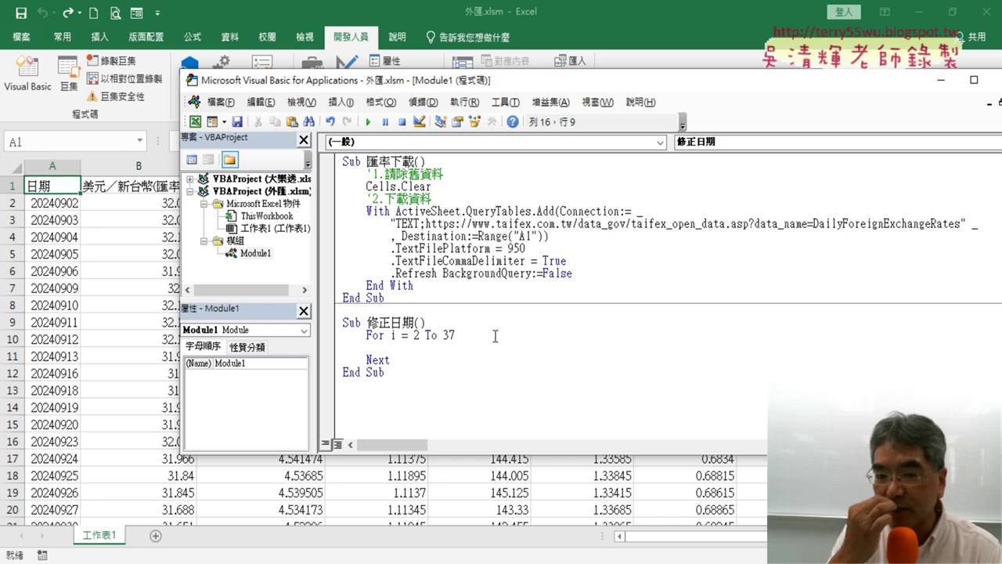
Write left(cells(i,"A"),4) & "/" & in the loop body and begin a mid( call
{"action": "type", "text": "le"}
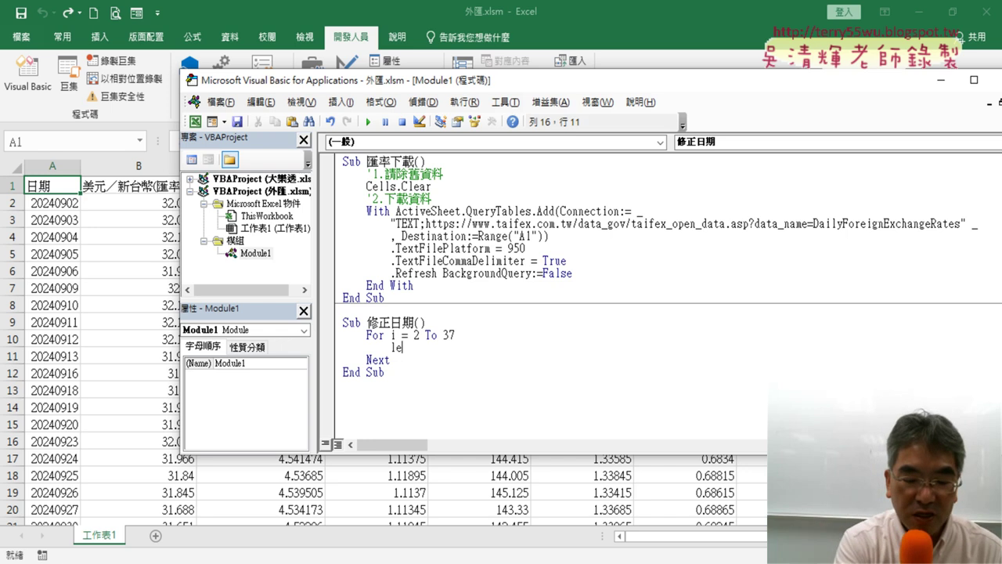
{"action": "type", "text": "ft"}
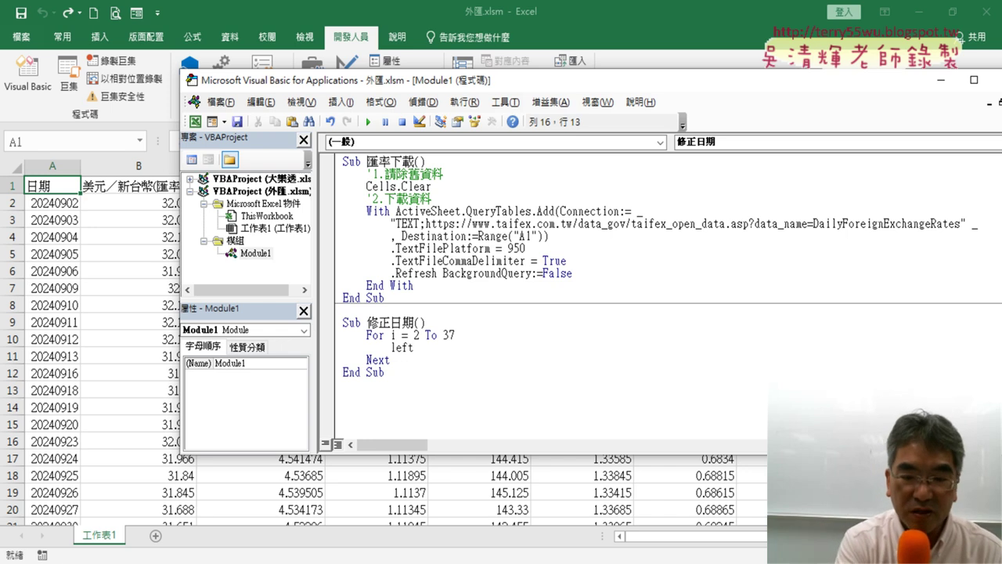
{"action": "type", "text": "("}
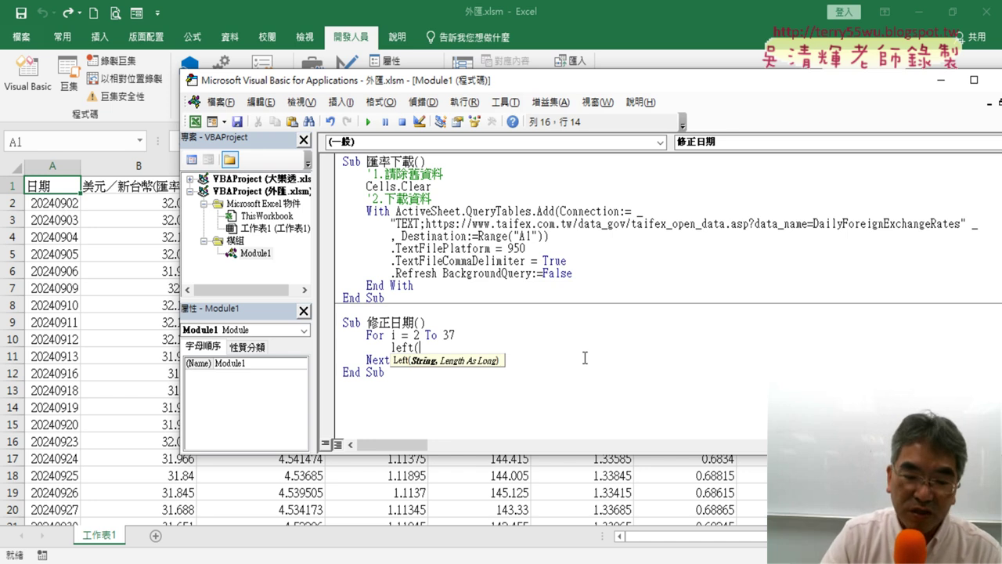
{"action": "type", "text": "ce"}
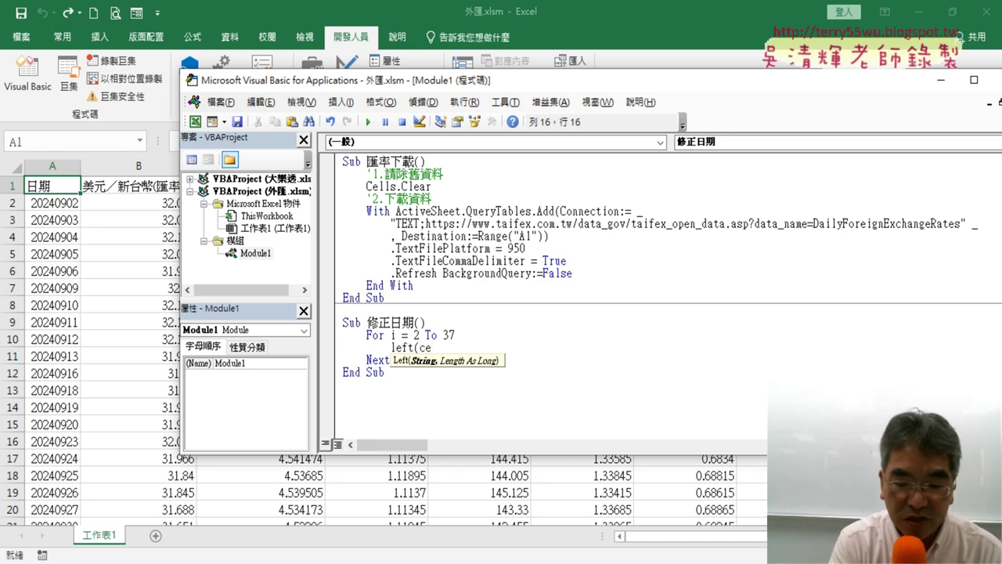
{"action": "type", "text": "lls"}
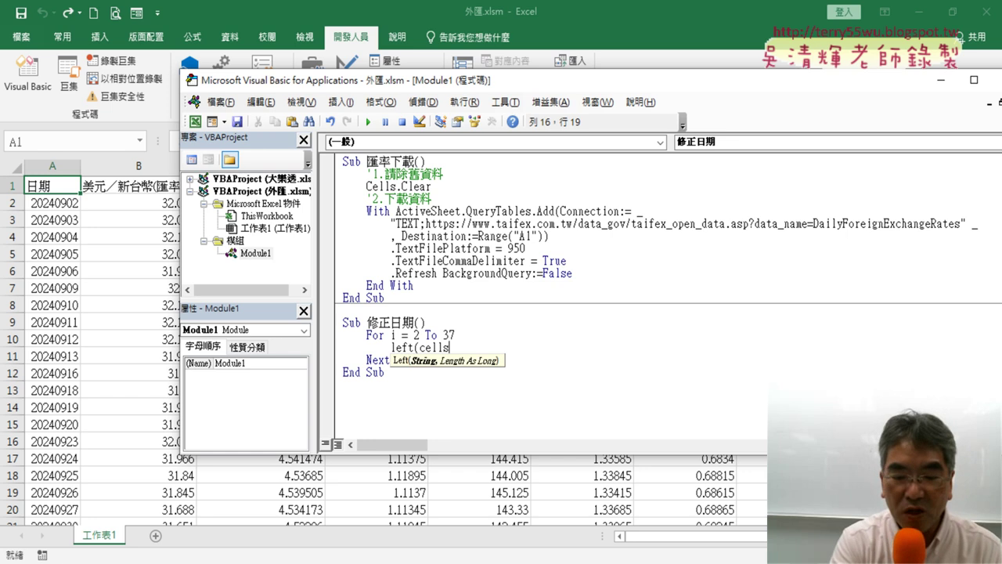
{"action": "type", "text": "(i"}
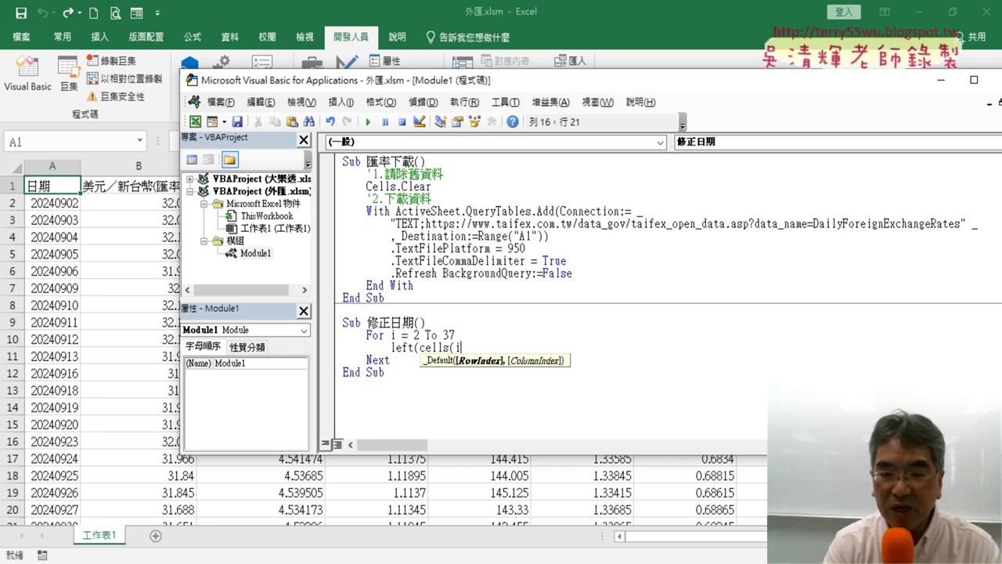
{"action": "type", "text": ","}
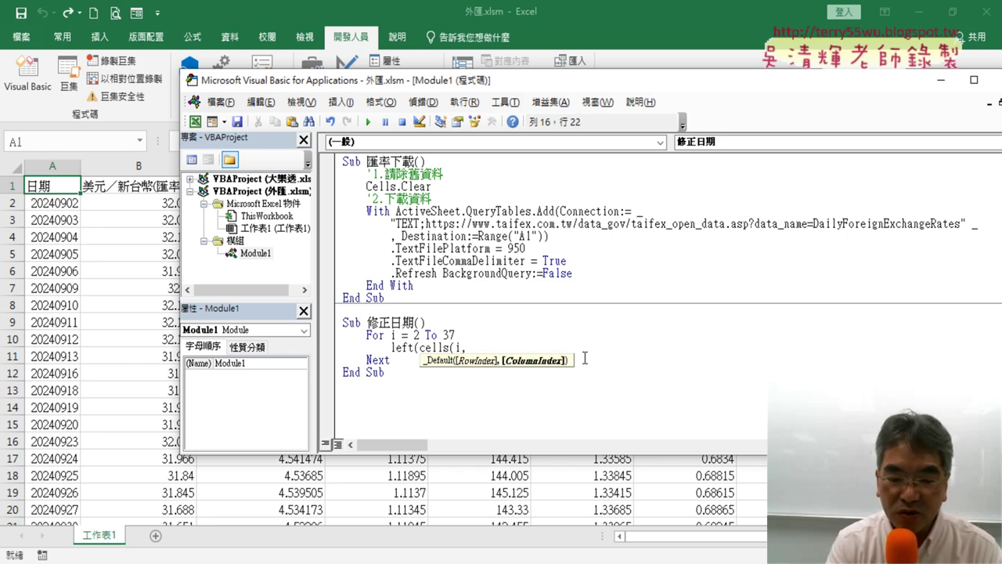
{"action": "type", "text": "\"A"}
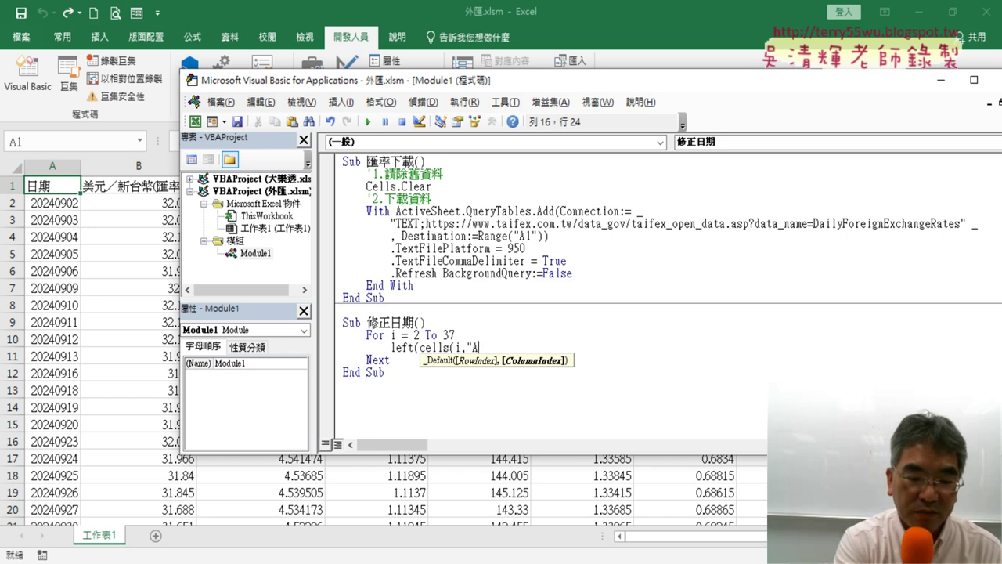
{"action": "type", "text": "\")"}
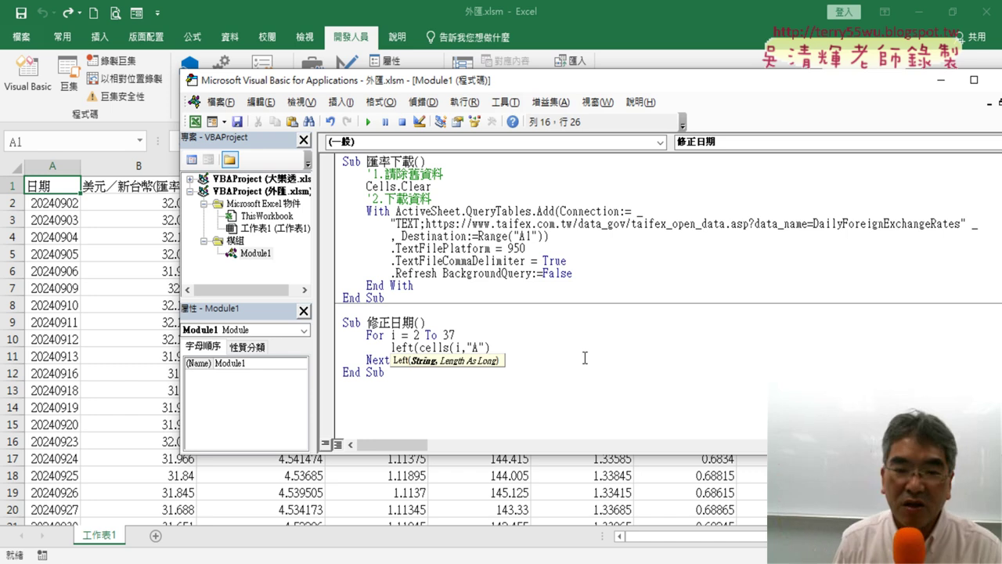
{"action": "type", "text": ",4"}
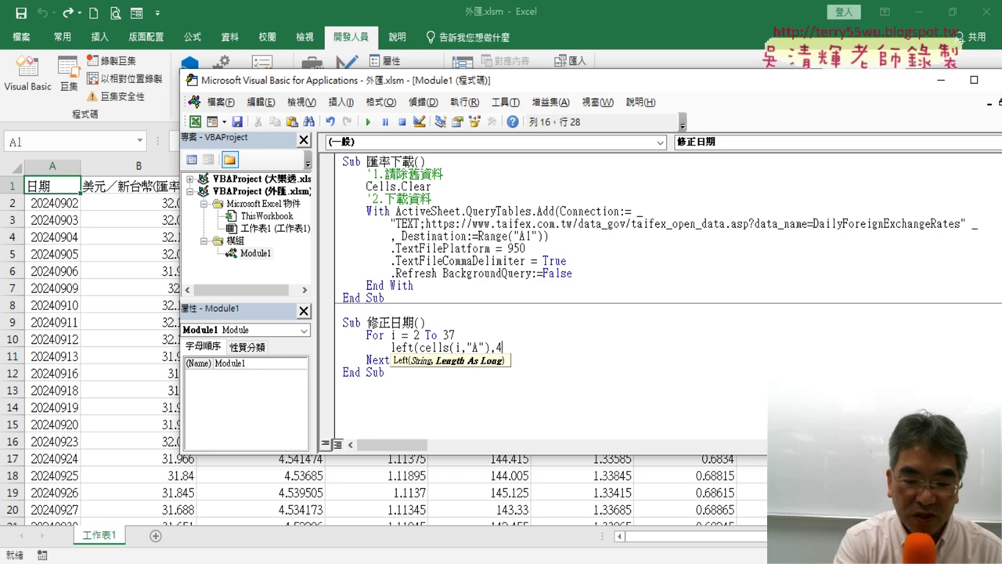
{"action": "type", "text": ")"}
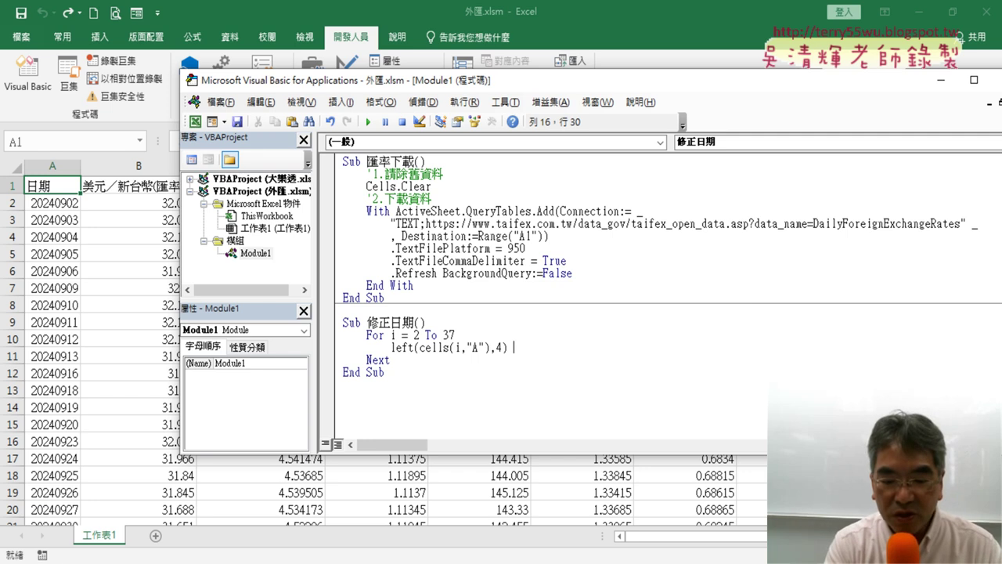
{"action": "type", "text": " & \"/"}
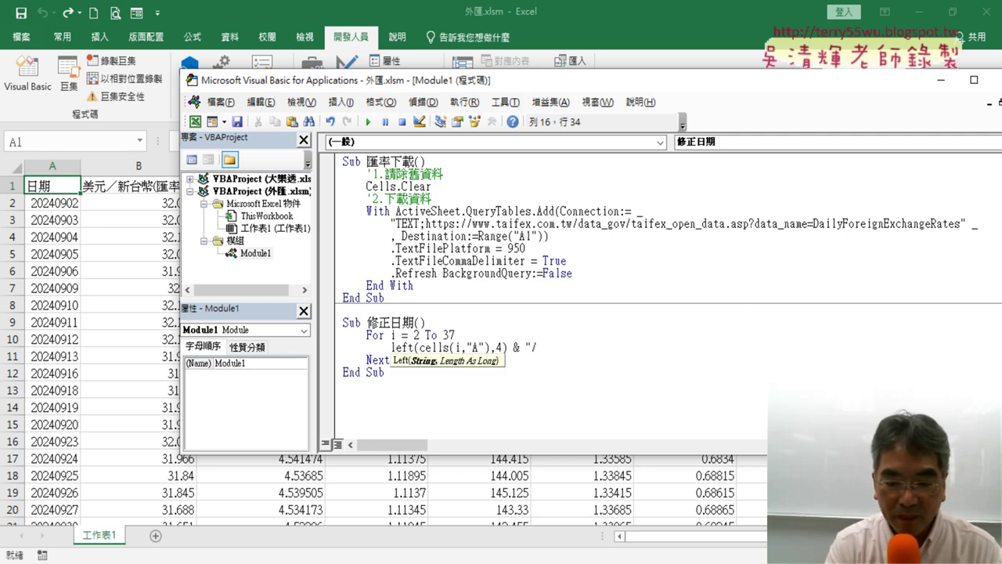
{"action": "type", "text": "\""}
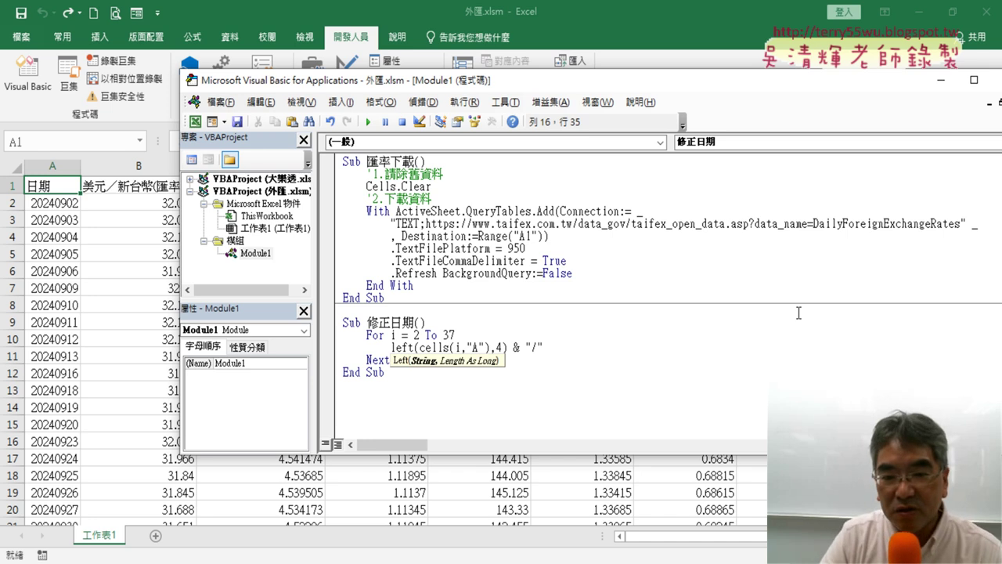
{"action": "left_click_drag", "start_coordinate": [514, 347], "coordinate": [509, 347]}
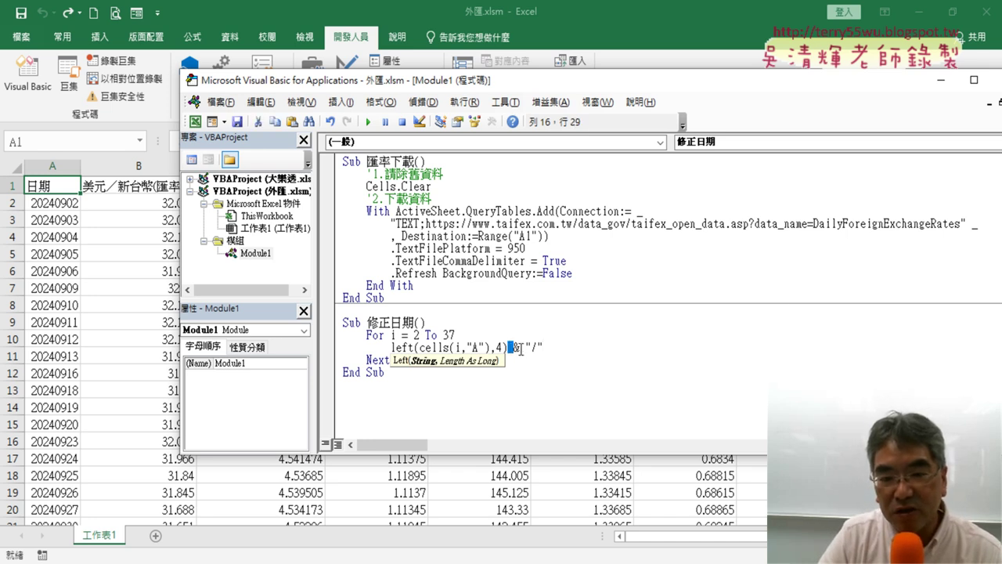
{"action": "left_click", "coordinate": [548, 347]}
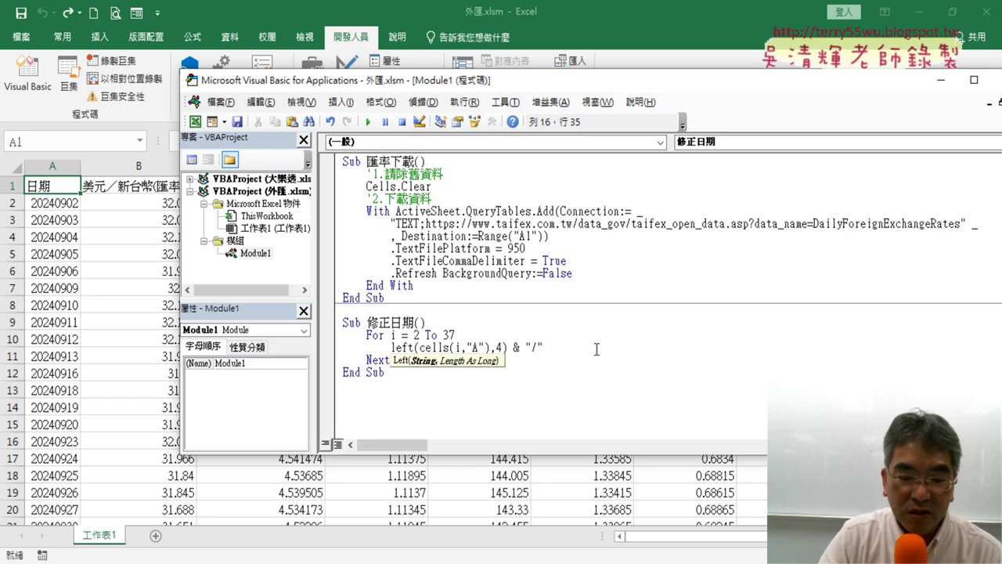
{"action": "type", "text": " mi"}
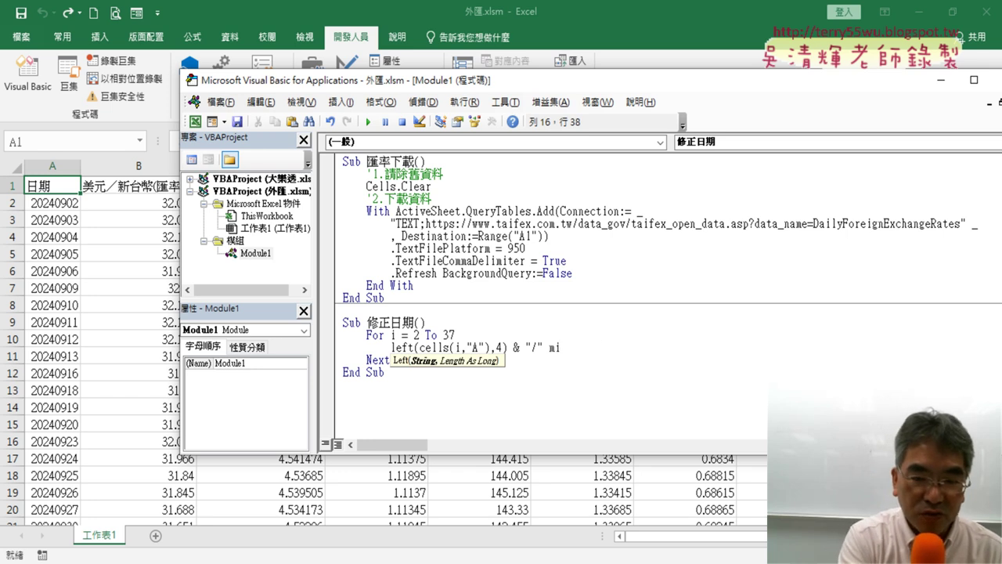
{"action": "type", "text": "d("}
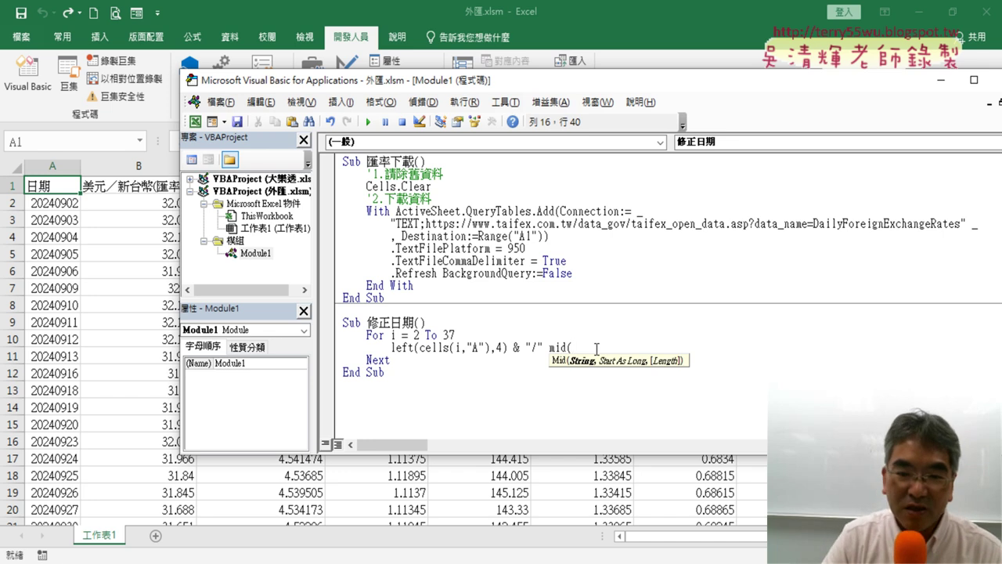
Fill the mid call with the copied cells(i,"A") reference and its character arguments
{"action": "mouse_move", "coordinate": [491, 348]}
{"action": "left_mouse_down"}
{"action": "mouse_move", "coordinate": [430, 347]}
{"action": "mouse_move", "coordinate": [574, 351]}
{"action": "left_mouse_up"}
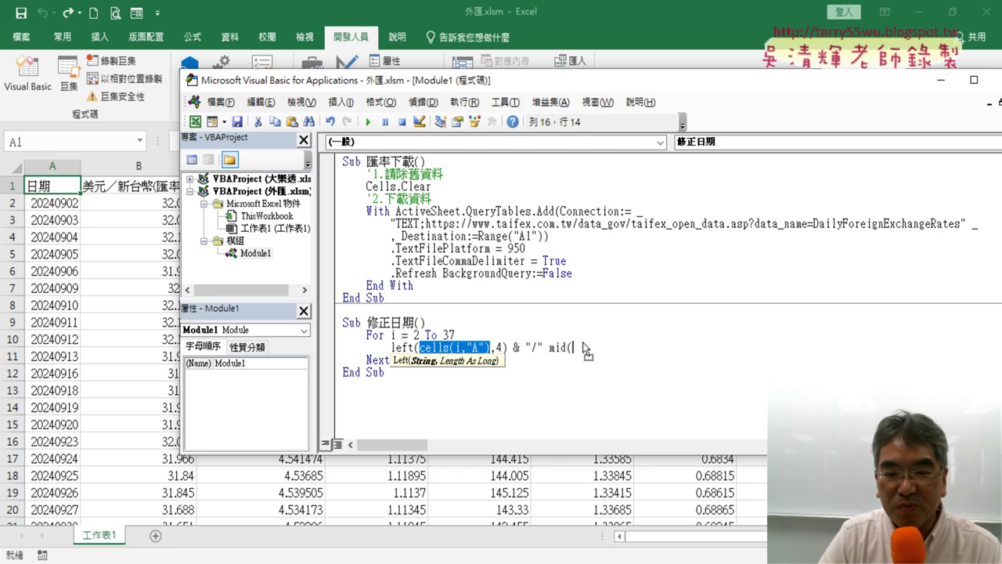
{"action": "left_click_drag", "start_coordinate": [583, 349], "coordinate": [584, 349]}
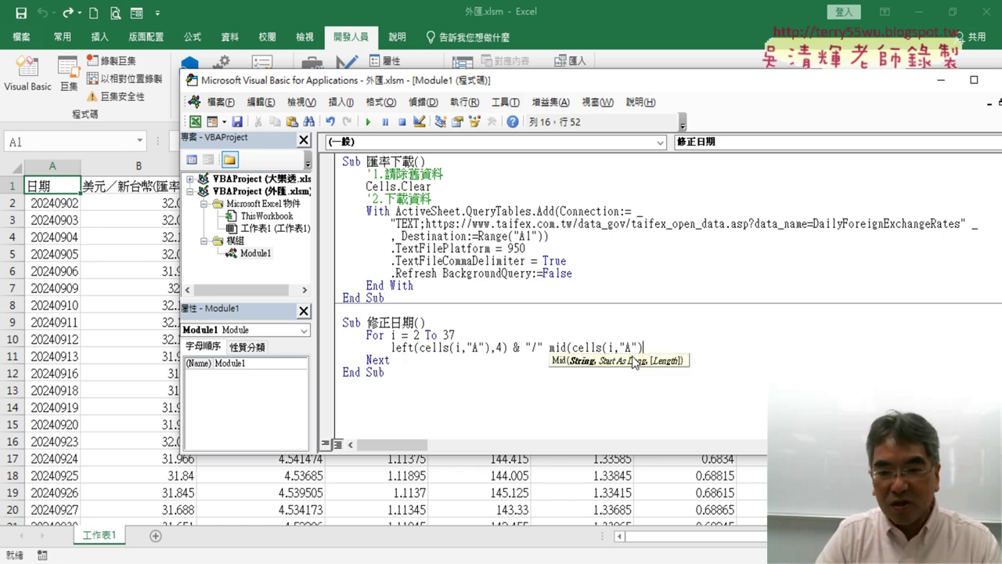
{"action": "type", "text": ",5"}
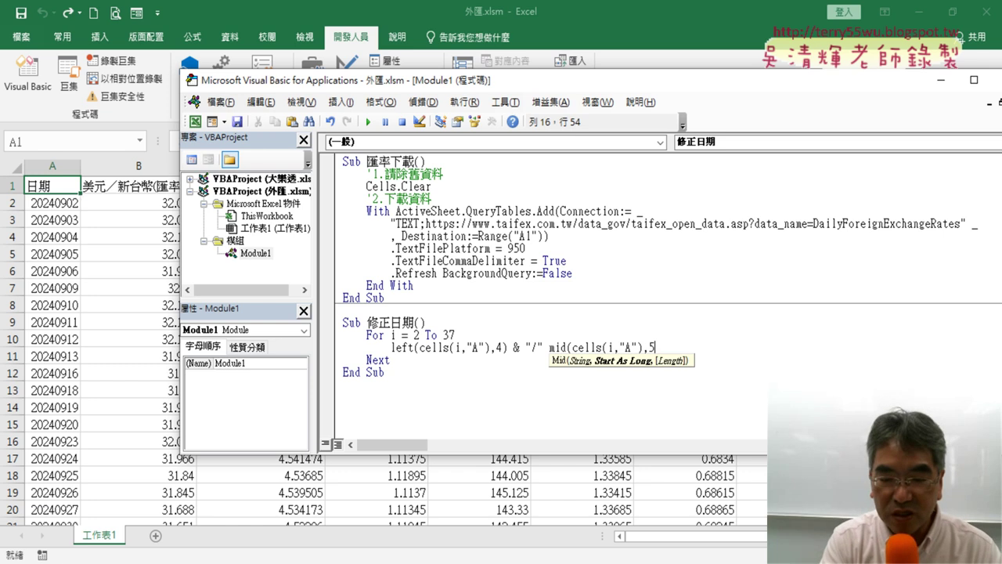
{"action": "type", "text": ",4"}
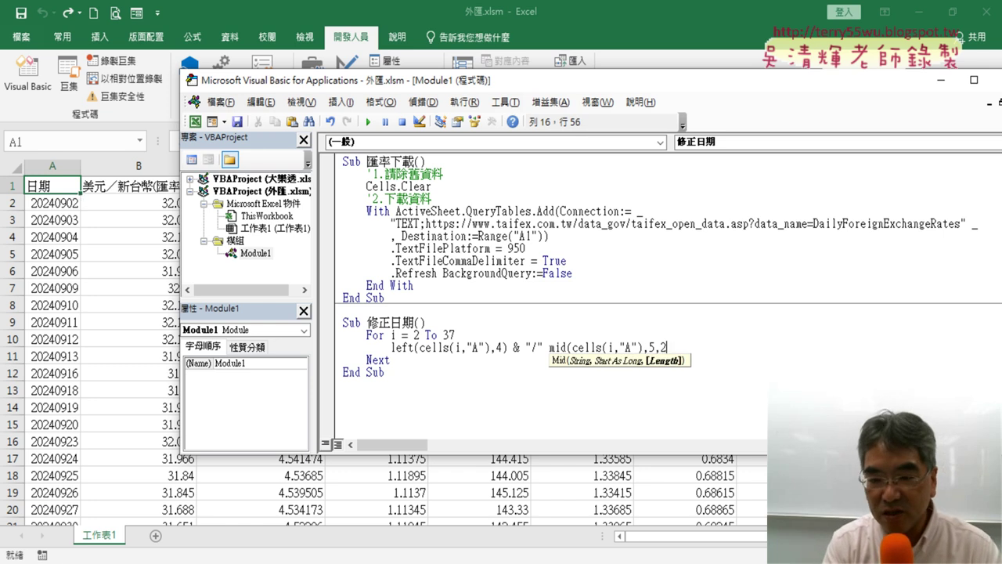
{"action": "type", "text": ")"}
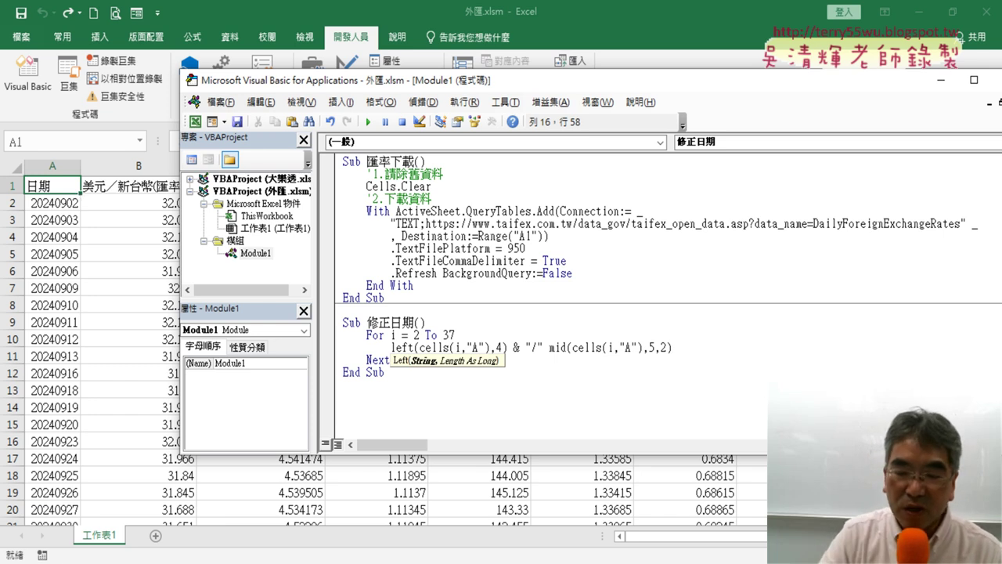
Append & "/" & after the mid call to add the second slash
{"action": "left_click_drag", "start_coordinate": [514, 347], "coordinate": [532, 350]}
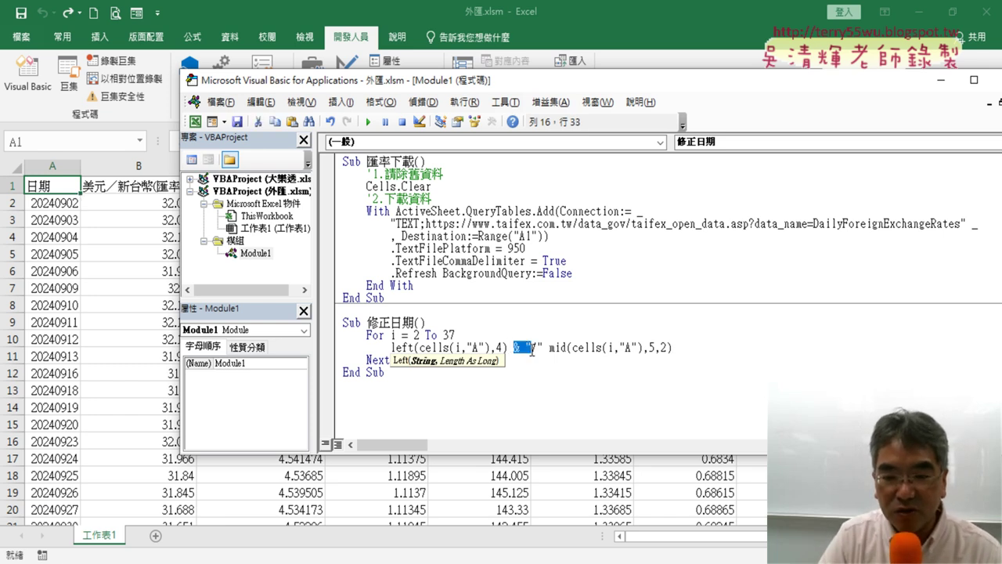
{"action": "left_click", "coordinate": [554, 348]}
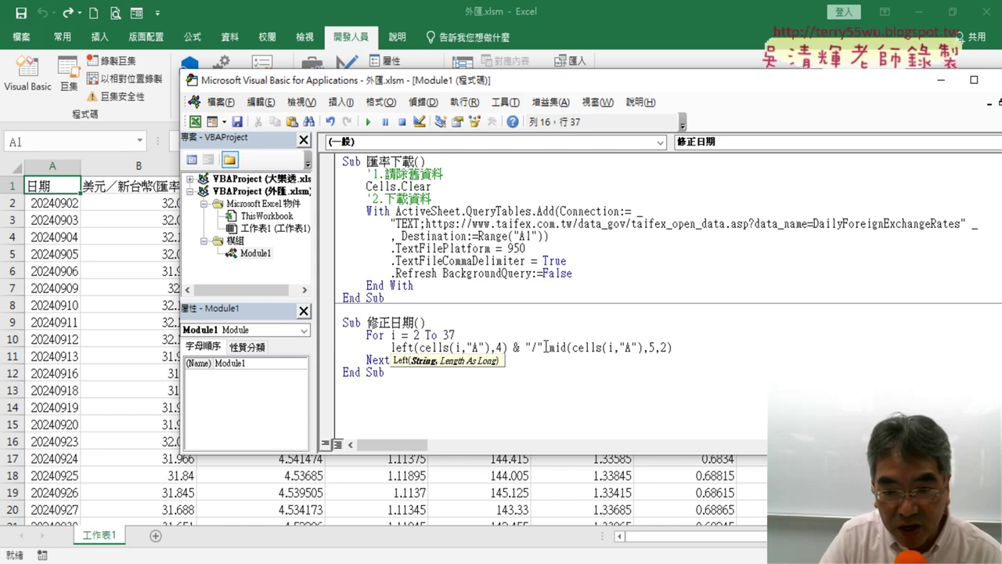
{"action": "type", "text": "&"}
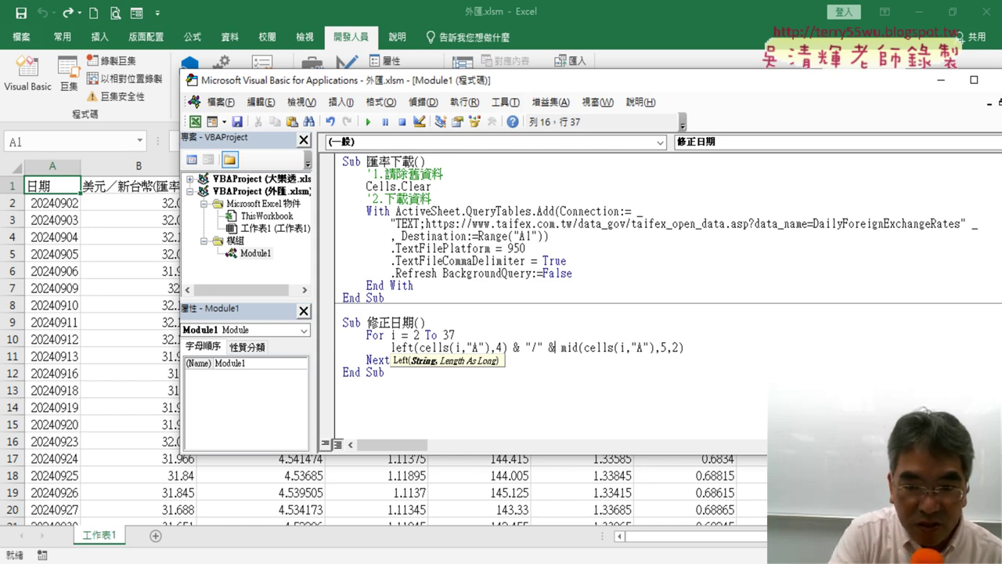
{"action": "left_click_drag", "start_coordinate": [510, 348], "coordinate": [555, 348]}
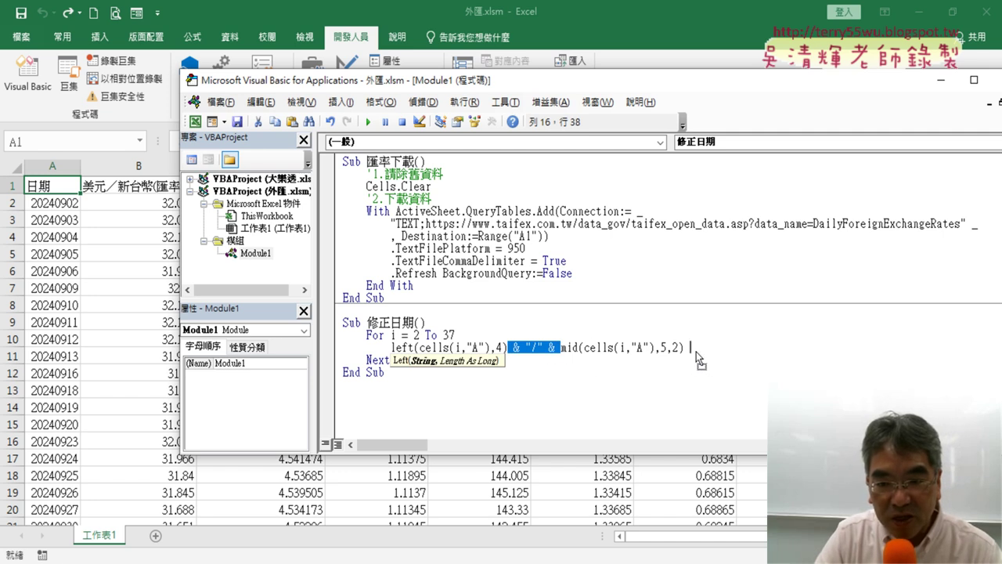
{"action": "type", "text": "& \"/\" &"}
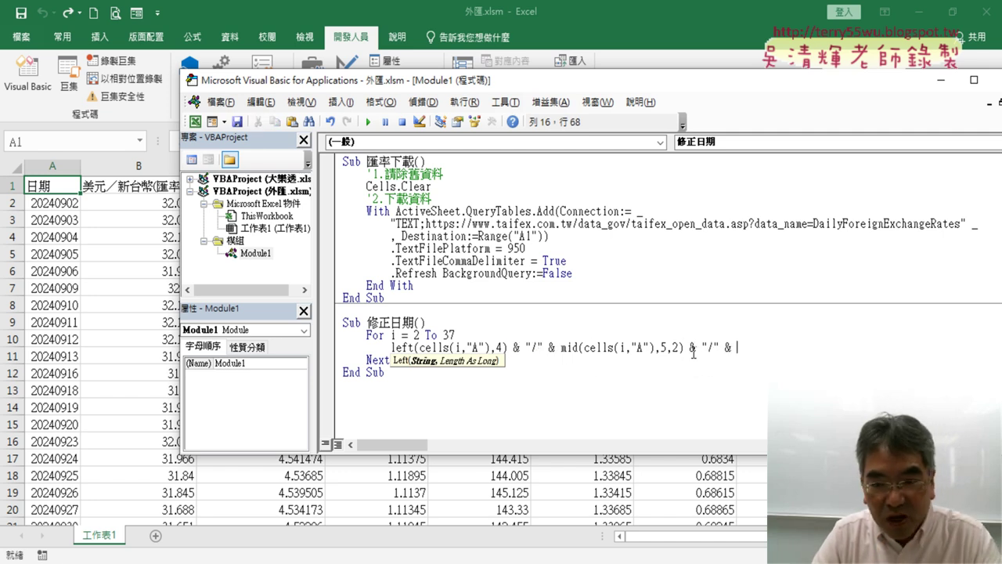
{"action": "left_click_drag", "start_coordinate": [742, 347], "coordinate": [708, 348]}
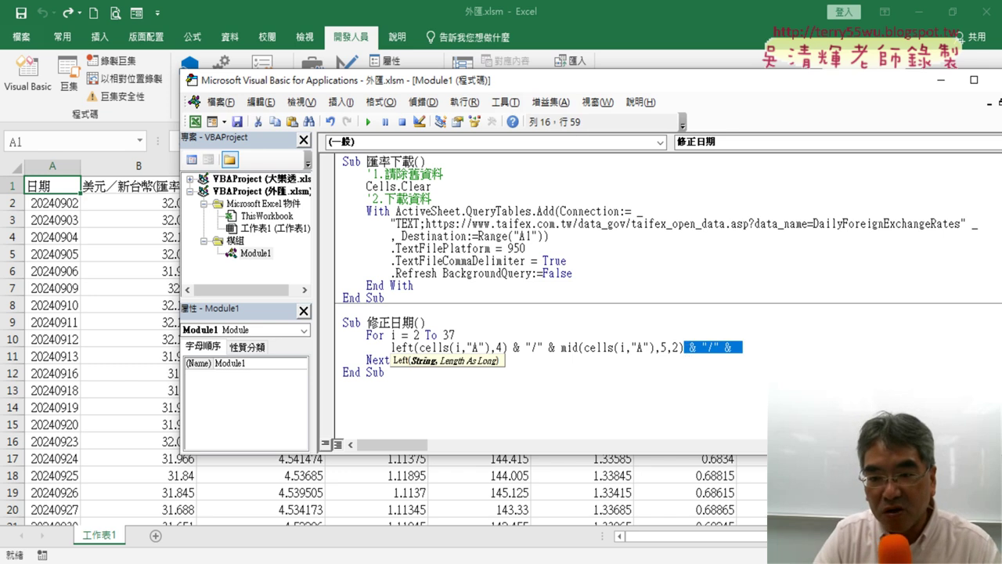
{"action": "left_click", "coordinate": [774, 348]}
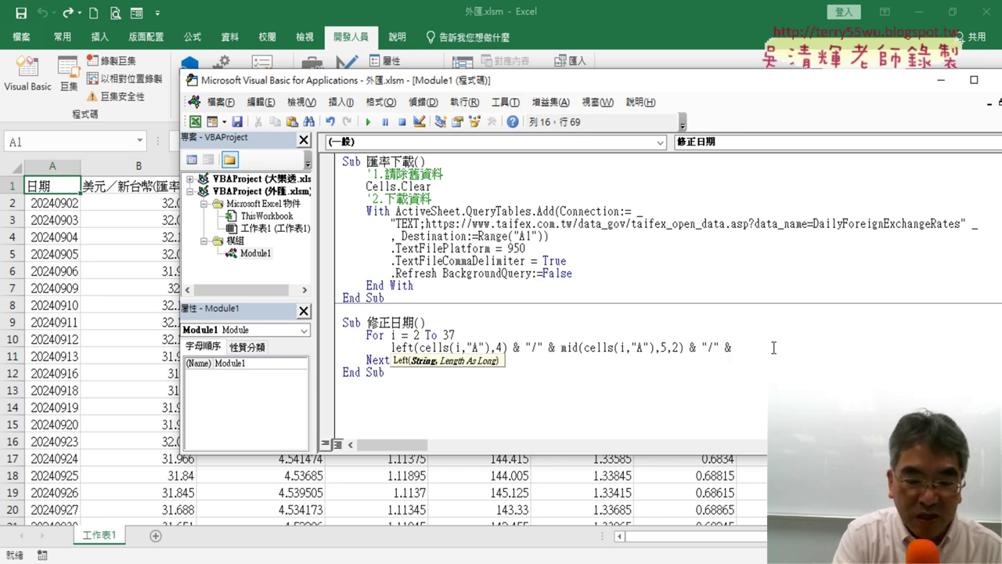
Append right(cells(i,"A"),2) at the line end to add the day digits
{"action": "type", "text": "right"}
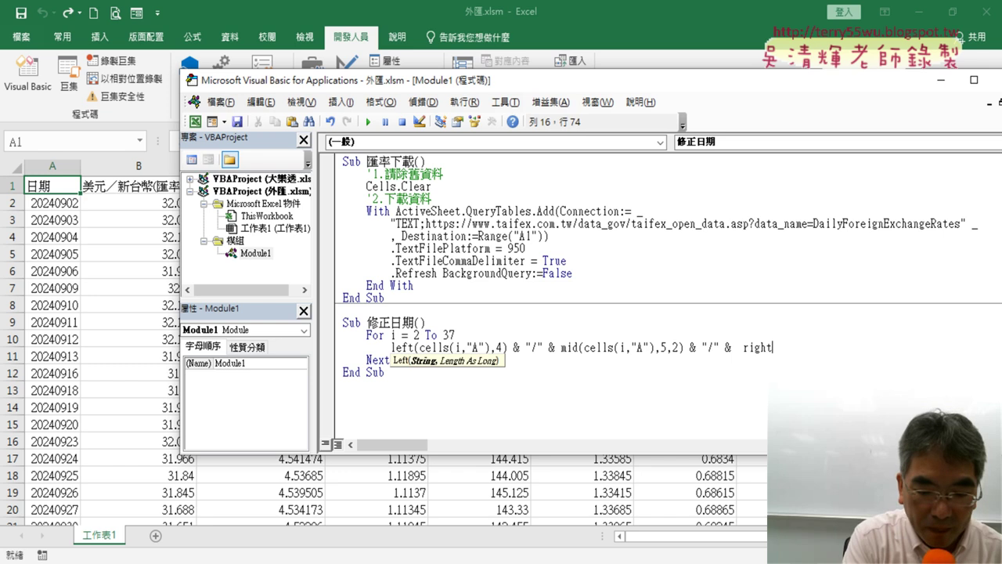
{"action": "type", "text": "("}
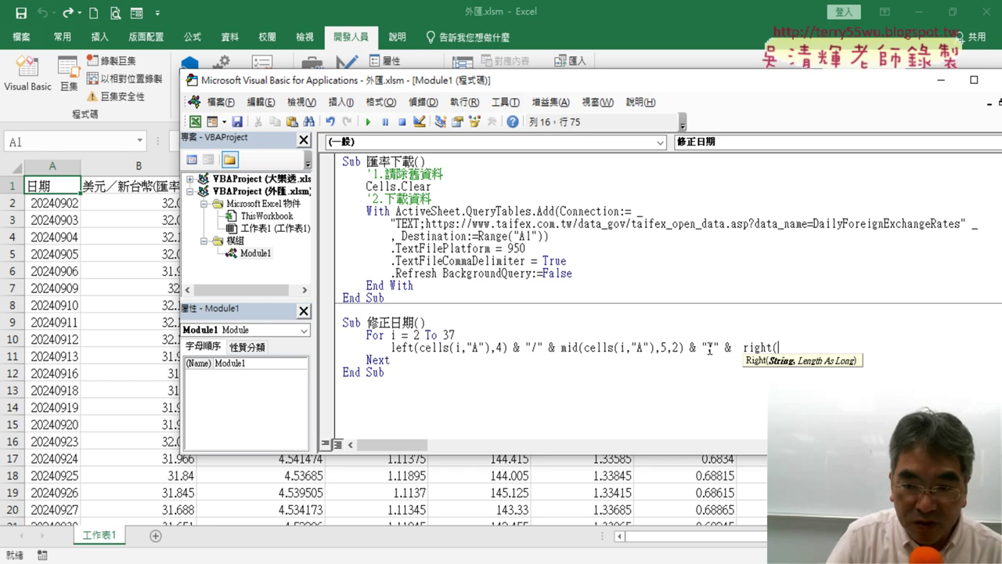
{"action": "left_click_drag", "start_coordinate": [586, 348], "coordinate": [655, 347]}
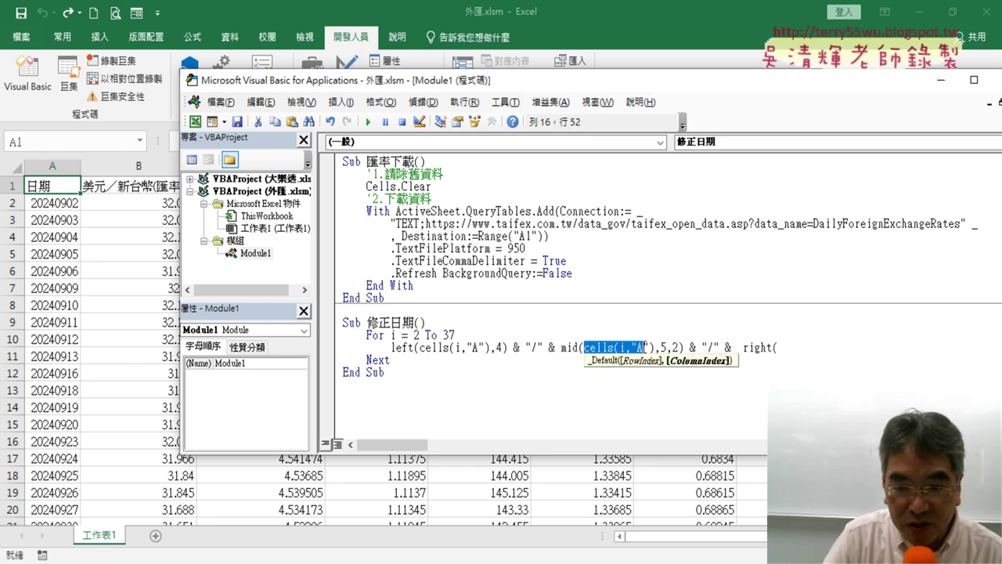
{"action": "left_click", "coordinate": [788, 348]}
{"action": "type", "text": "cells(i,\"A\")"}
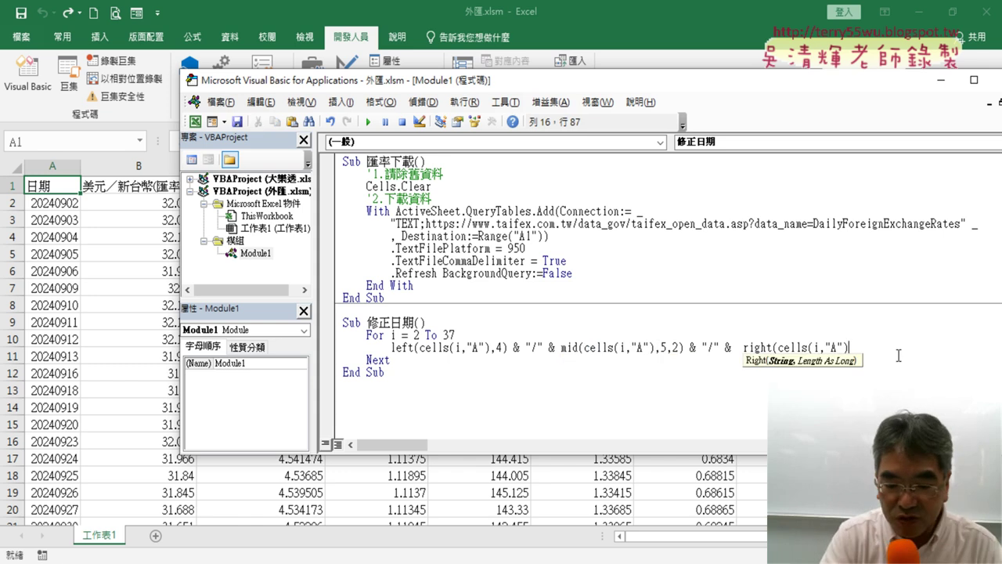
{"action": "type", "text": ",2"}
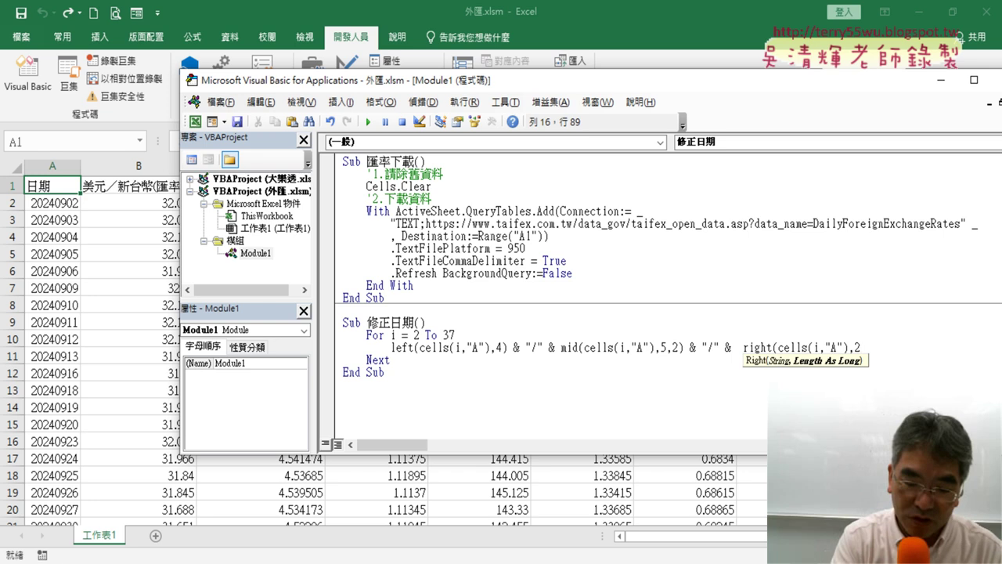
{"action": "type", "text": ")"}
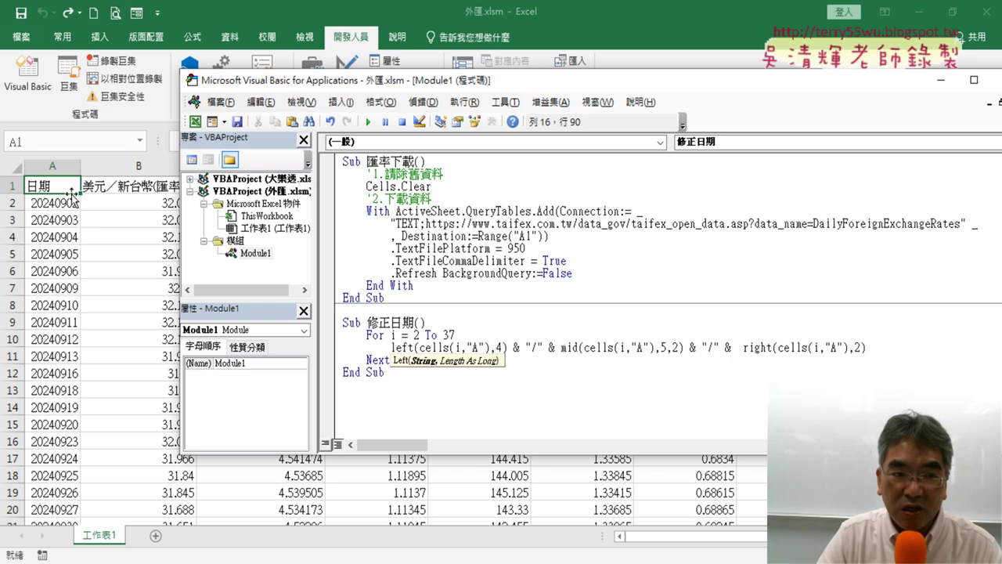
Make the loop line assign cells(i,"A")= the full left/mid/right date expression
{"action": "left_click", "coordinate": [390, 348]}
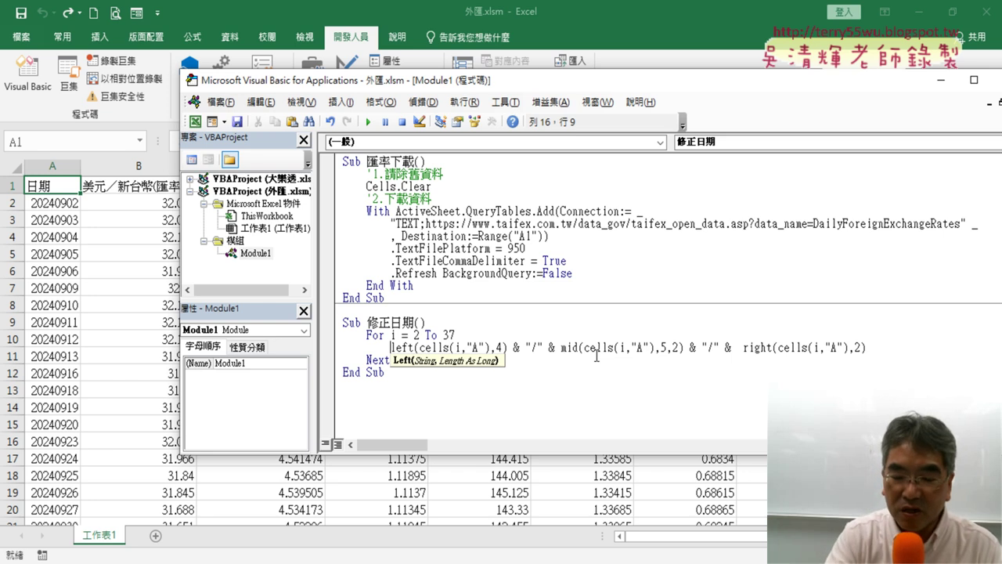
{"action": "type", "text": "="}
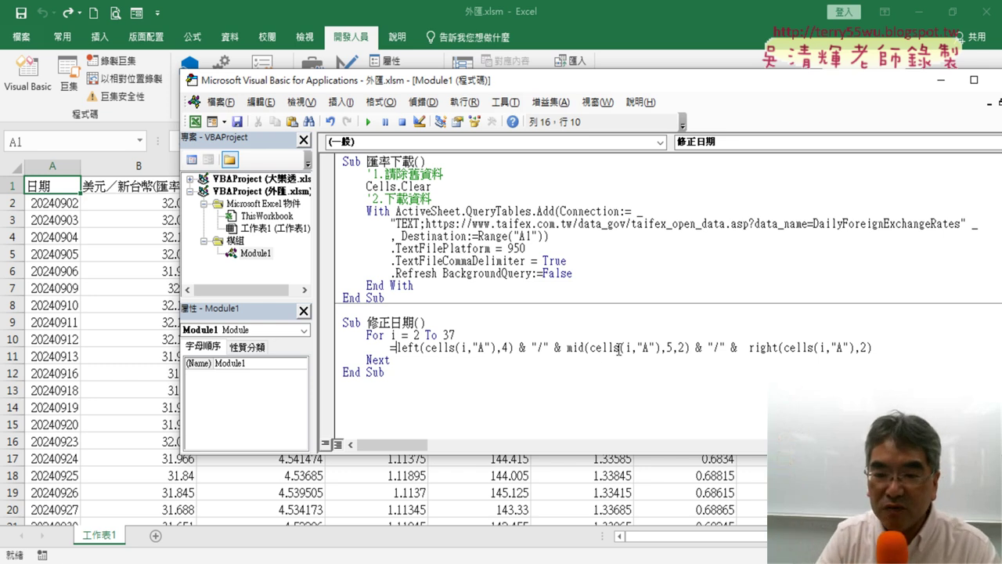
{"action": "mouse_move", "coordinate": [590, 347]}
{"action": "left_mouse_down"}
{"action": "mouse_move", "coordinate": [663, 347]}
{"action": "mouse_move", "coordinate": [390, 352]}
{"action": "left_mouse_up"}
{"action": "type", "text": "="}
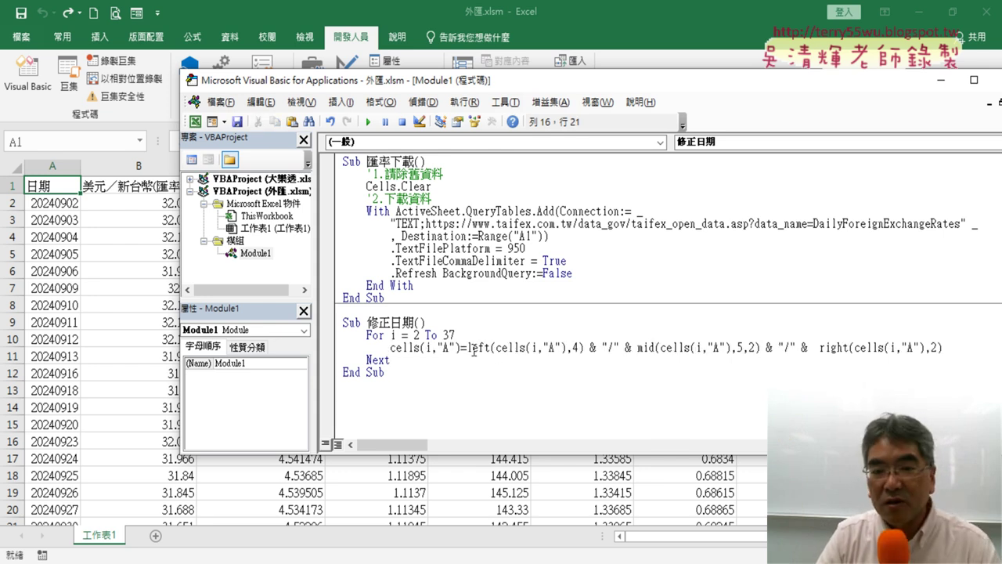
{"action": "left_click_drag", "start_coordinate": [468, 347], "coordinate": [949, 352]}
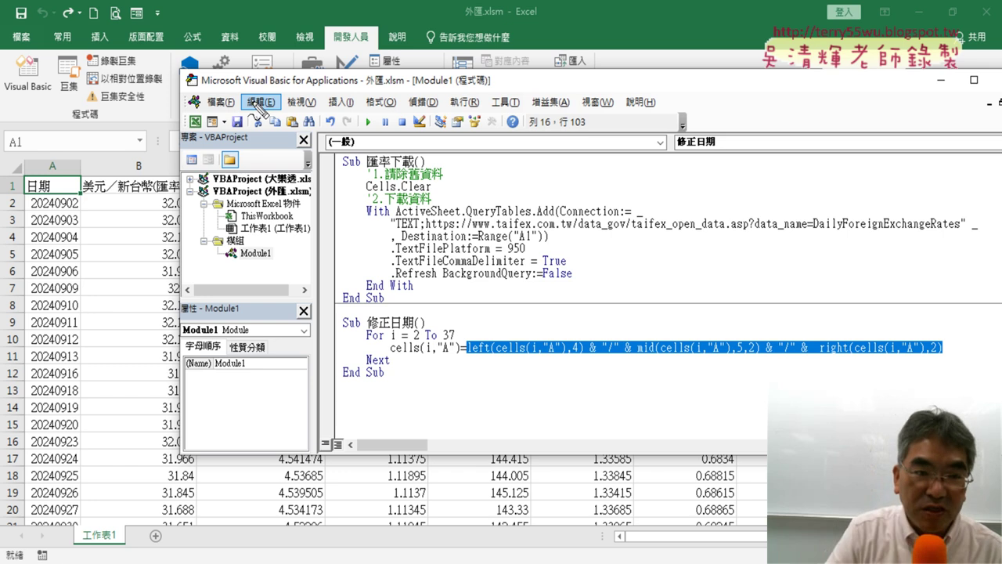
{"action": "mouse_move", "coordinate": [31, 209]}
{"action": "left_mouse_down"}
{"action": "mouse_move", "coordinate": [91, 209]}
{"action": "mouse_move", "coordinate": [540, 336]}
{"action": "mouse_move", "coordinate": [557, 328]}
{"action": "left_mouse_up"}
{"action": "left_click_drag", "start_coordinate": [483, 361], "coordinate": [578, 360]}
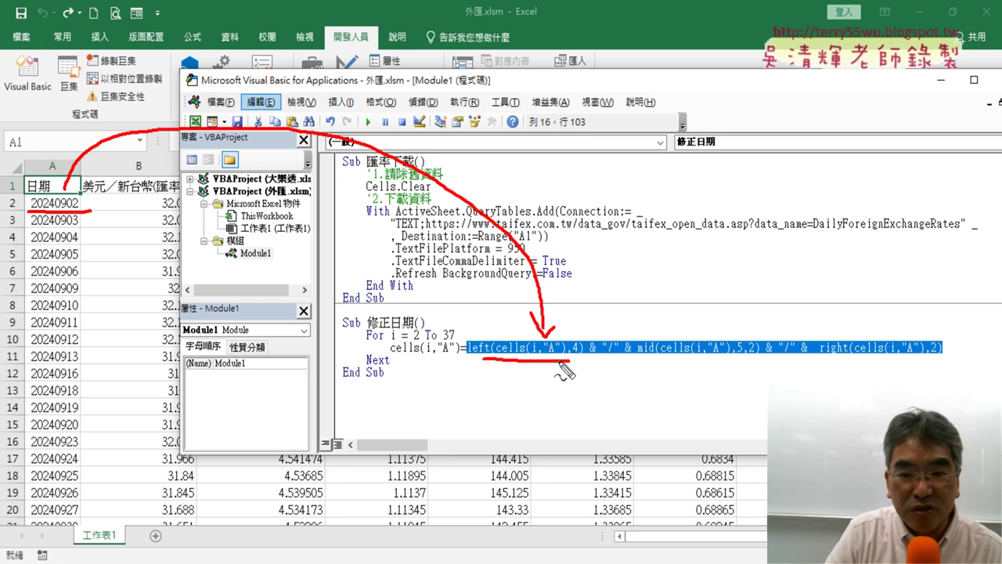
{"action": "left_click_drag", "start_coordinate": [621, 270], "coordinate": [587, 325]}
{"action": "left_click_drag", "start_coordinate": [640, 362], "coordinate": [718, 362]}
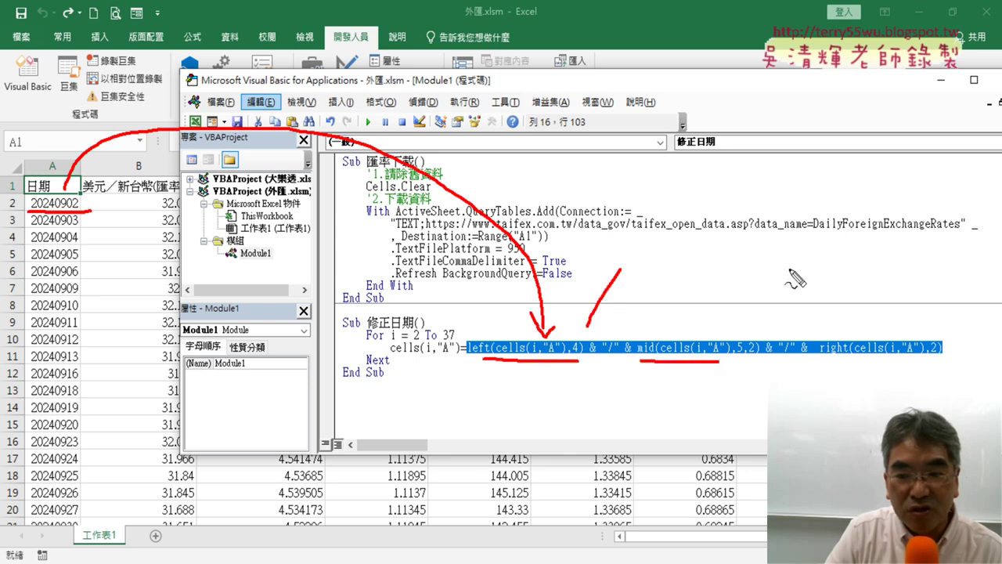
{"action": "left_click_drag", "start_coordinate": [775, 266], "coordinate": [734, 324]}
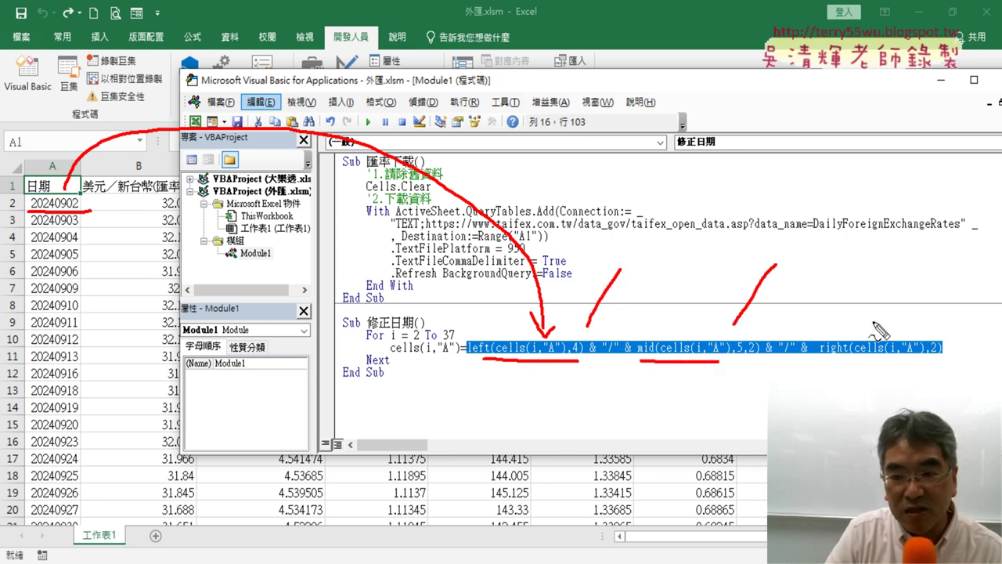
{"action": "mouse_move", "coordinate": [468, 379]}
{"action": "left_mouse_down"}
{"action": "mouse_move", "coordinate": [961, 365]}
{"action": "mouse_move", "coordinate": [689, 321]}
{"action": "mouse_move", "coordinate": [464, 330]}
{"action": "mouse_move", "coordinate": [464, 364]}
{"action": "left_mouse_up"}
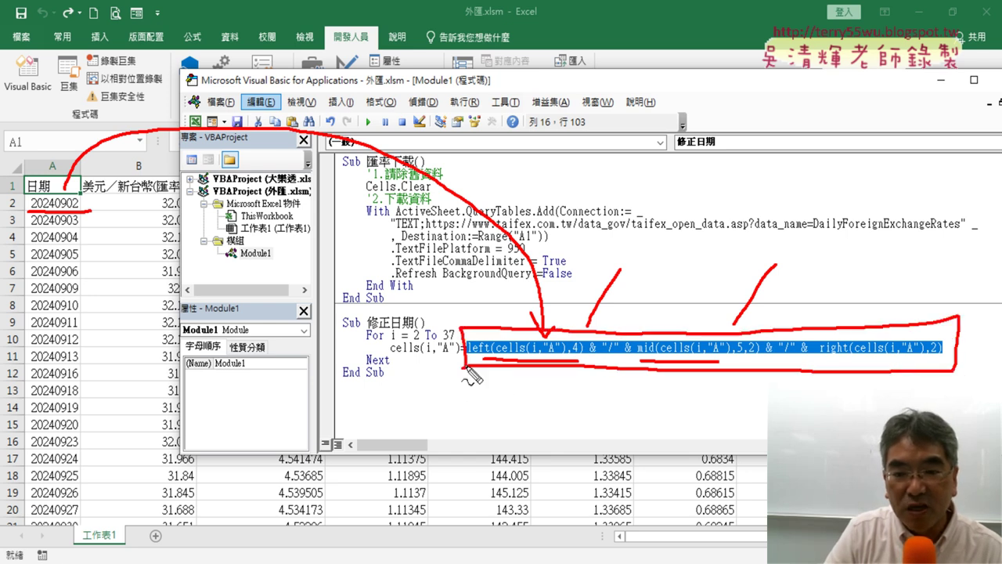
{"action": "mouse_move", "coordinate": [556, 362]}
{"action": "left_mouse_down"}
{"action": "mouse_move", "coordinate": [552, 399]}
{"action": "mouse_move", "coordinate": [458, 413]}
{"action": "mouse_move", "coordinate": [442, 372]}
{"action": "mouse_move", "coordinate": [78, 209]}
{"action": "mouse_move", "coordinate": [106, 227]}
{"action": "left_mouse_up"}
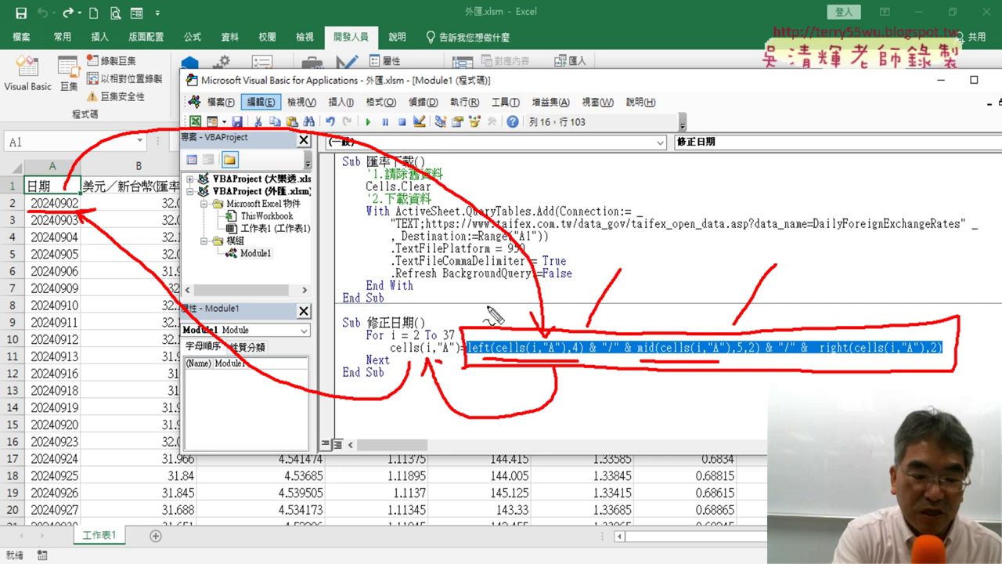
{"action": "key", "text": "Escape"}
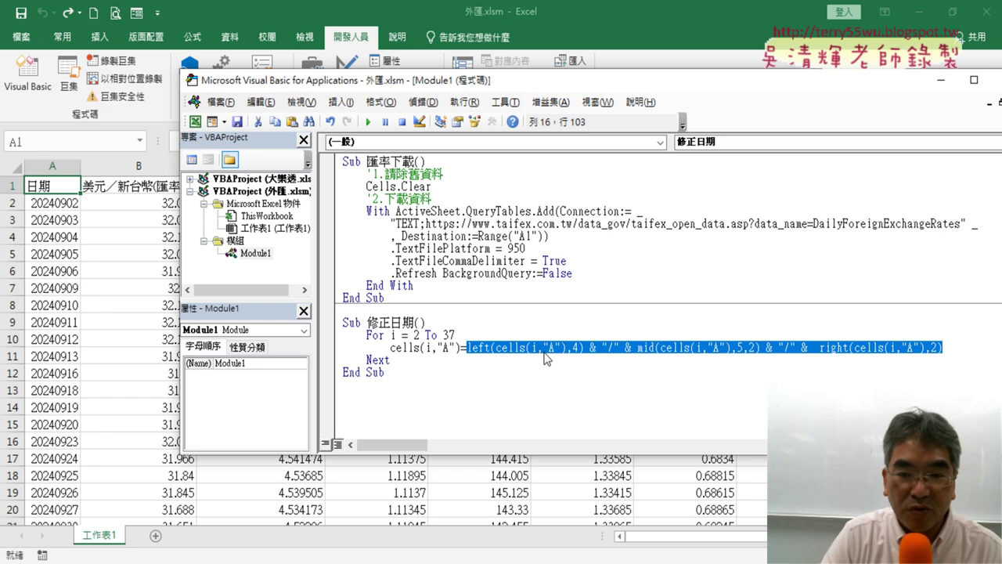
{"action": "left_click", "coordinate": [545, 353]}
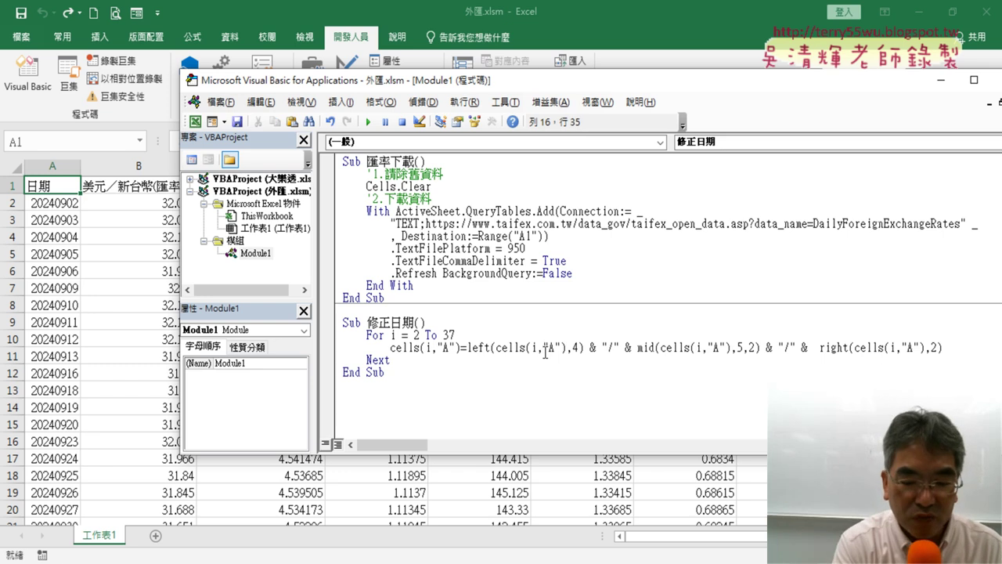
Step with F8 through the first loop pass, turning A2 into 2024/9/2
{"action": "key", "text": "F8"}
{"action": "key", "text": "F8"}
{"action": "key", "text": "F8"}
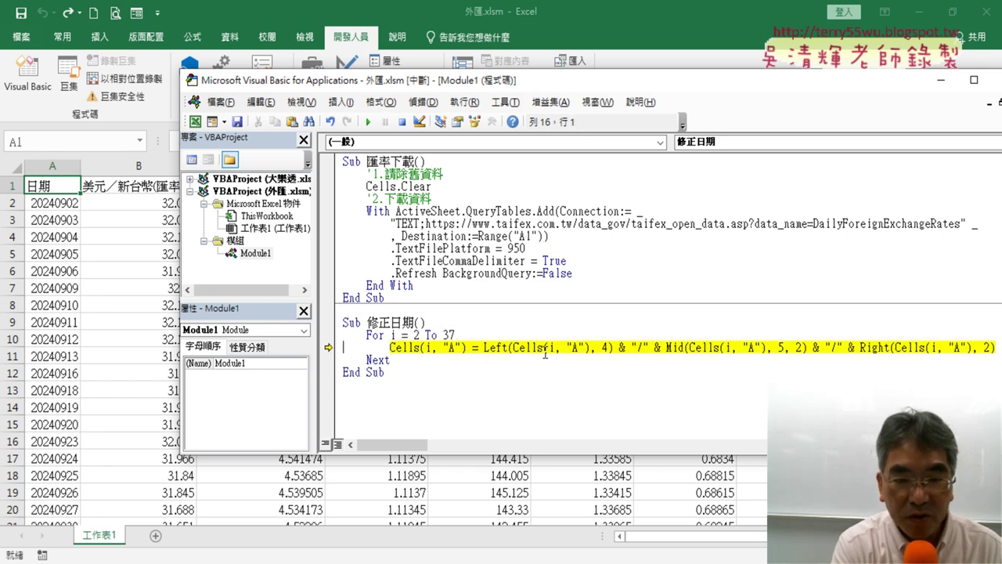
{"action": "mouse_move", "coordinate": [397, 335]}
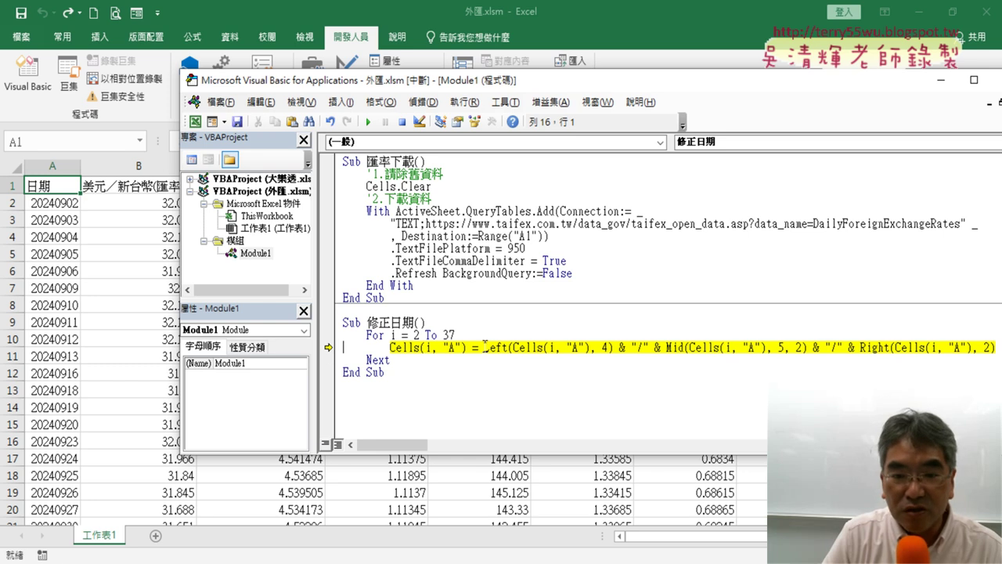
{"action": "left_click_drag", "start_coordinate": [484, 347], "coordinate": [978, 347]}
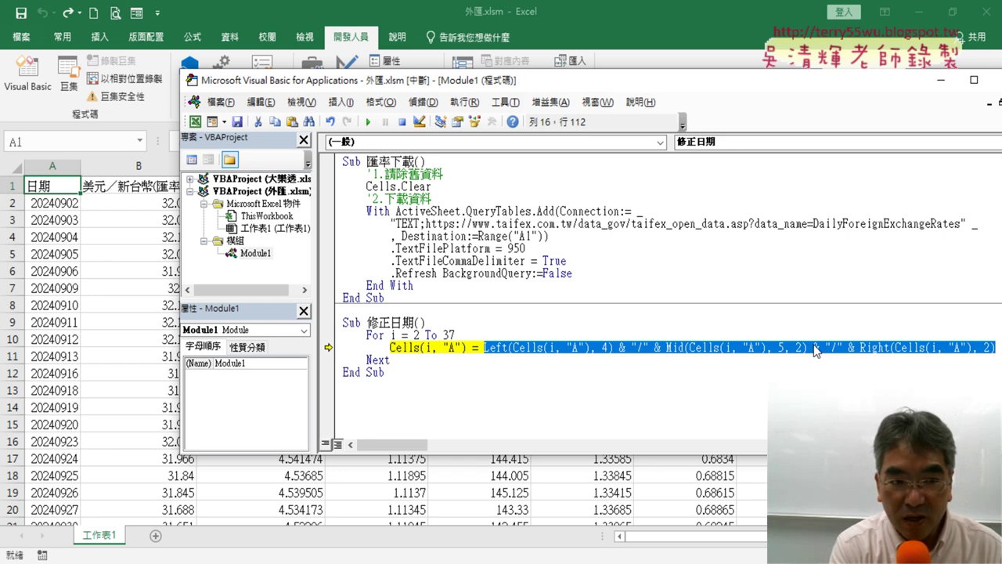
{"action": "key", "text": "F8"}
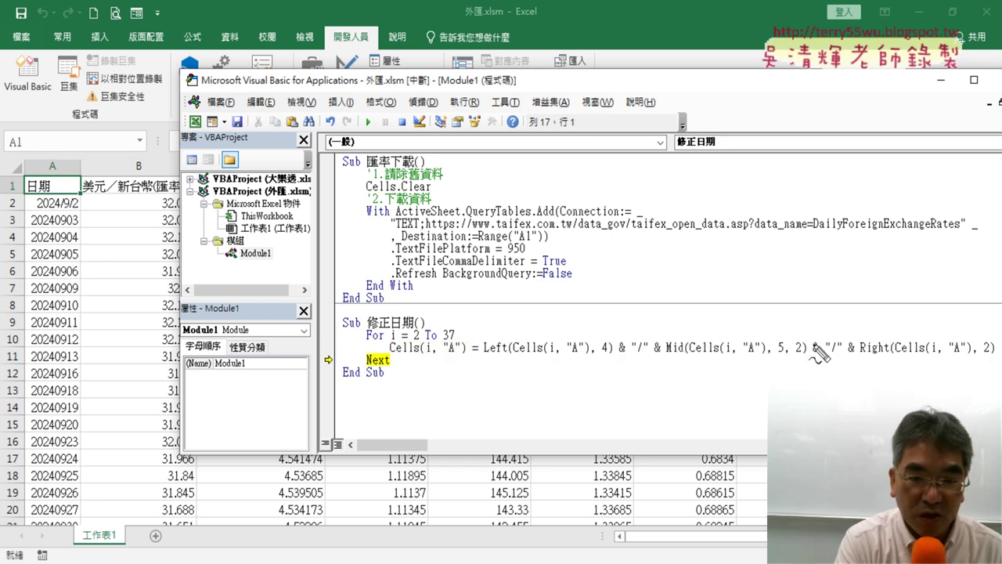
{"action": "mouse_move", "coordinate": [497, 361]}
{"action": "left_mouse_down"}
{"action": "mouse_move", "coordinate": [110, 199]}
{"action": "mouse_move", "coordinate": [76, 210]}
{"action": "left_mouse_up"}
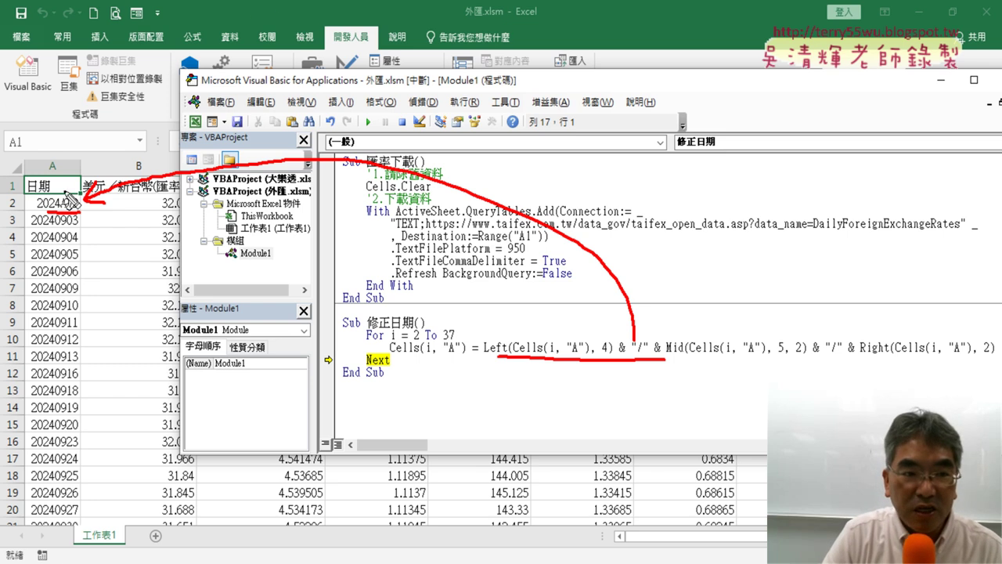
{"action": "left_click_drag", "start_coordinate": [88, 200], "coordinate": [71, 210]}
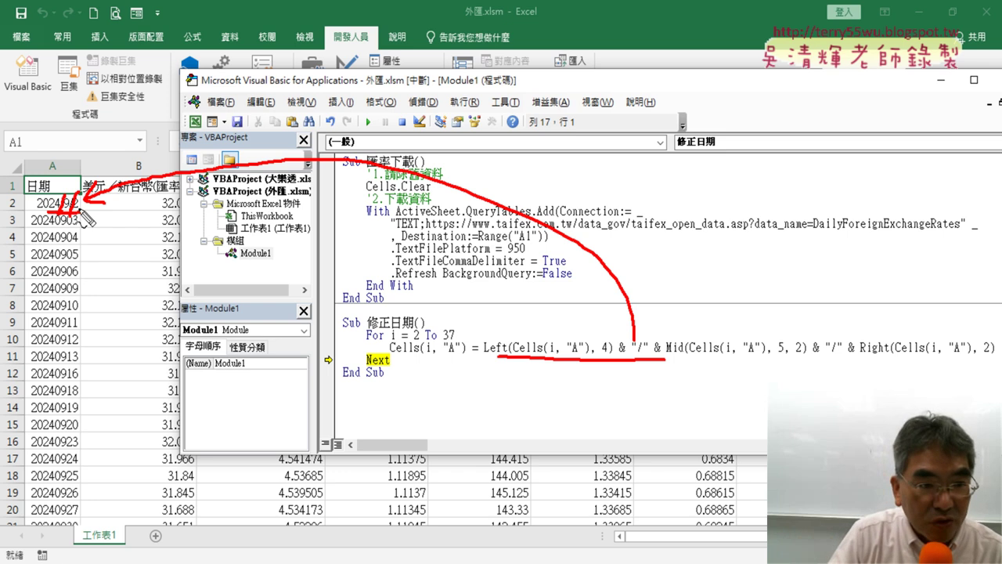
{"action": "key", "text": "Escape"}
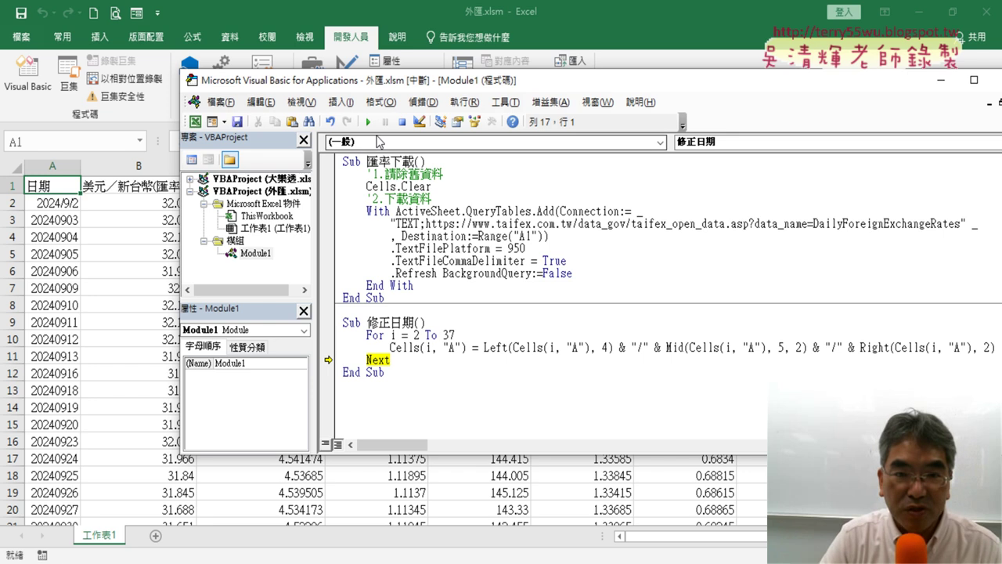
Continue the macro to convert all dates through row 37 (2024/10/25) and autofit column A
{"action": "left_click", "coordinate": [368, 122]}
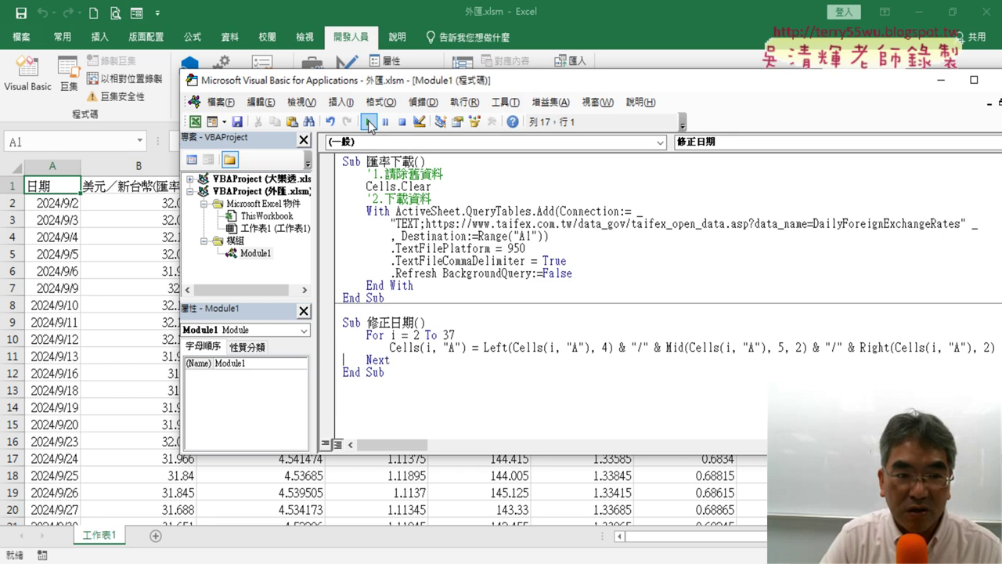
{"action": "left_click", "coordinate": [62, 205]}
{"action": "scroll", "coordinate": [54, 227], "scroll_direction": "down", "scroll_amount": 3}
{"action": "scroll", "coordinate": [53, 235], "scroll_direction": "down", "scroll_amount": 2}
{"action": "scroll", "coordinate": [53, 241], "scroll_direction": "down", "scroll_amount": 2}
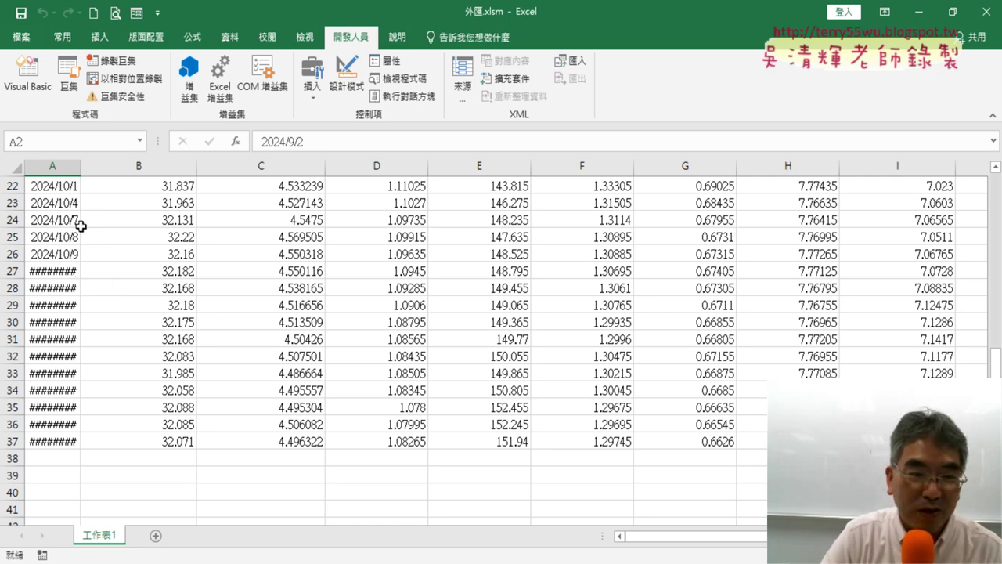
{"action": "left_click", "coordinate": [79, 169]}
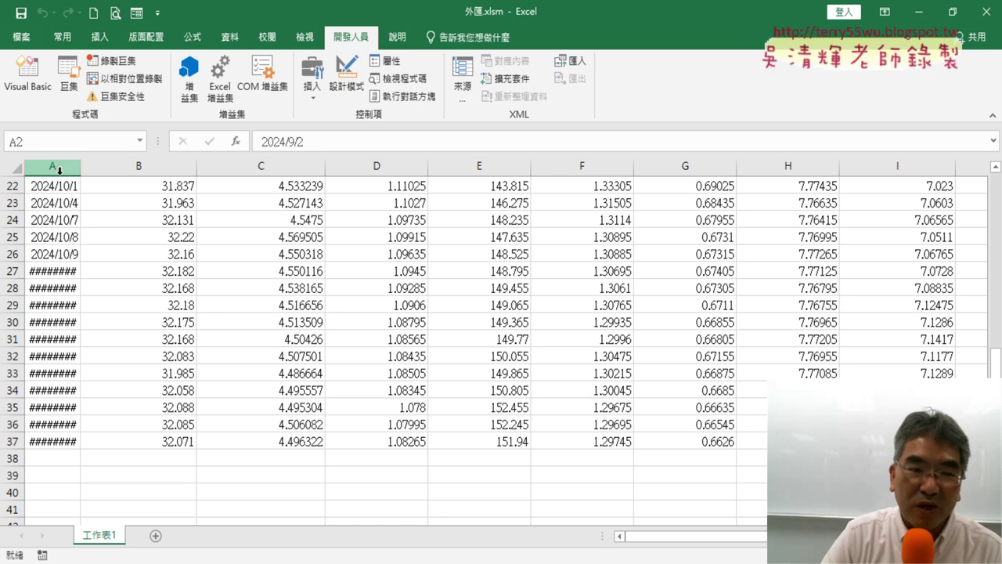
{"action": "left_click", "coordinate": [78, 169]}
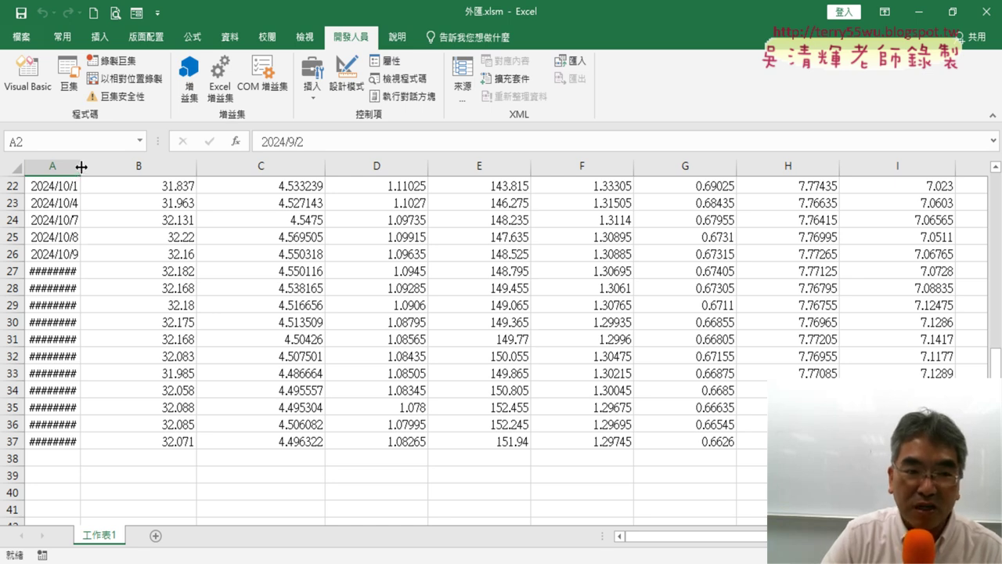
{"action": "double_click", "coordinate": [81, 167]}
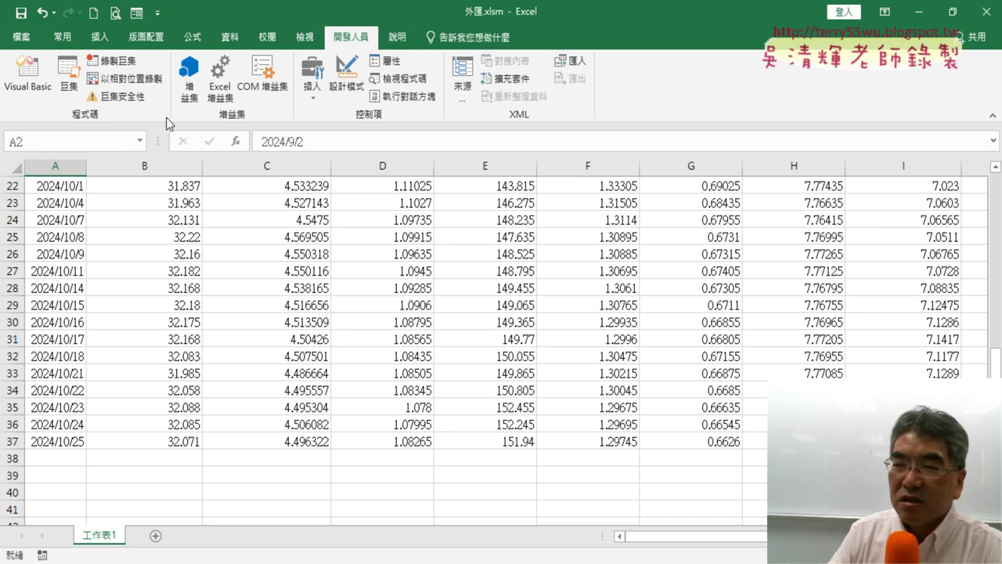
Run 匯率下載 again so column A reloads raw dates like 20241001
{"action": "left_click", "coordinate": [26, 71]}
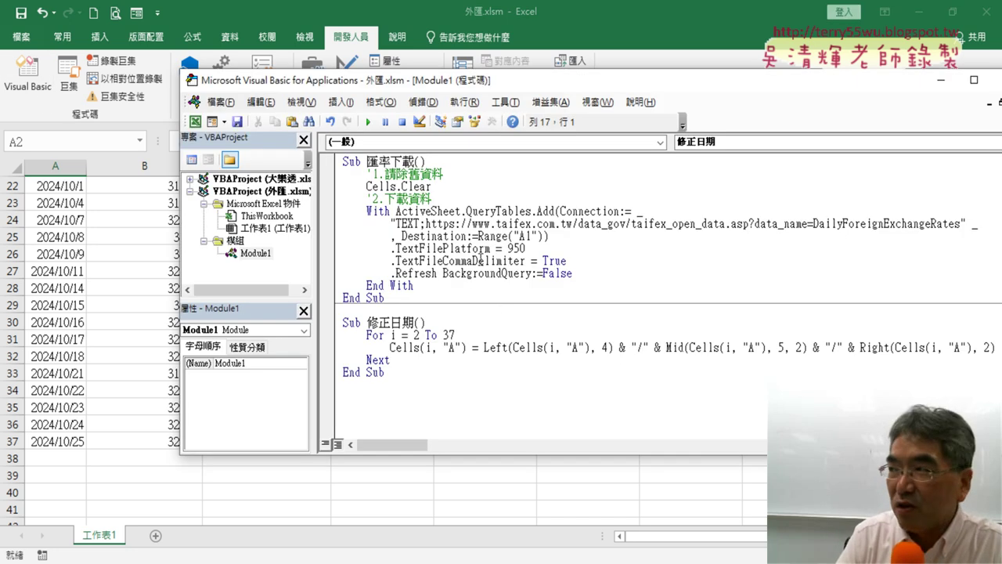
{"action": "left_click", "coordinate": [474, 261]}
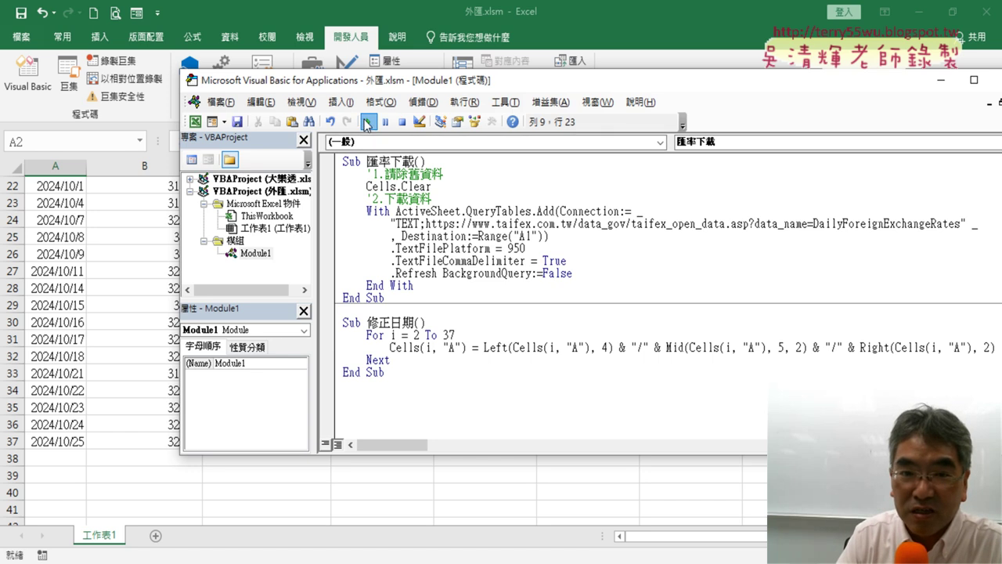
{"action": "left_click", "coordinate": [367, 122]}
{"action": "left_click", "coordinate": [429, 335]}
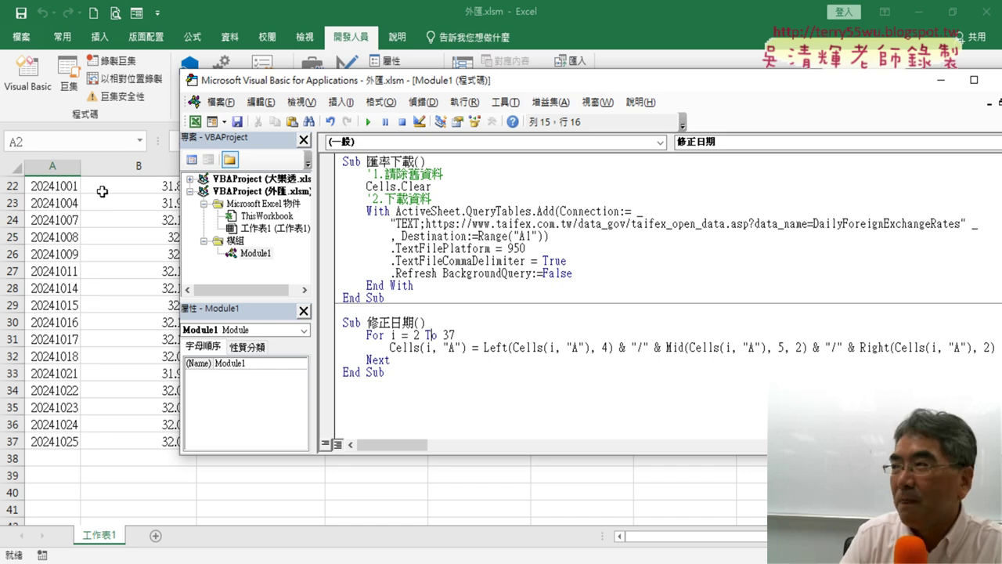
Add columns("A").autofit on a new line after Next in 修正日期
{"action": "key", "text": "Return"}
{"action": "type", "text": "colu"}
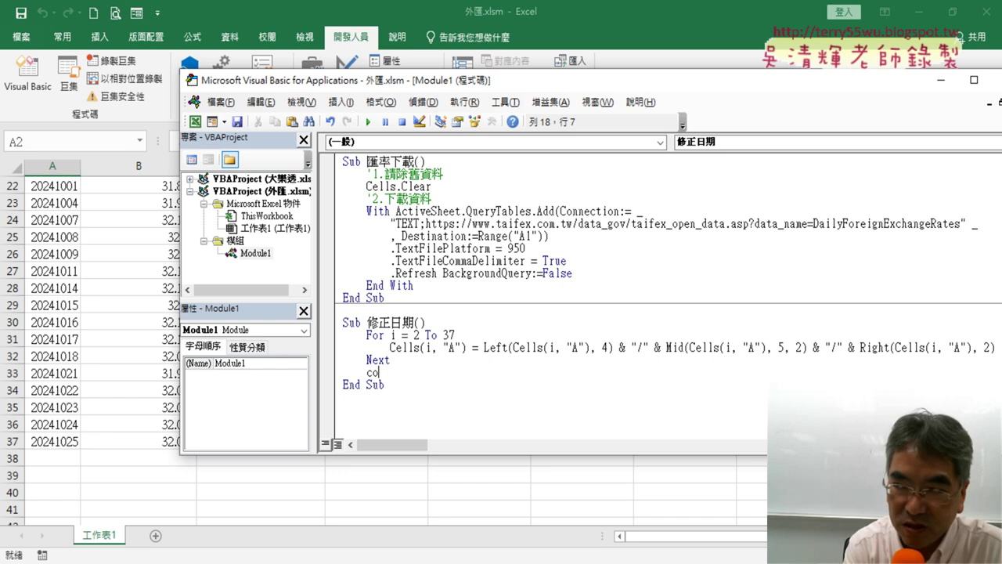
{"action": "type", "text": "mns"}
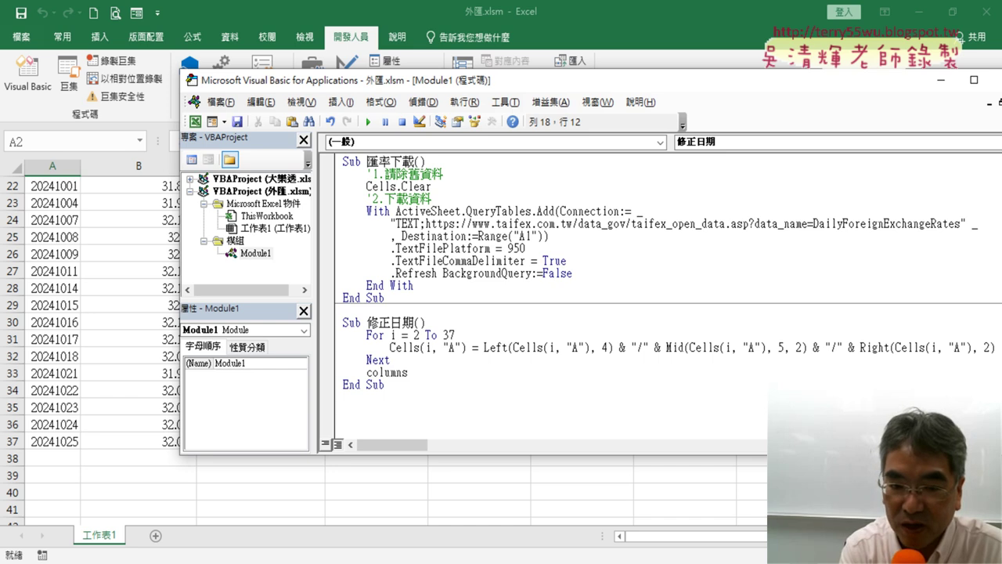
{"action": "type", "text": "(\"A"}
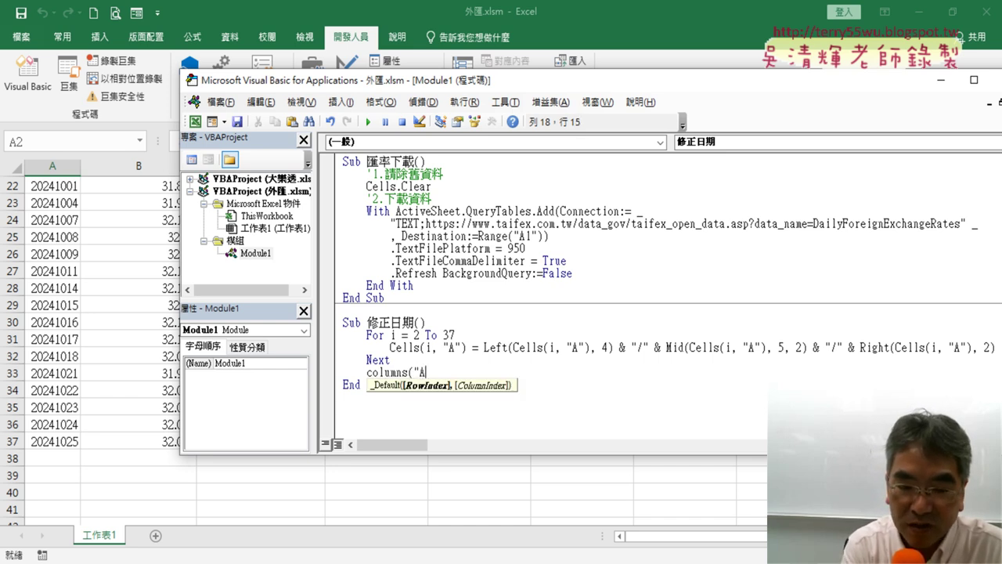
{"action": "type", "text": "\")"}
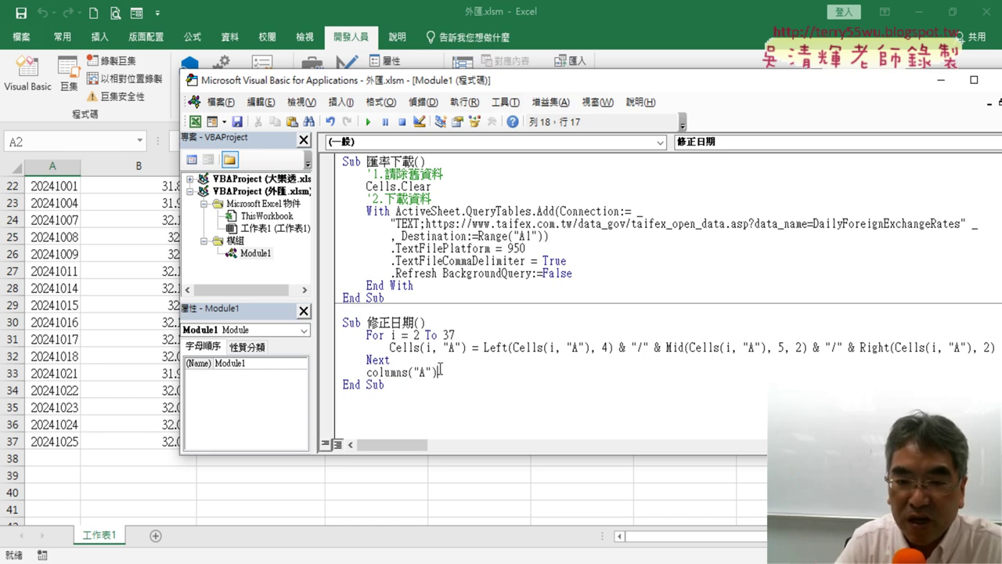
{"action": "left_click_drag", "start_coordinate": [430, 368], "coordinate": [421, 372]}
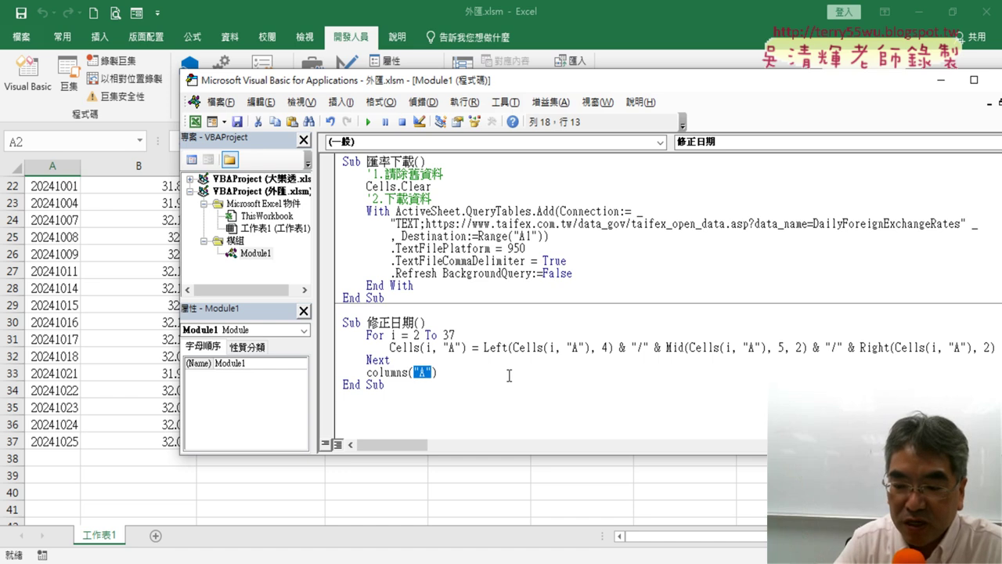
{"action": "type", "text": "1"}
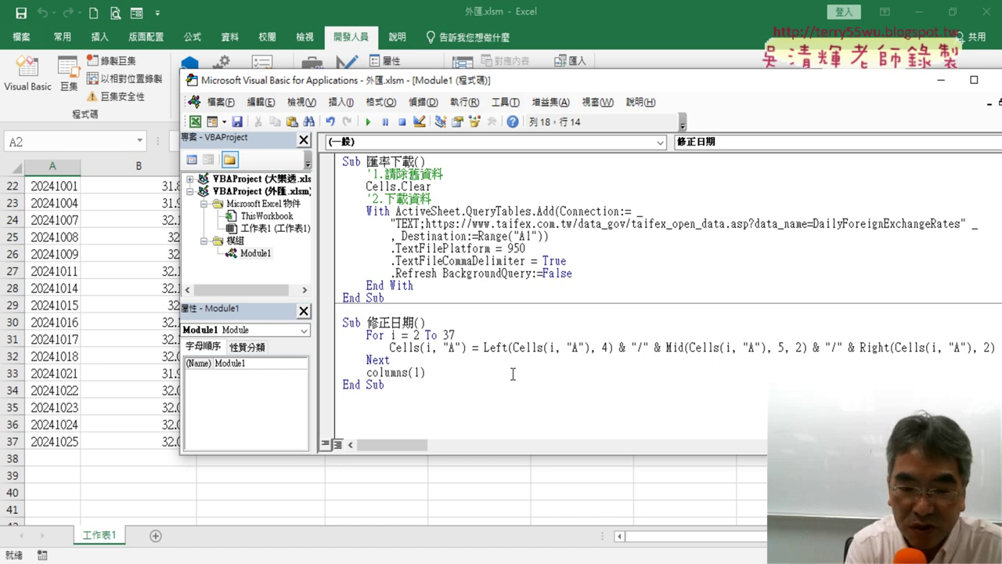
{"action": "key", "text": "ctrl+z"}
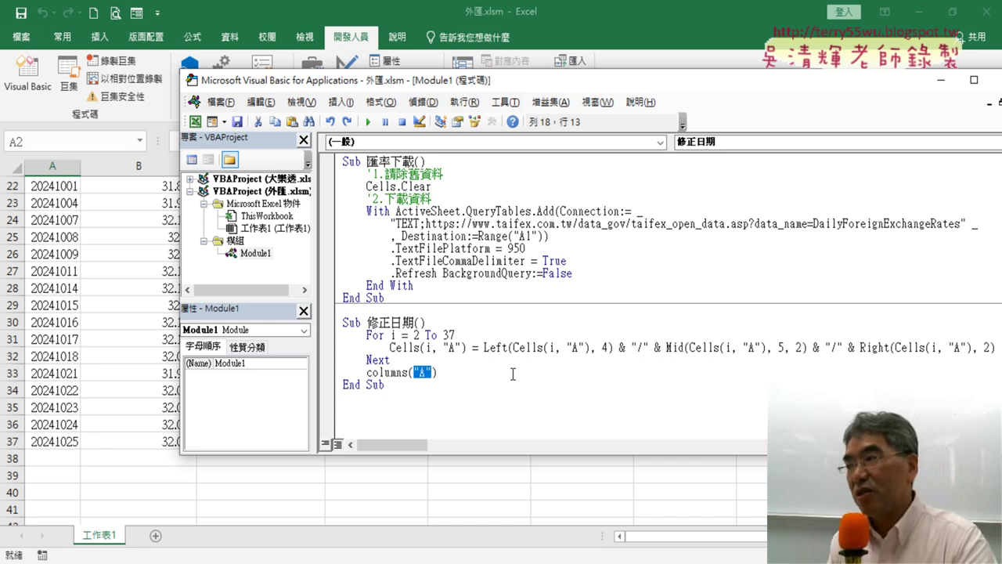
{"action": "left_click", "coordinate": [554, 374]}
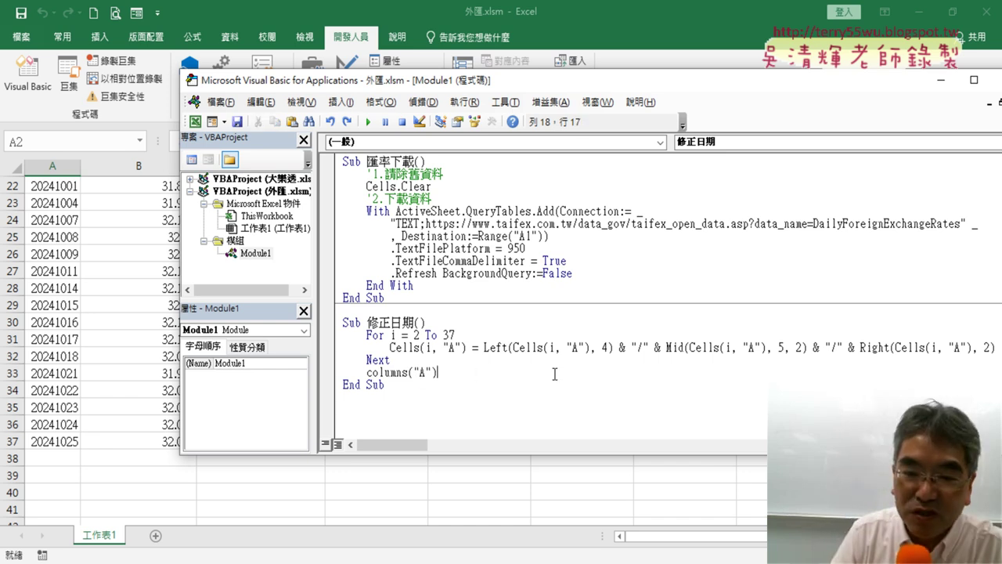
{"action": "type", "text": ".au"}
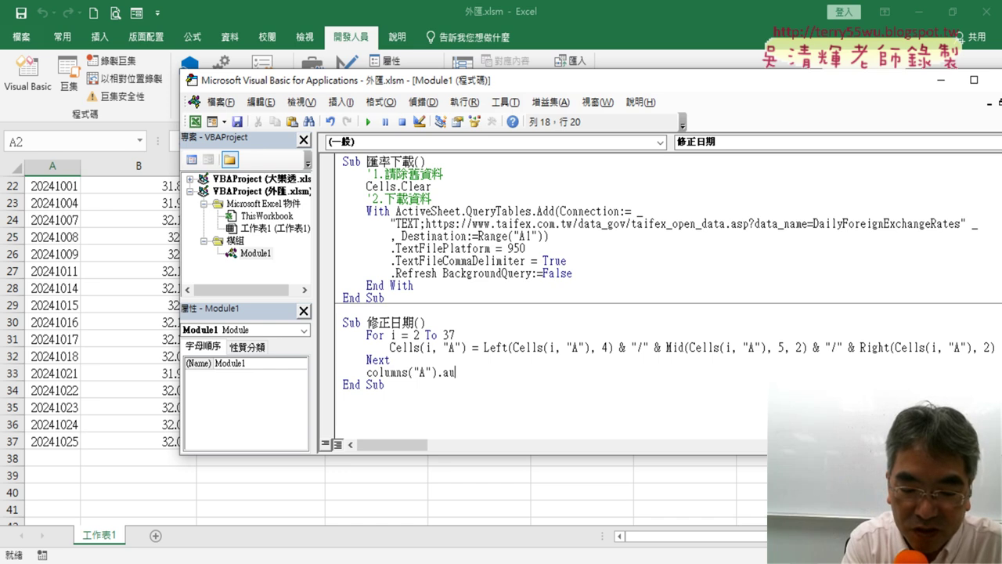
{"action": "type", "text": "tofi"}
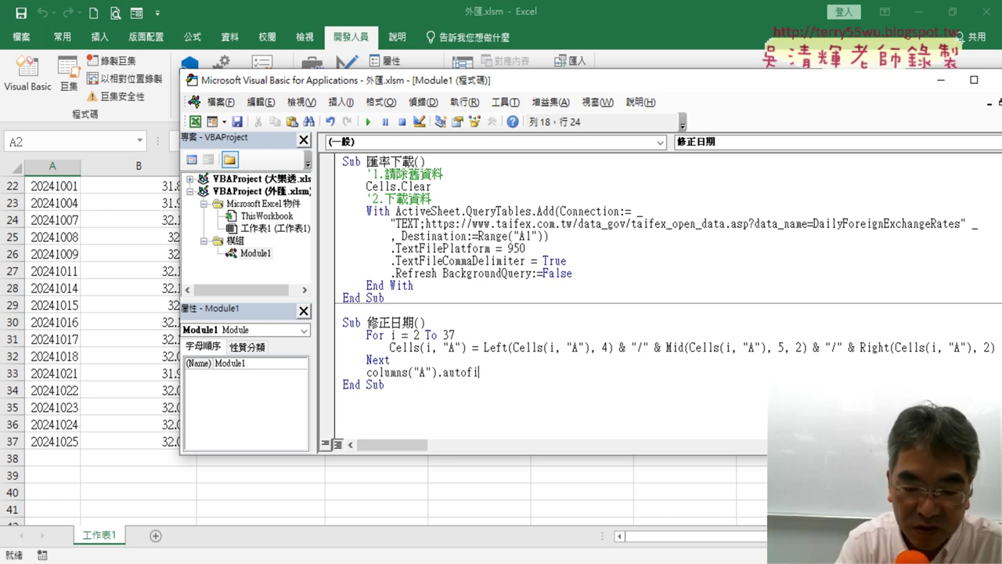
{"action": "type", "text": "t"}
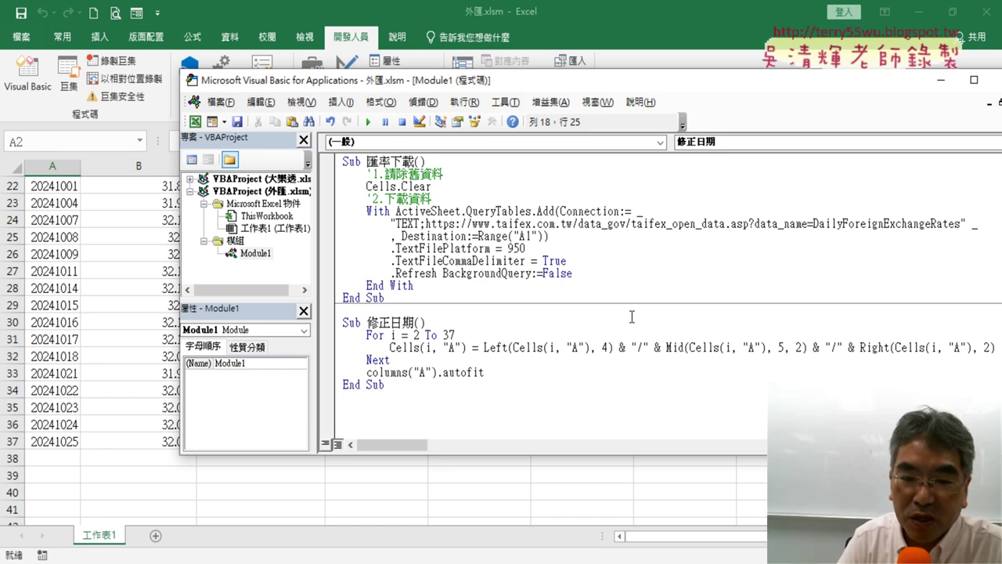
{"action": "left_click_drag", "start_coordinate": [487, 372], "coordinate": [438, 373]}
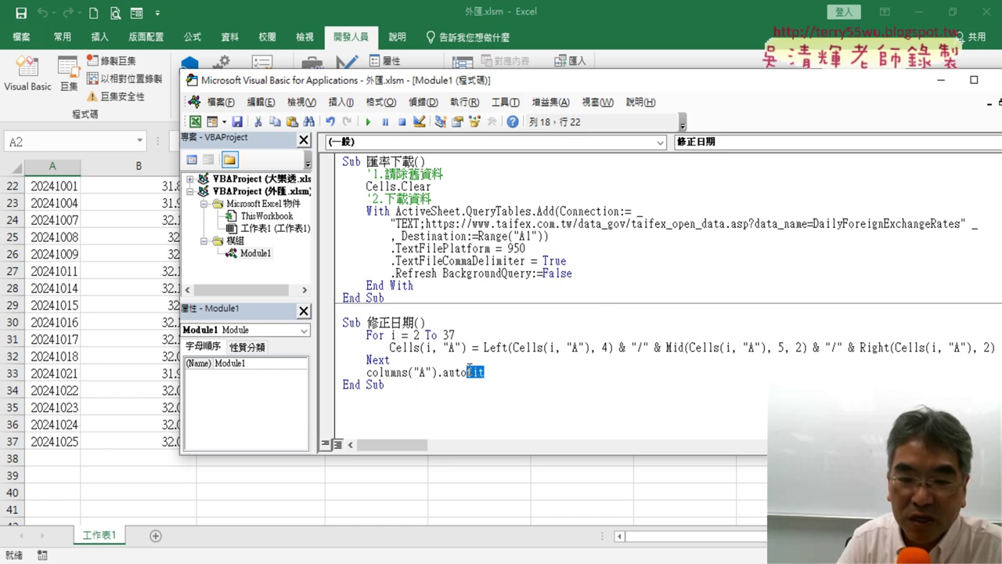
Leave the line and check the auto-cased Columns("A").AutoFit, then select the whole line
{"action": "left_click", "coordinate": [623, 336]}
{"action": "left_click_drag", "start_coordinate": [487, 374], "coordinate": [443, 374]}
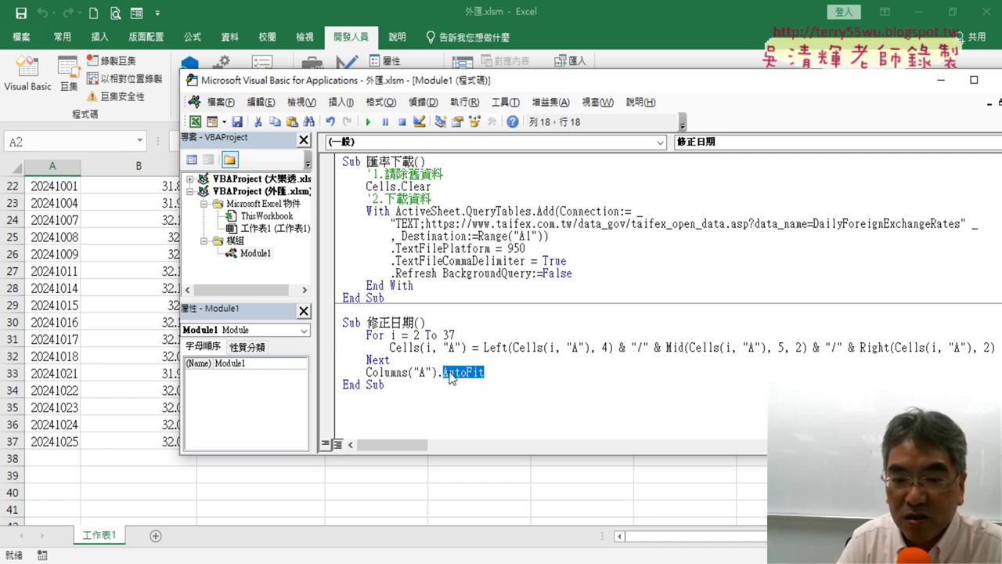
{"action": "left_click", "coordinate": [372, 374]}
{"action": "left_click_drag", "start_coordinate": [370, 373], "coordinate": [487, 376]}
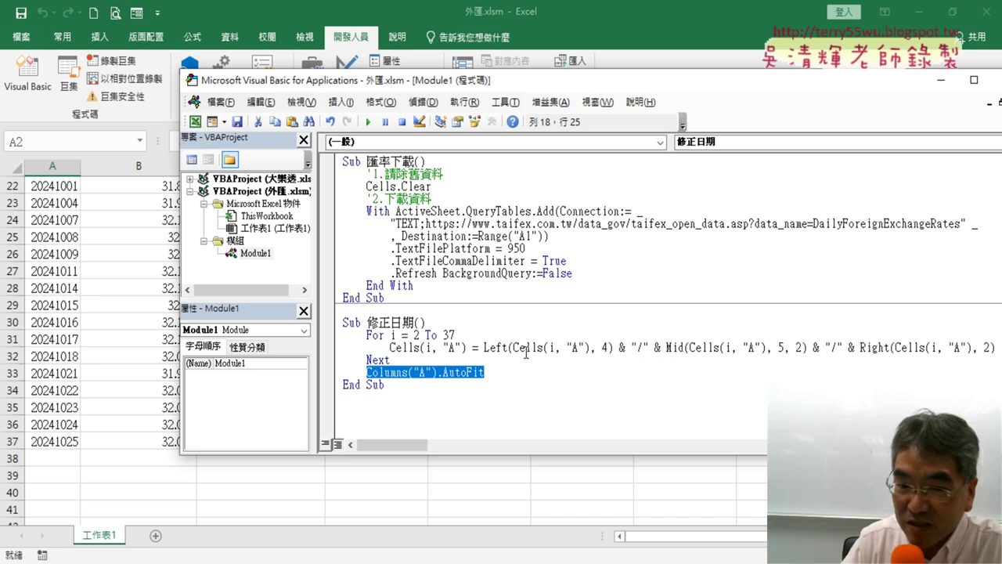
Retype the line in lowercase as columns("a").autofir so VBA recases it
{"action": "left_click", "coordinate": [373, 372]}
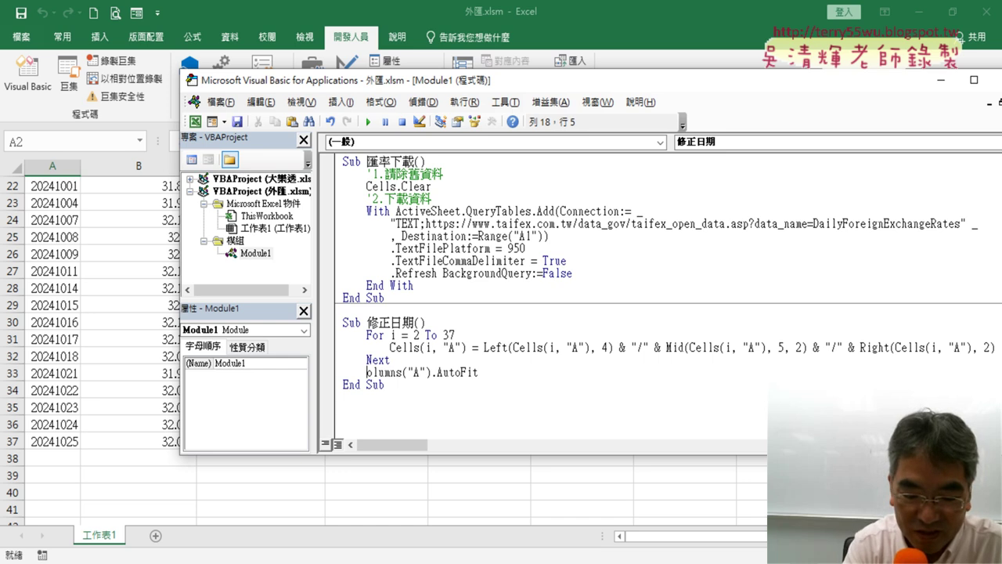
{"action": "key", "text": "BackSpace"}
{"action": "type", "text": "c"}
{"action": "key", "text": "Right"}
{"action": "key", "text": "Right"}
{"action": "key", "text": "Right"}
{"action": "key", "text": "Right"}
{"action": "key", "text": "Right"}
{"action": "key", "text": "Right"}
{"action": "key", "text": "Right"}
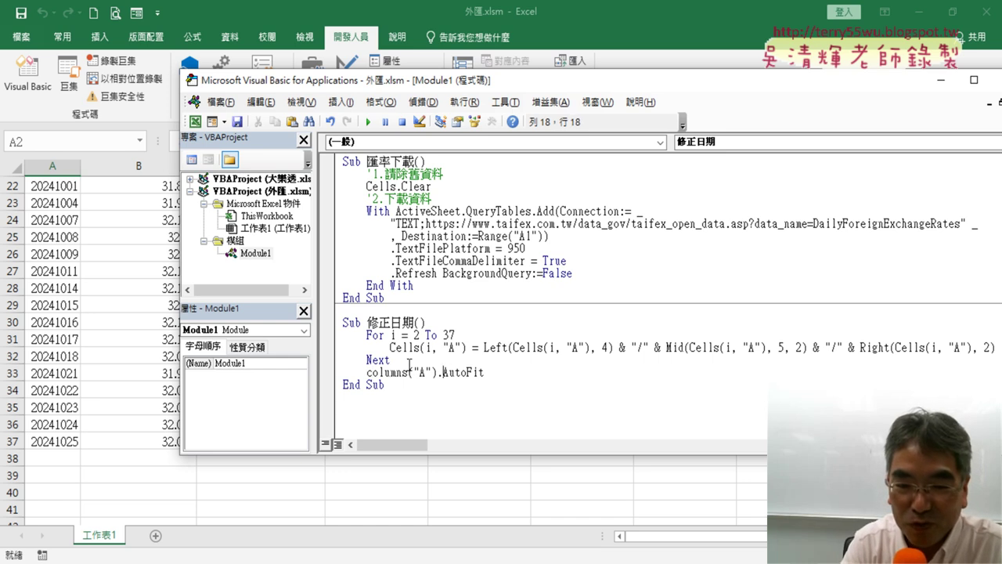
{"action": "key", "text": "Delete"}
{"action": "type", "text": "a"}
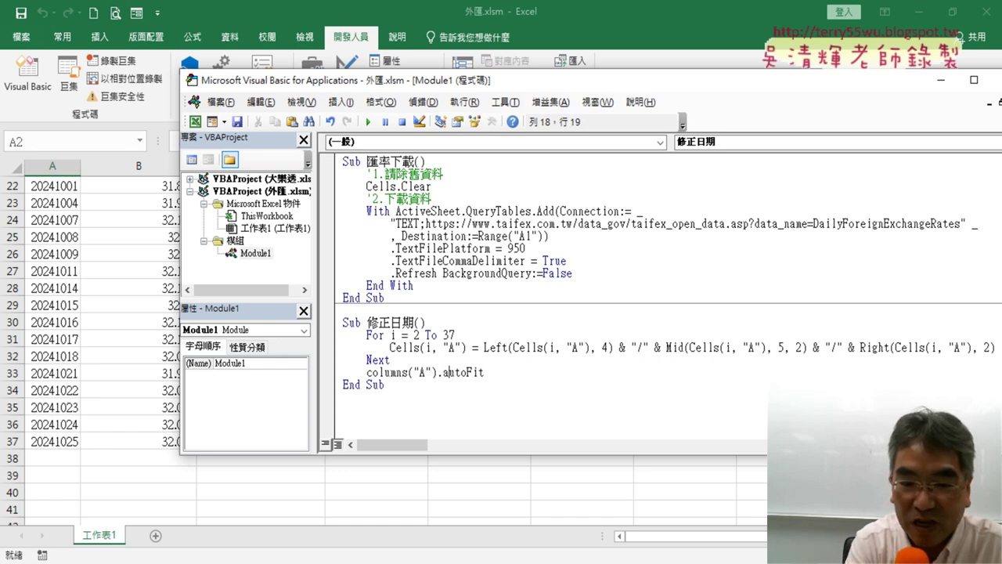
{"action": "key", "text": "Delete"}
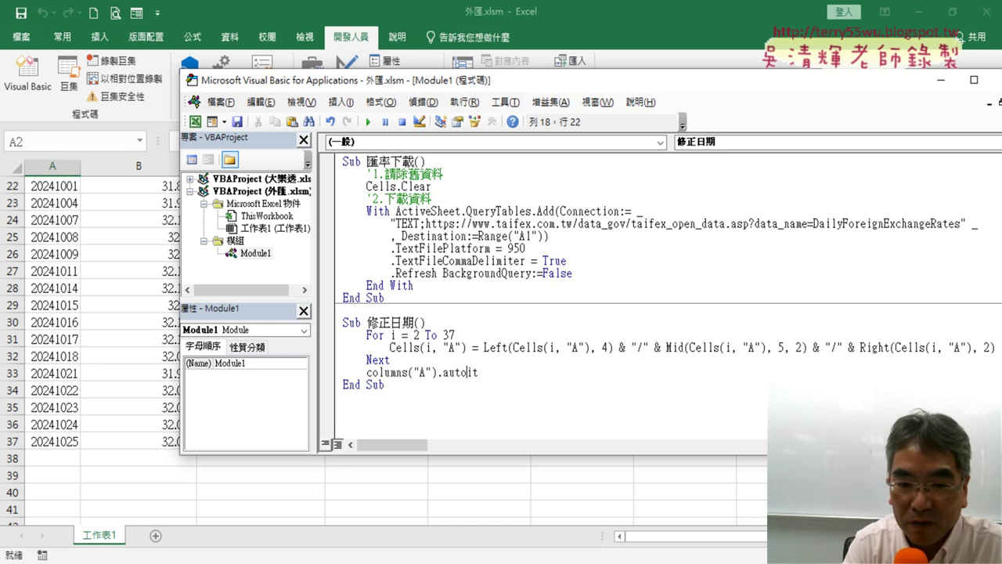
{"action": "type", "text": "f"}
{"action": "key", "text": "End"}
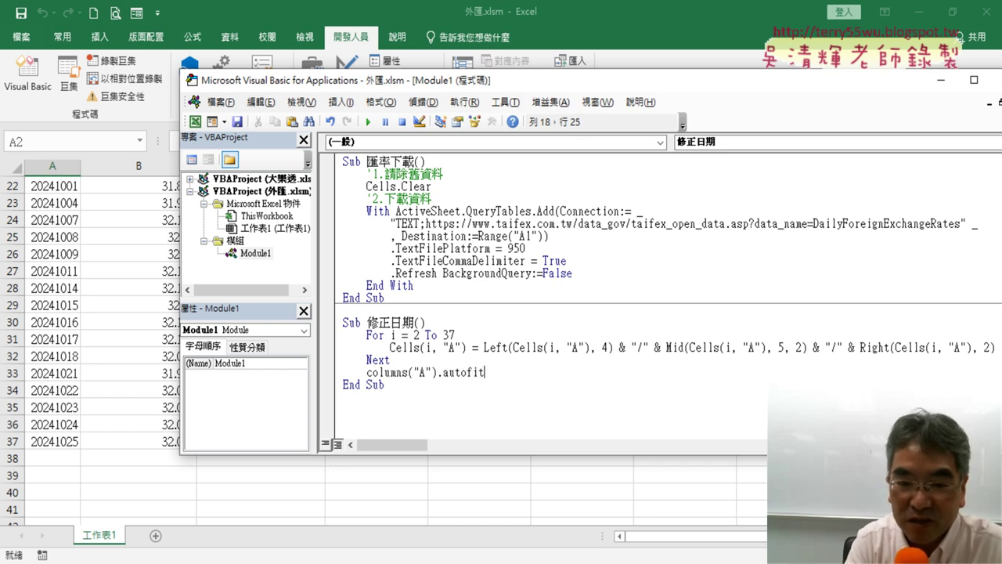
{"action": "type", "text": "r"}
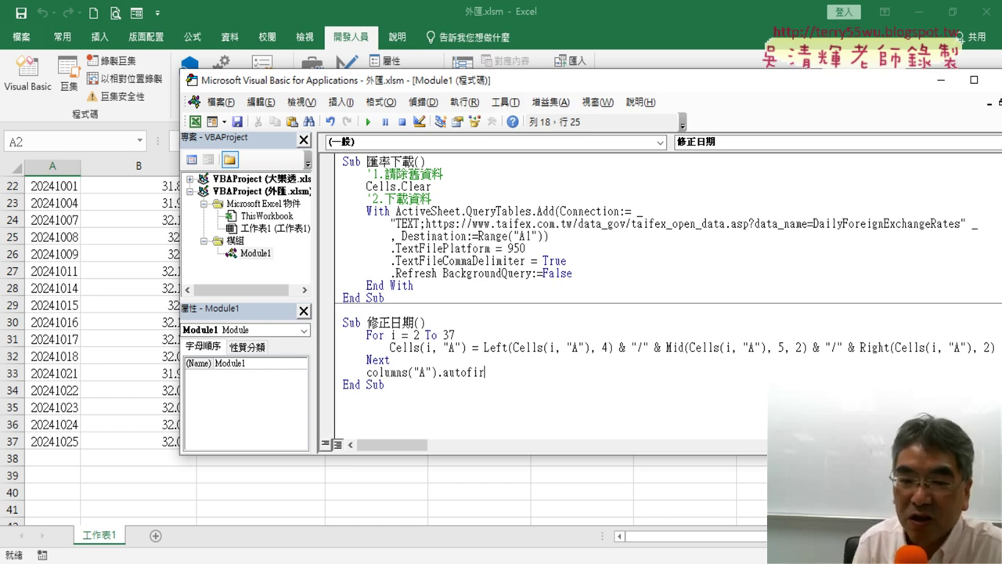
{"action": "left_click", "coordinate": [475, 347]}
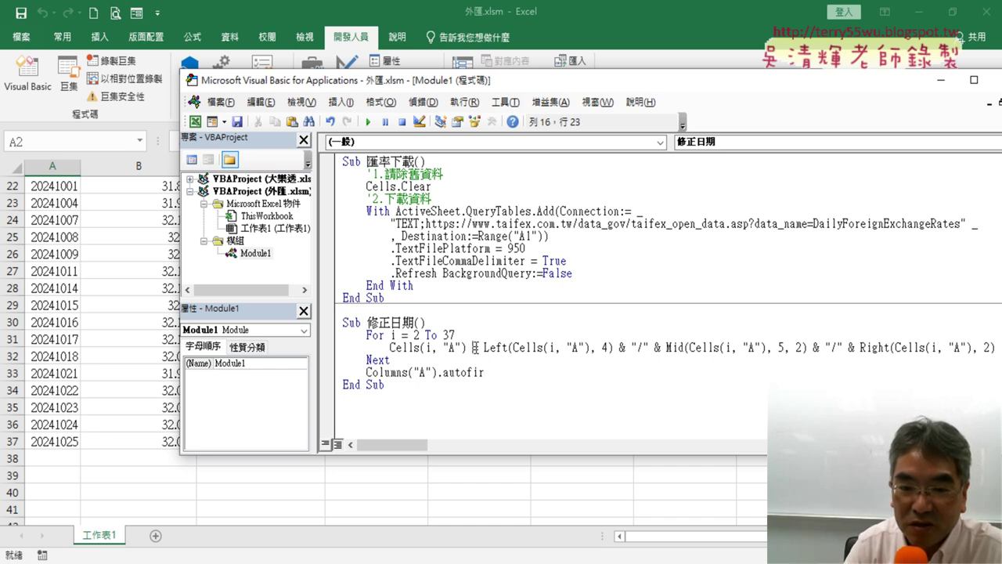
Fix the autofir typo to autofit so VBA capitalizes it as AutoFit
{"action": "left_click_drag", "start_coordinate": [373, 373], "coordinate": [367, 373]}
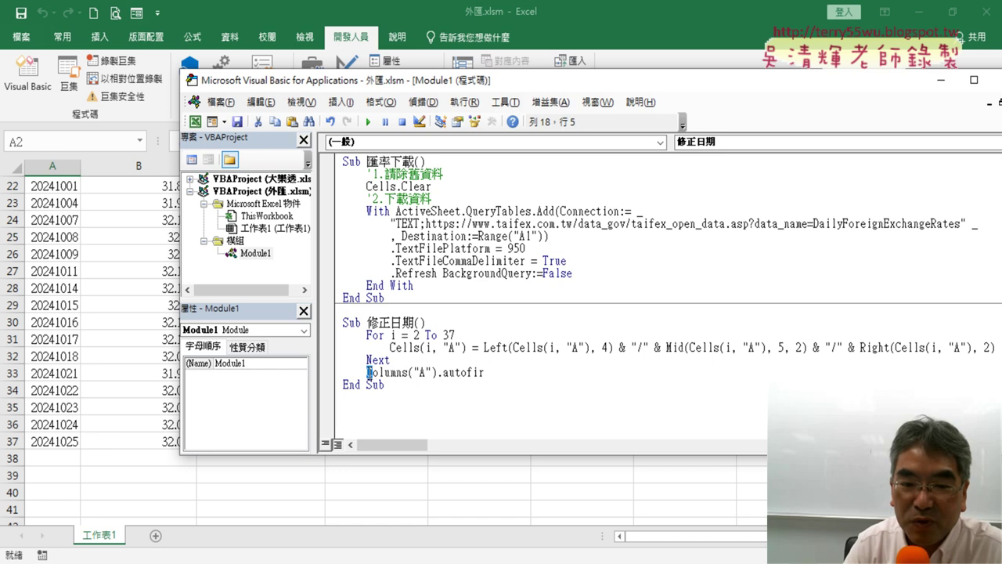
{"action": "left_click_drag", "start_coordinate": [487, 373], "coordinate": [444, 372]}
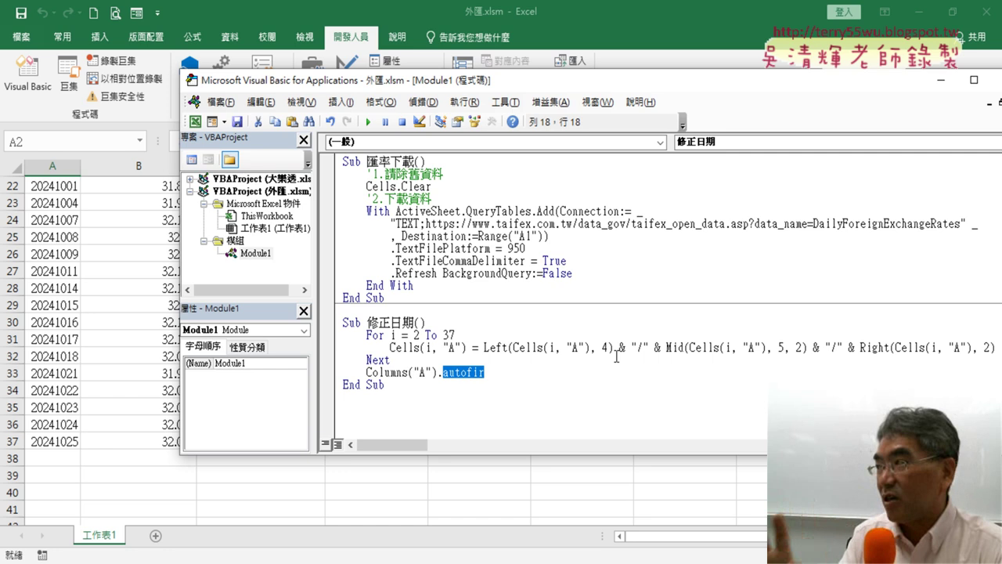
{"action": "left_click", "coordinate": [502, 371]}
{"action": "key", "text": "BackSpace"}
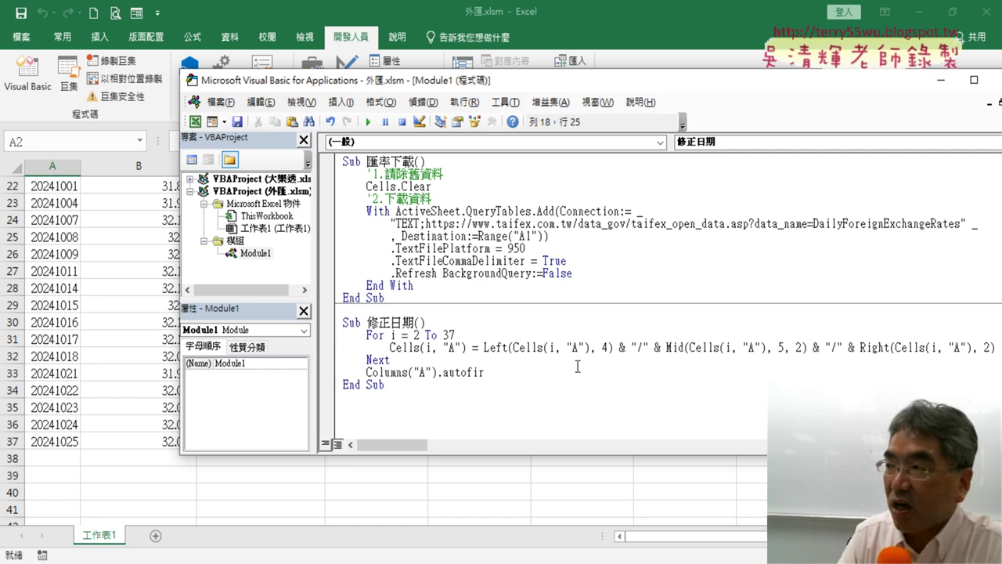
{"action": "type", "text": "t"}
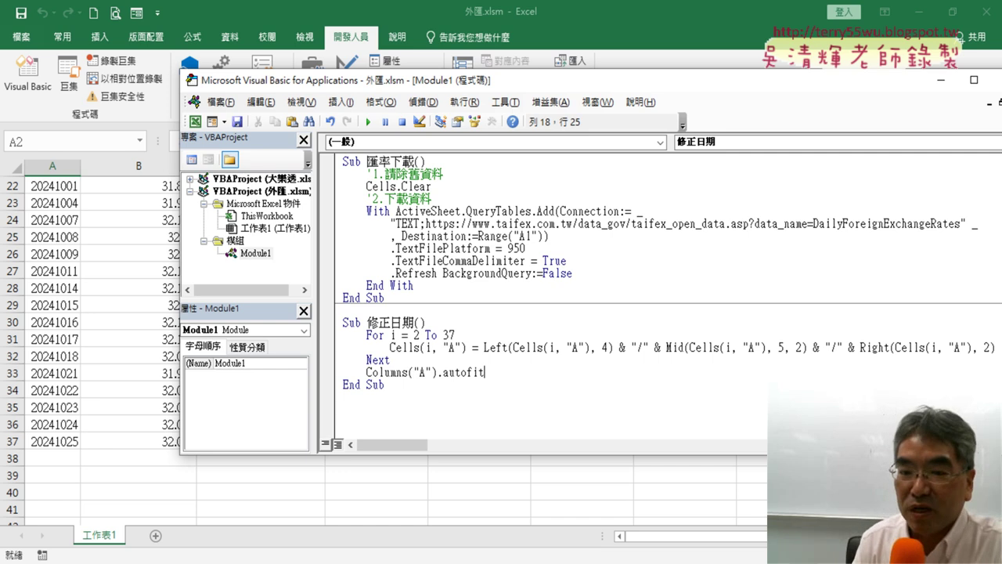
{"action": "left_click", "coordinate": [514, 347]}
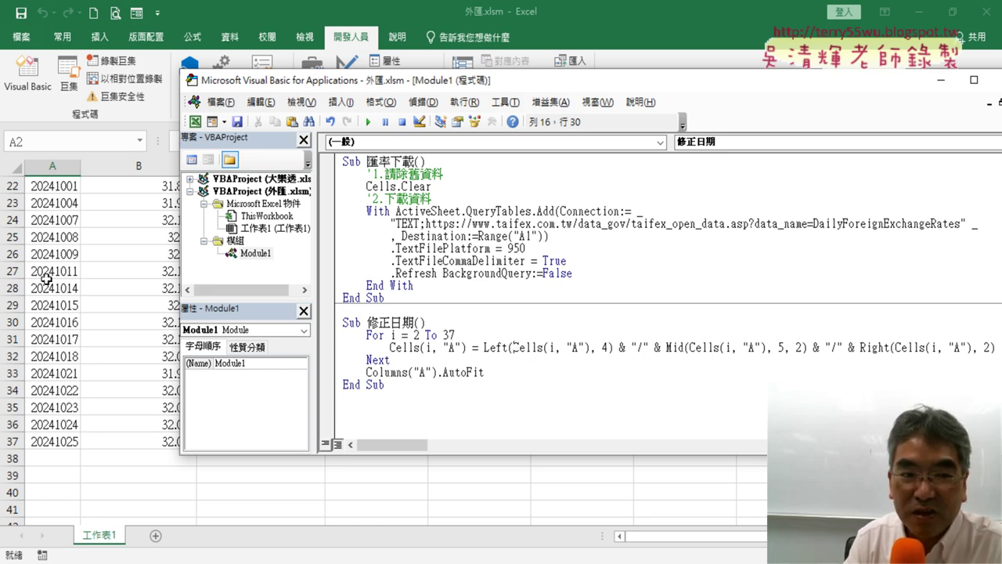
{"action": "left_click", "coordinate": [481, 348]}
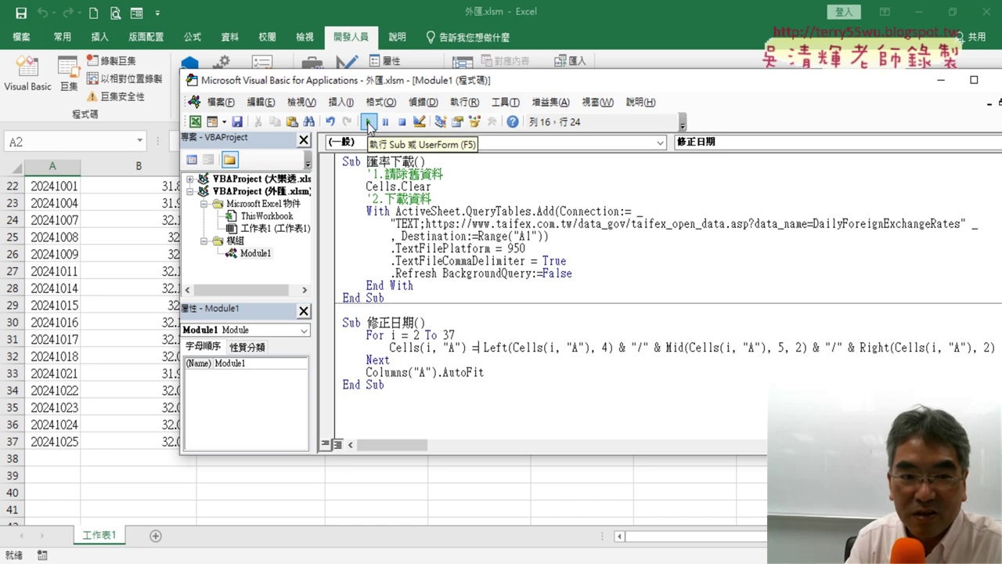
Run 修正日期 twice on column A, then rerun 匯率下載 to redownload the raw rates
{"action": "left_click", "coordinate": [368, 123]}
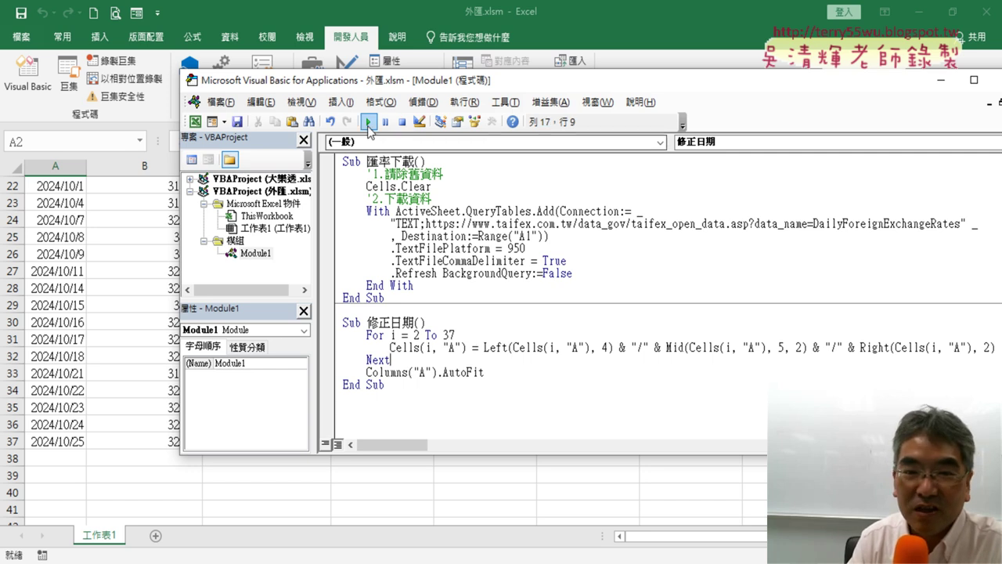
{"action": "left_click", "coordinate": [368, 121]}
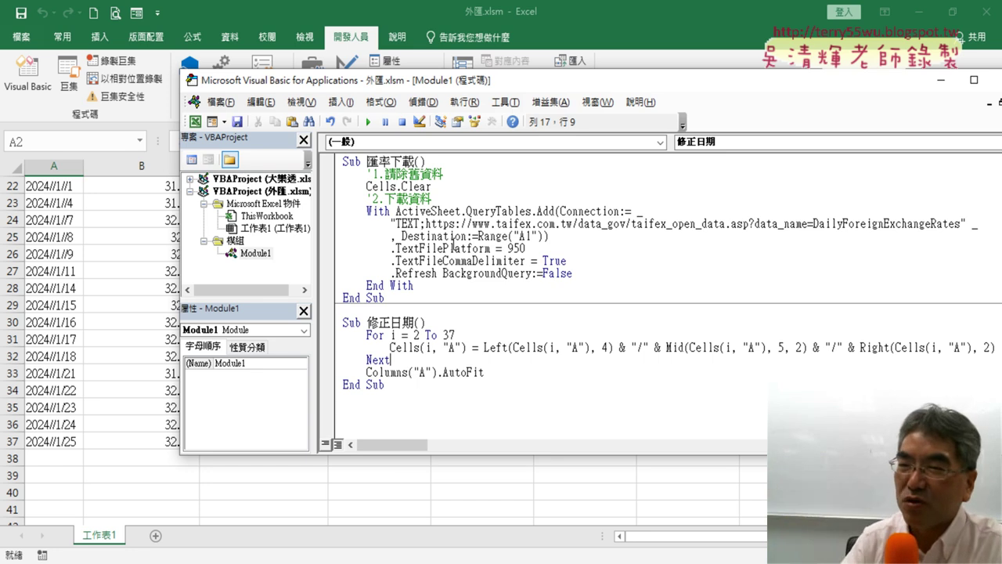
{"action": "left_click", "coordinate": [477, 236]}
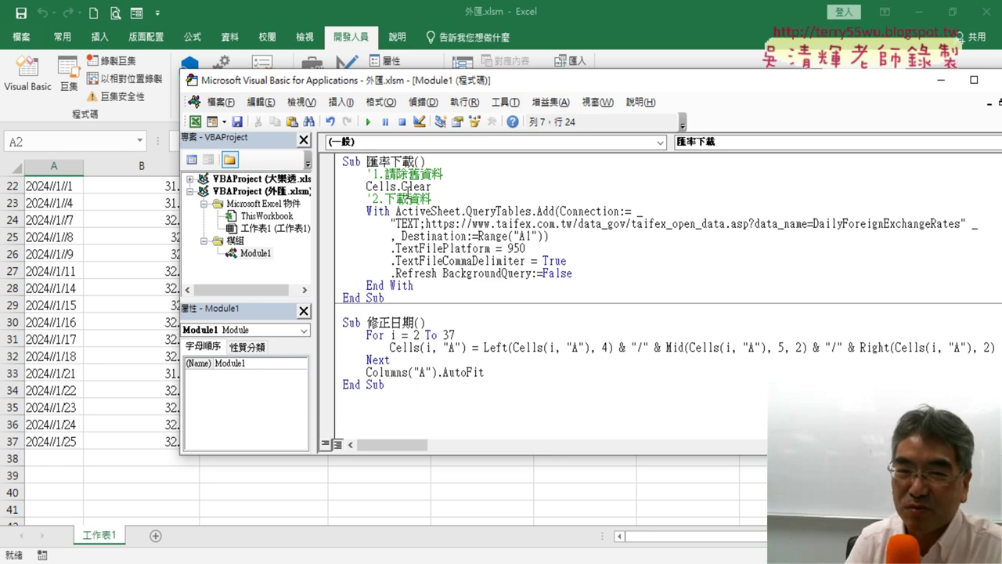
{"action": "key", "text": "F5"}
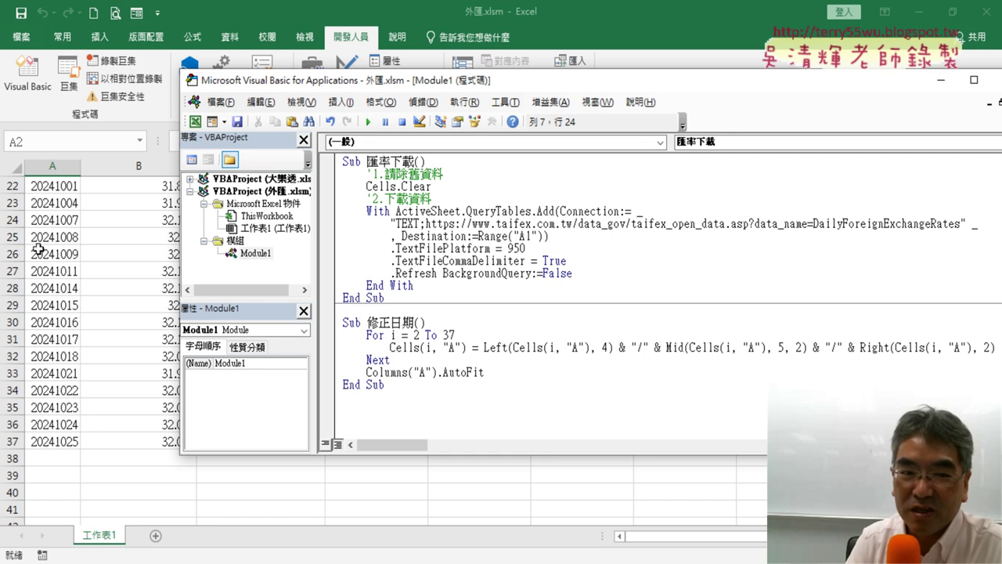
Run 修正日期 once so column A shows 2024/10/1–2024/10/25, with the editor moved aside
{"action": "left_click", "coordinate": [412, 347]}
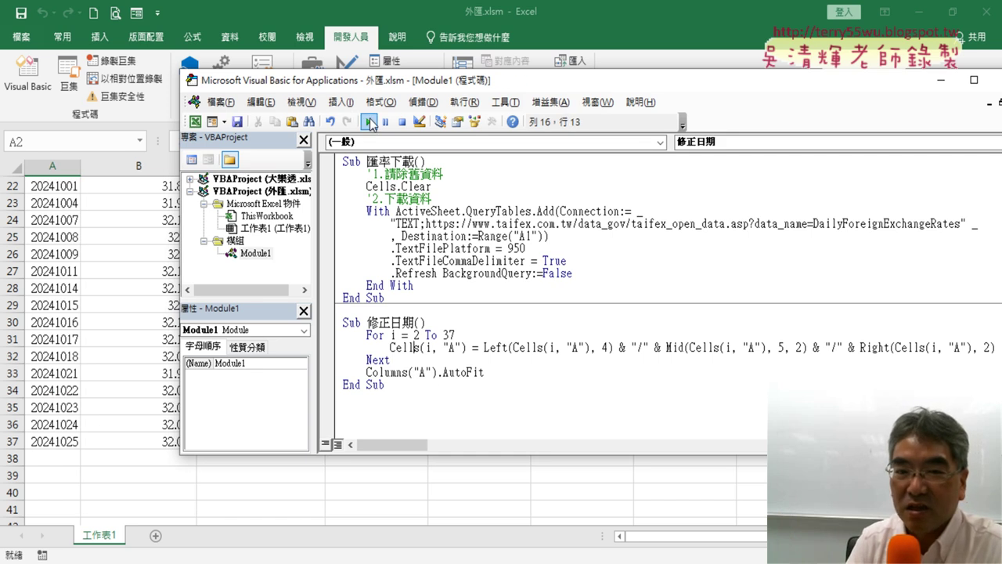
{"action": "left_click", "coordinate": [370, 123]}
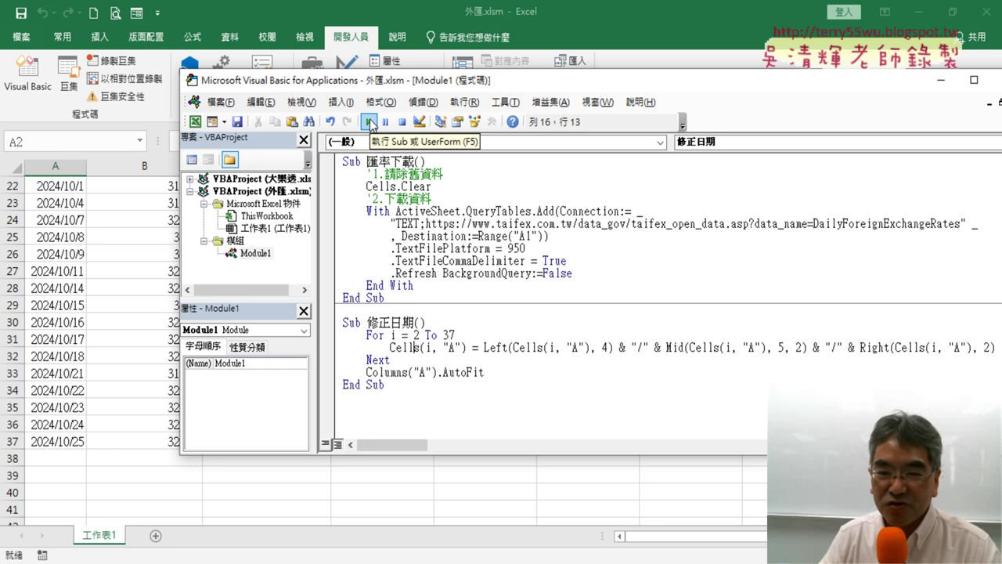
{"action": "left_click_drag", "start_coordinate": [502, 83], "coordinate": [334, 65]}
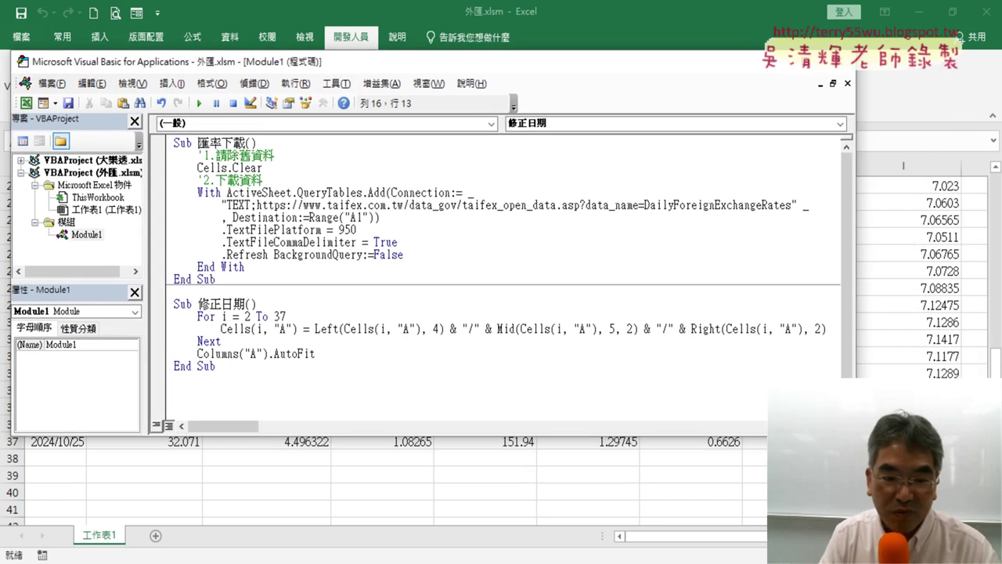
Find Range("A1").End(xlDown).Row in the Google Docs 修正日期 notes, then return to the VBA editor
{"action": "key", "text": "alt+Tab"}
{"action": "left_click", "coordinate": [284, 9]}
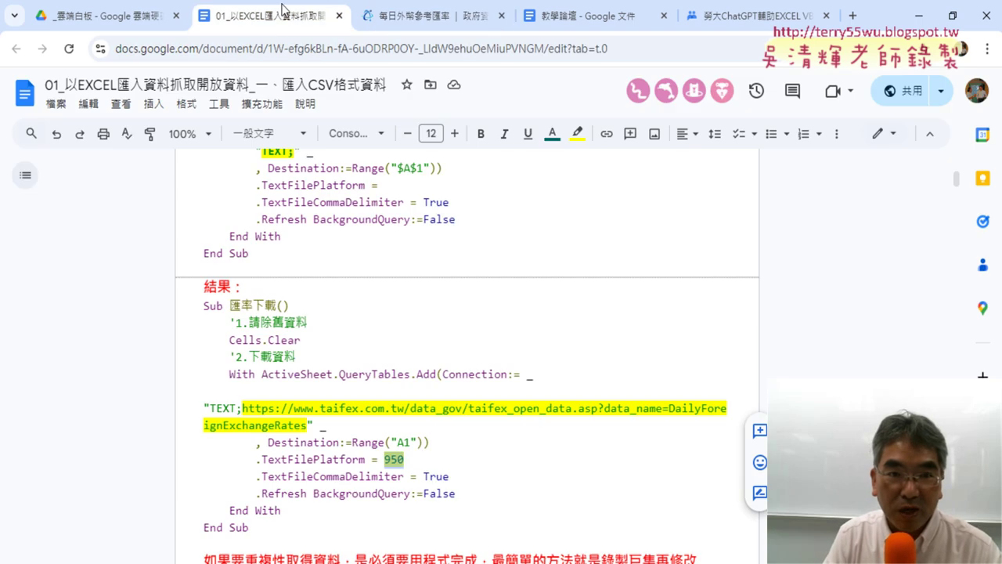
{"action": "scroll", "coordinate": [304, 337], "scroll_direction": "down", "scroll_amount": 2}
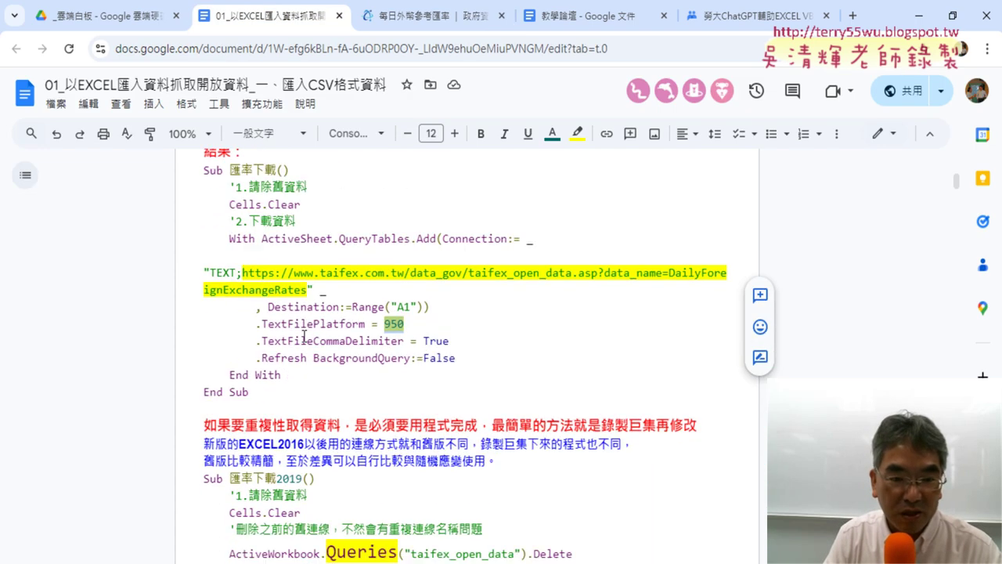
{"action": "scroll", "coordinate": [303, 336], "scroll_direction": "down", "scroll_amount": 2}
{"action": "scroll", "coordinate": [304, 337], "scroll_direction": "down", "scroll_amount": 3}
{"action": "scroll", "coordinate": [303, 336], "scroll_direction": "down", "scroll_amount": 5}
{"action": "scroll", "coordinate": [303, 336], "scroll_direction": "down", "scroll_amount": 2}
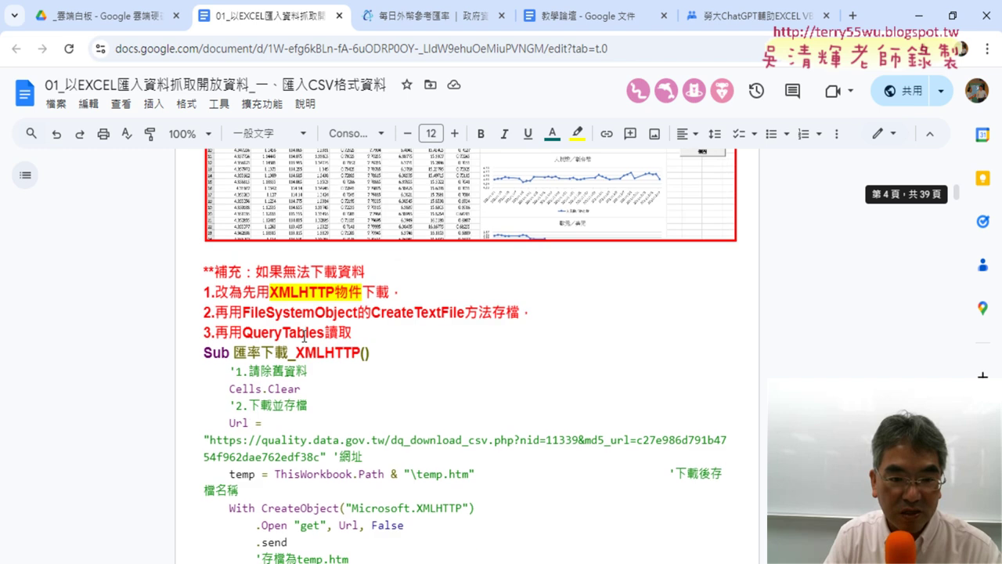
{"action": "scroll", "coordinate": [303, 336], "scroll_direction": "down", "scroll_amount": 2}
{"action": "scroll", "coordinate": [303, 336], "scroll_direction": "down", "scroll_amount": 5}
{"action": "scroll", "coordinate": [302, 334], "scroll_direction": "down", "scroll_amount": 5}
{"action": "scroll", "coordinate": [302, 334], "scroll_direction": "down", "scroll_amount": 4}
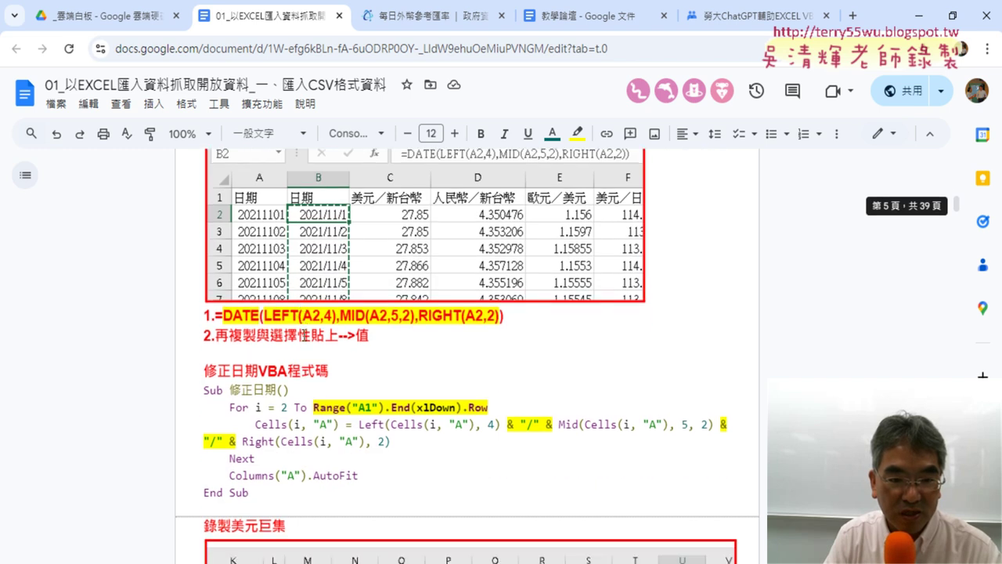
{"action": "scroll", "coordinate": [235, 298], "scroll_direction": "down", "scroll_amount": 1}
{"action": "mouse_move", "coordinate": [956, 207]}
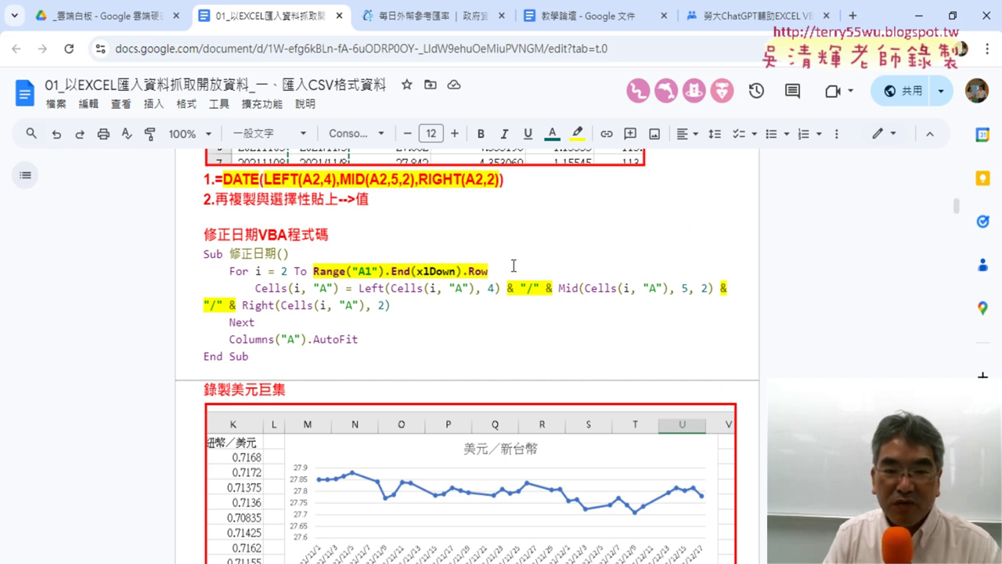
{"action": "left_click_drag", "start_coordinate": [492, 271], "coordinate": [313, 271]}
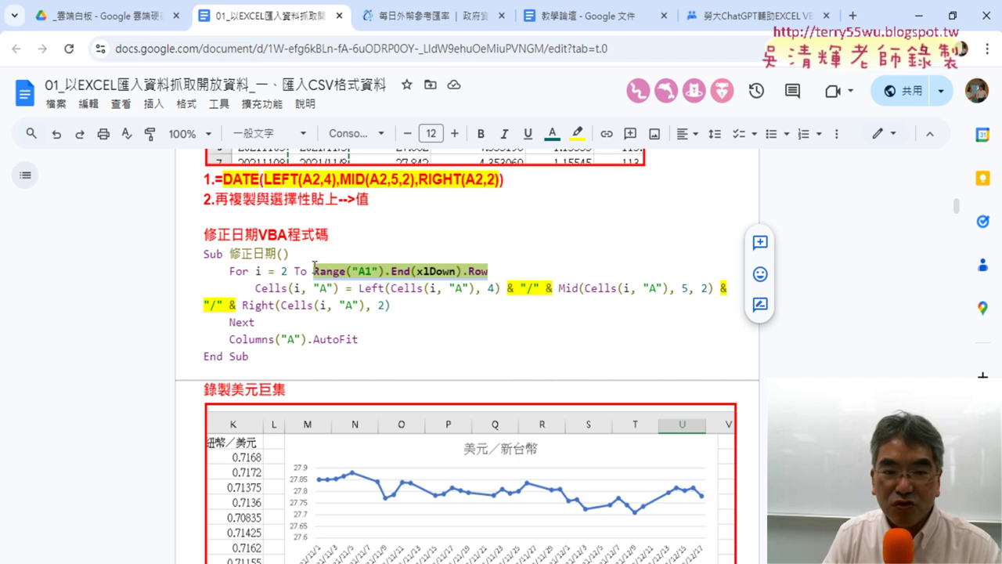
{"action": "left_click", "coordinate": [920, 15]}
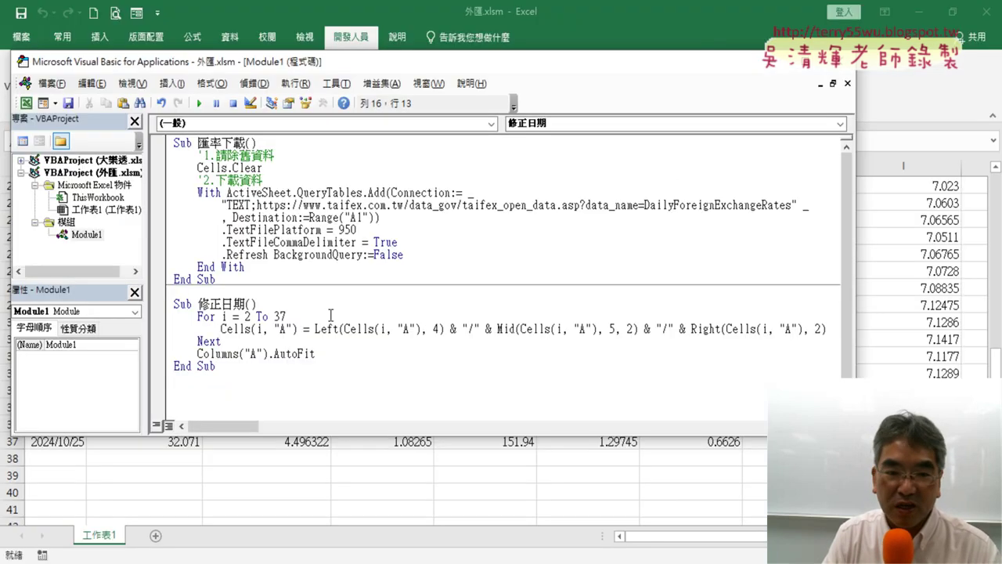
{"action": "left_click_drag", "start_coordinate": [292, 315], "coordinate": [273, 316]}
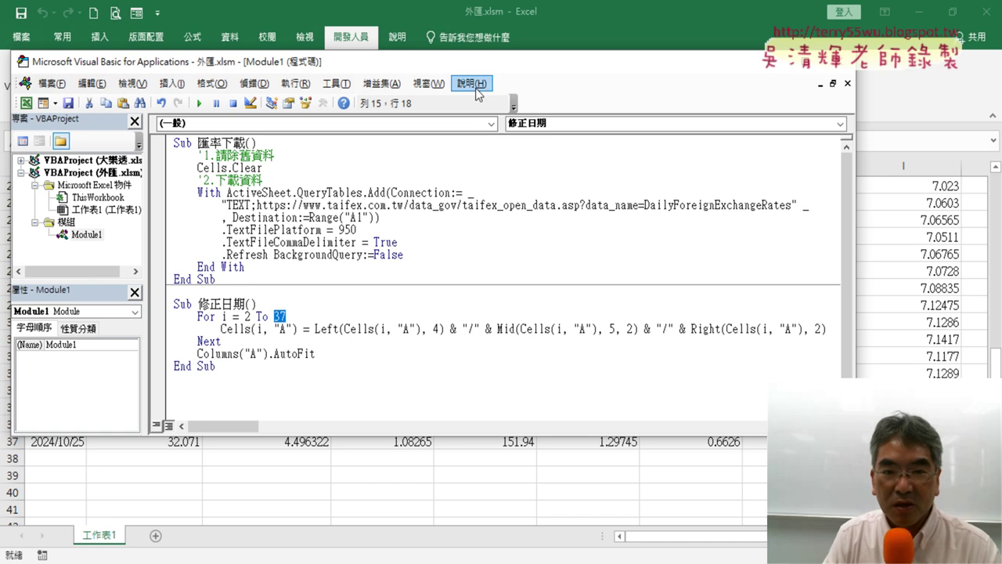
{"action": "left_click_drag", "start_coordinate": [523, 57], "coordinate": [779, 61]}
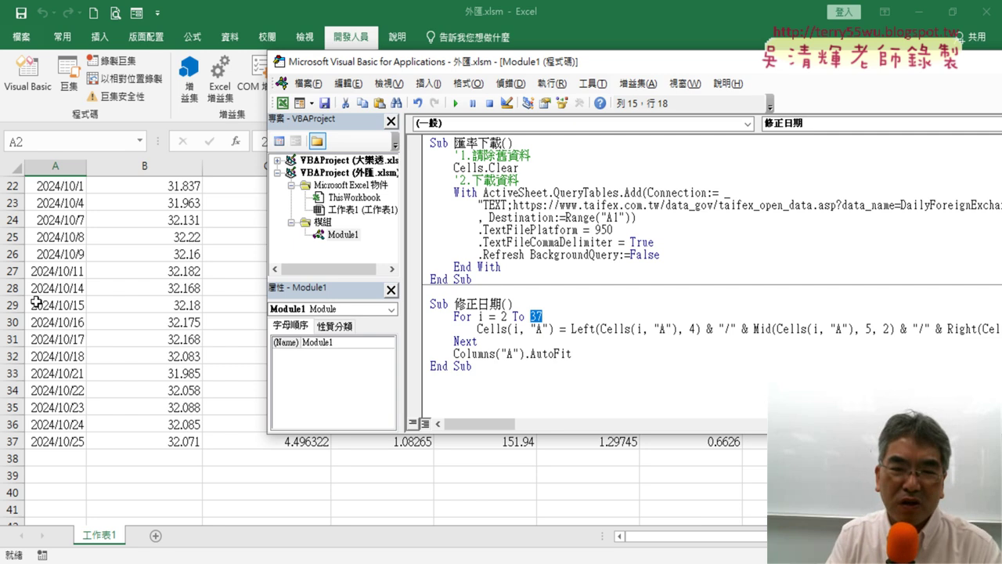
{"action": "key", "text": "alt+F11"}
{"action": "left_click", "coordinate": [71, 271]}
{"action": "scroll", "coordinate": [70, 271], "scroll_direction": "up", "scroll_amount": 5}
{"action": "scroll", "coordinate": [105, 246], "scroll_direction": "up", "scroll_amount": 2}
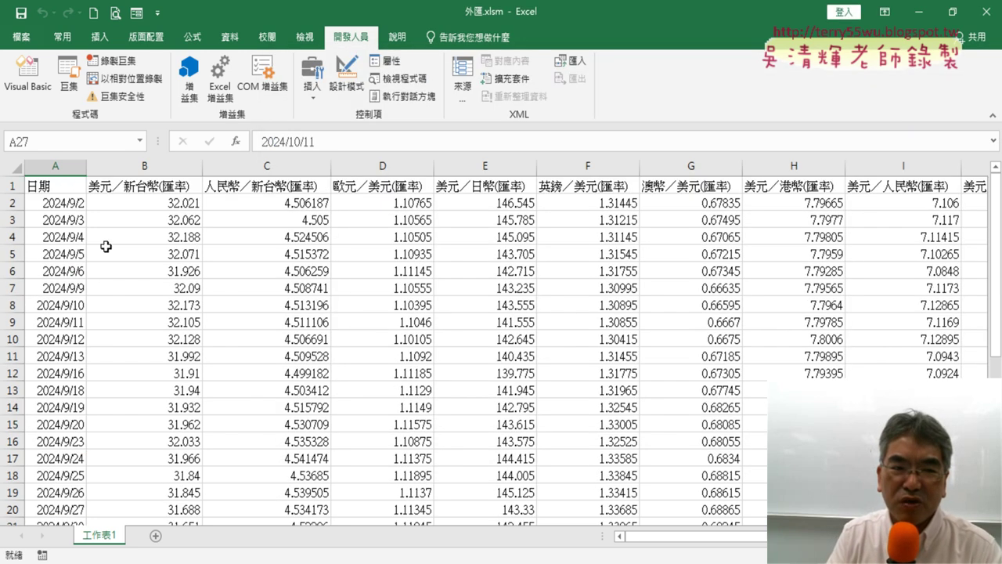
{"action": "key", "text": "ctrl+Home"}
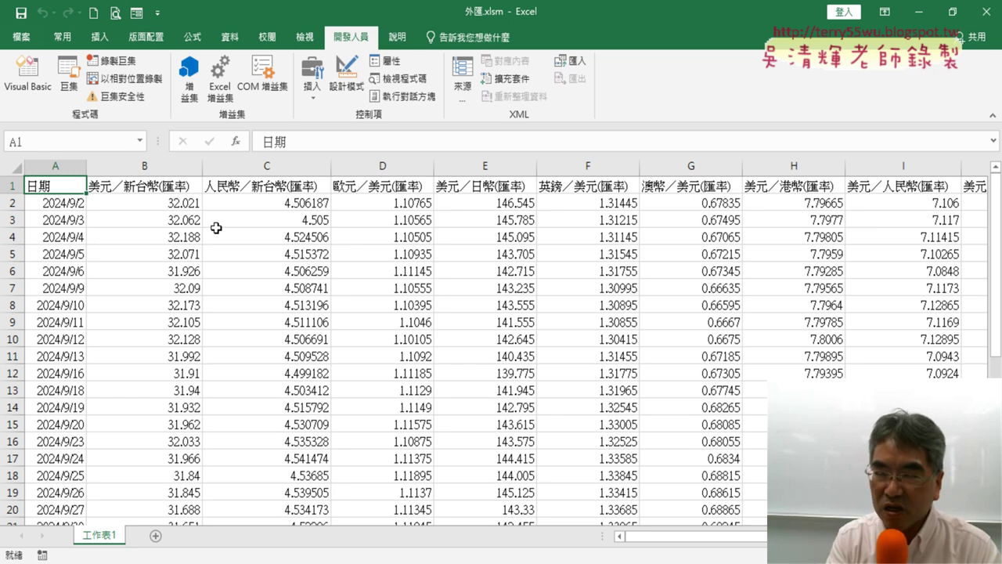
{"action": "key", "text": "ctrl+Down"}
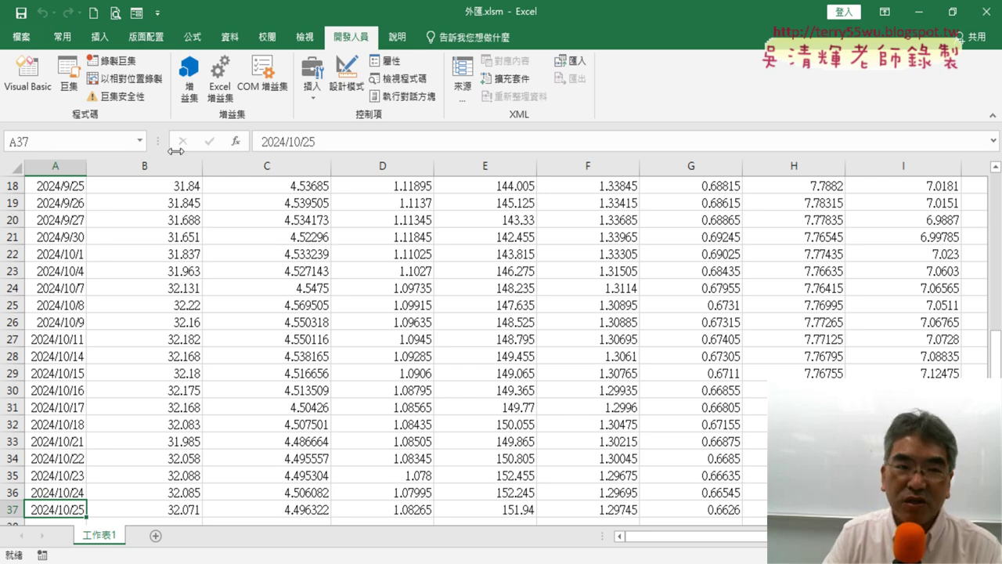
{"action": "left_click", "coordinate": [31, 82]}
Replace 37 in 'For i = 2 To 37' with Range("A1").End(xlDown).Row
{"action": "key", "text": "Delete"}
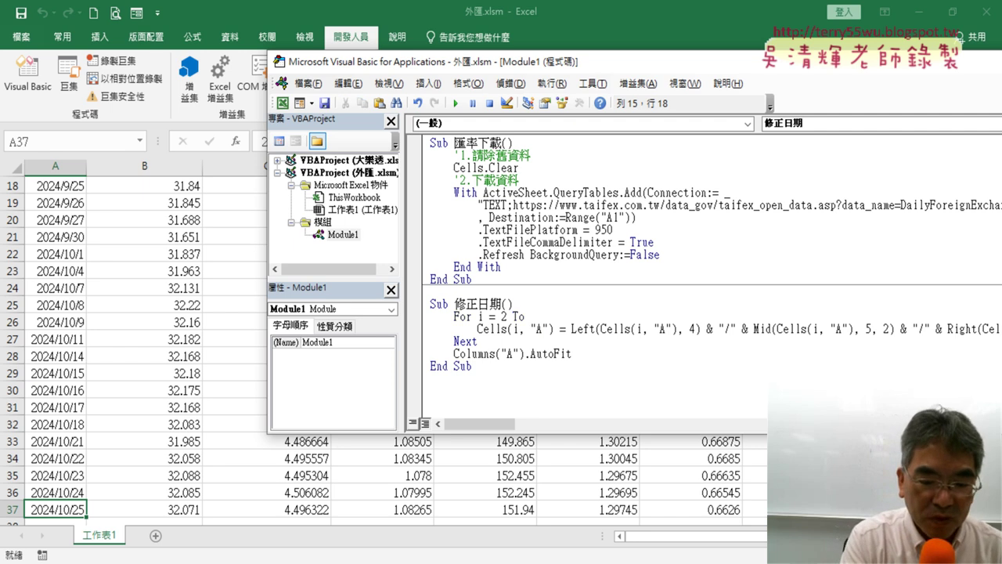
{"action": "type", "text": "rang"}
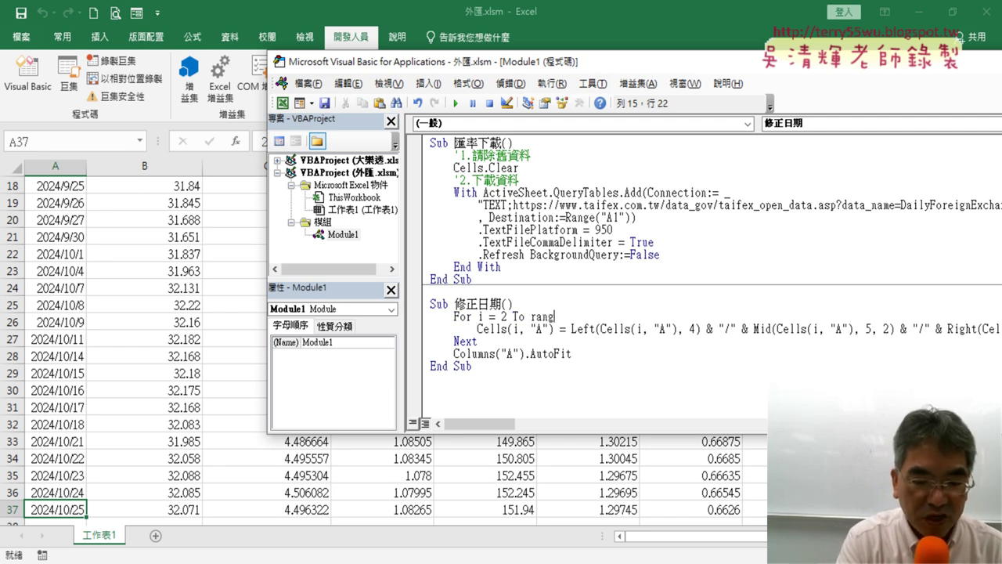
{"action": "type", "text": "e("}
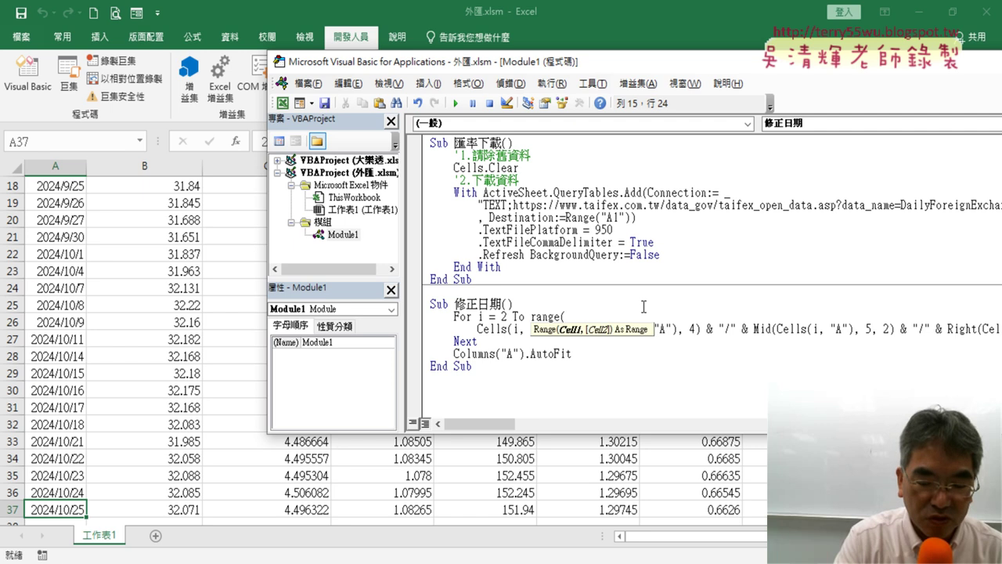
{"action": "type", "text": "\"A1\""}
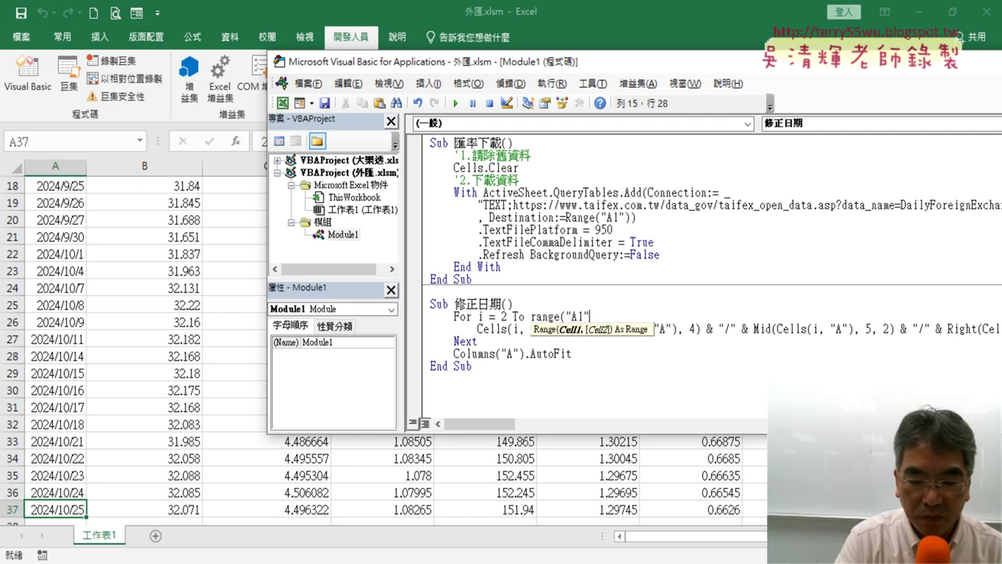
{"action": "type", "text": ")."}
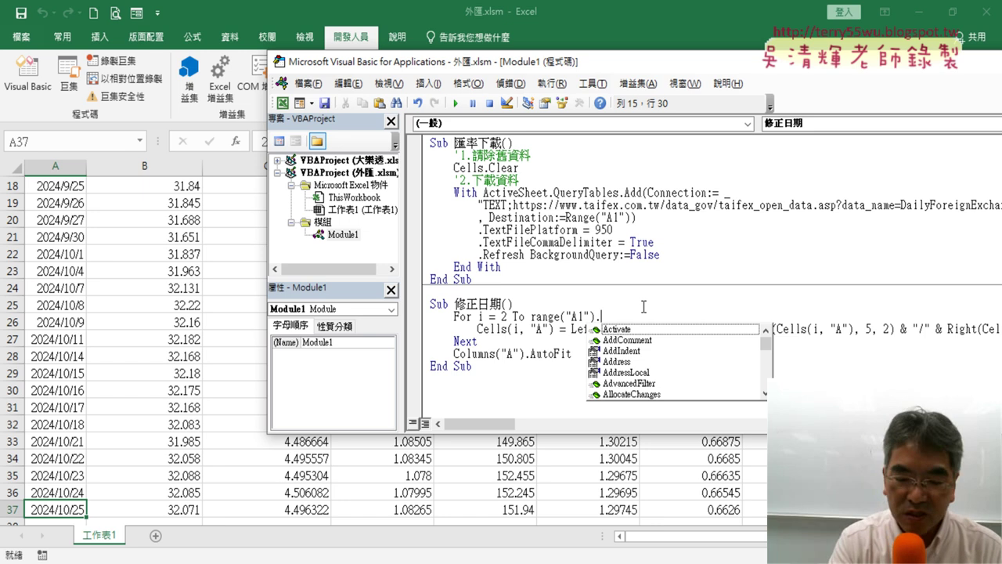
{"action": "type", "text": "E"}
{"action": "left_click", "coordinate": [619, 339]}
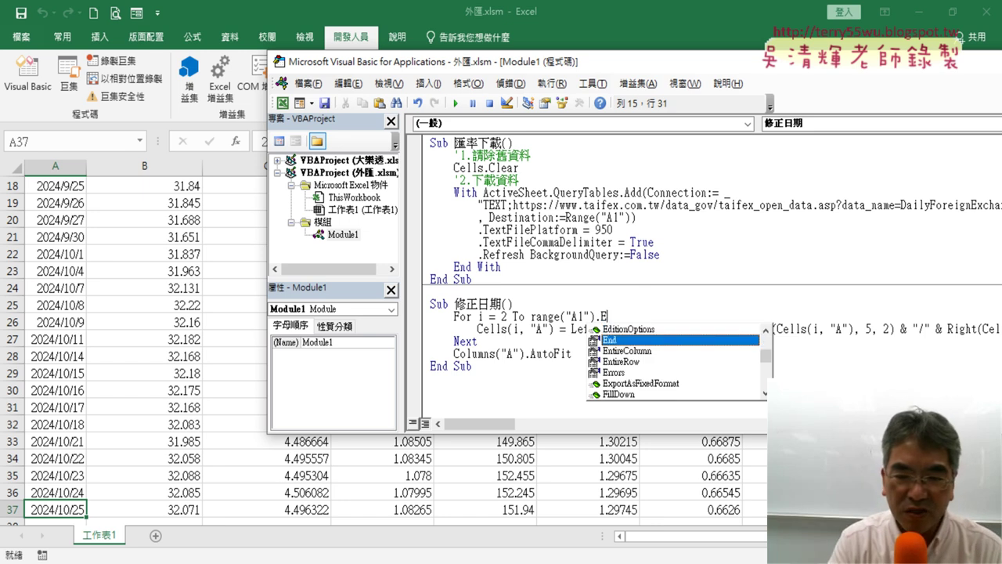
{"action": "key", "text": "space"}
{"action": "type", "text": "("}
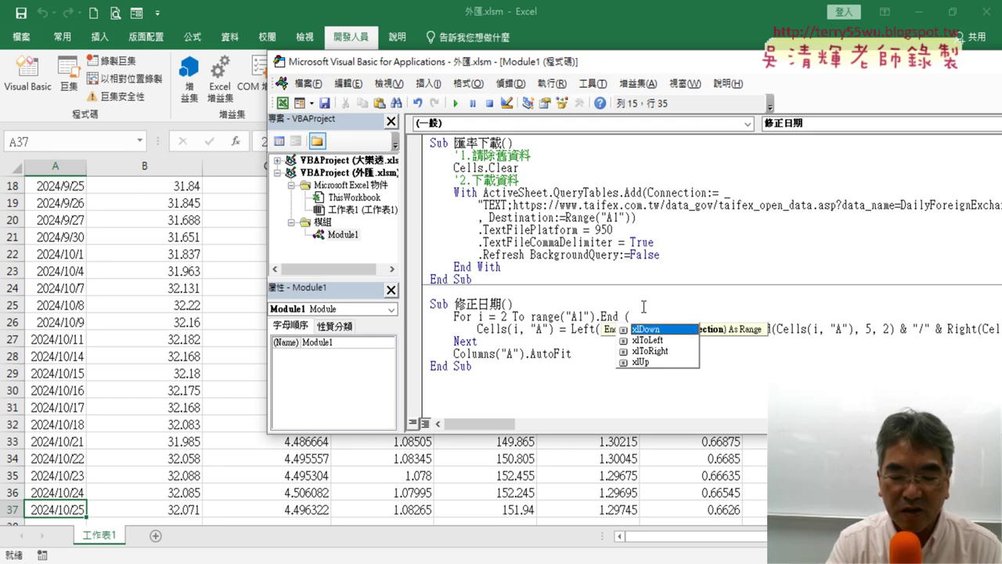
{"action": "double_click", "coordinate": [647, 329]}
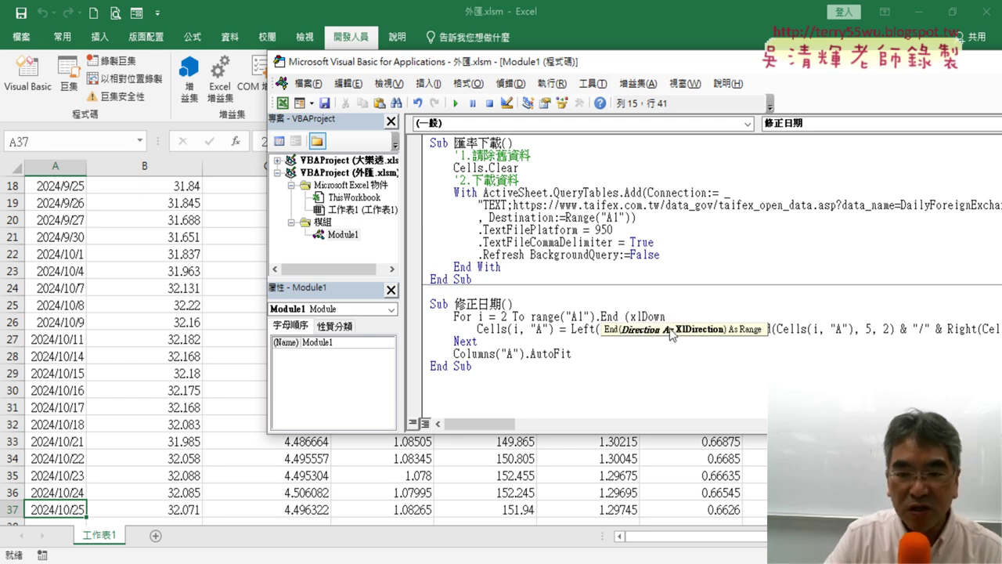
{"action": "type", "text": ")"}
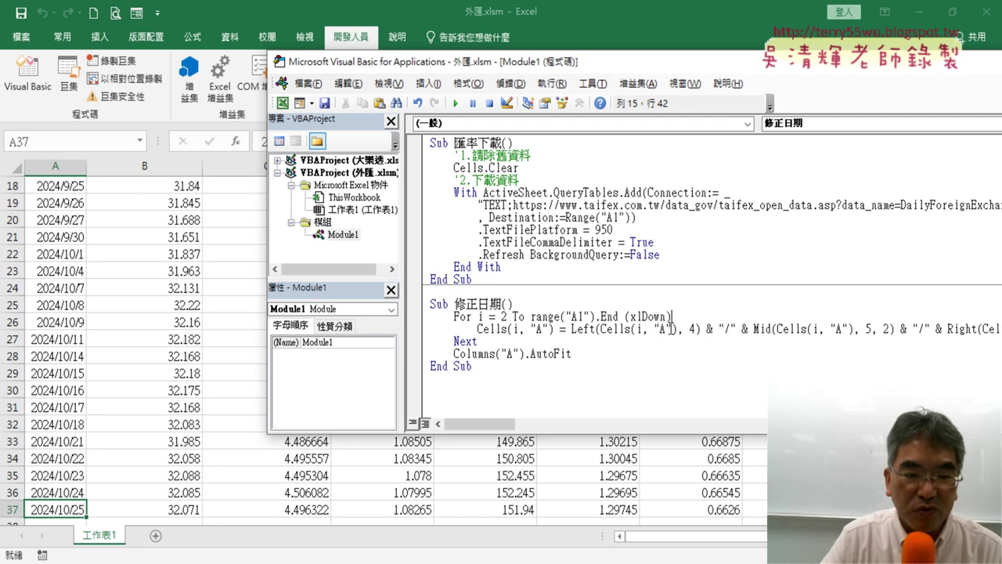
{"action": "type", "text": "."}
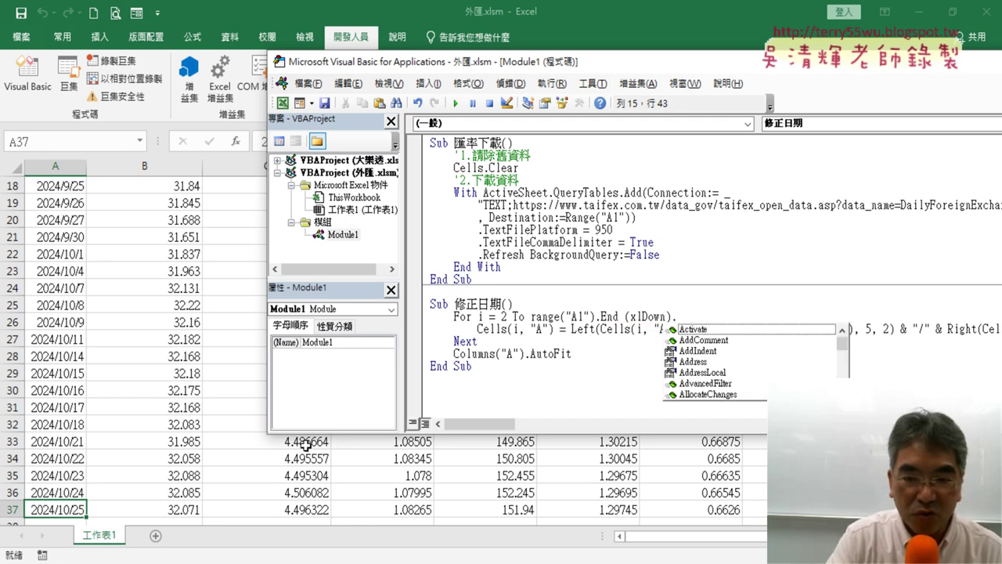
{"action": "type", "text": "row"}
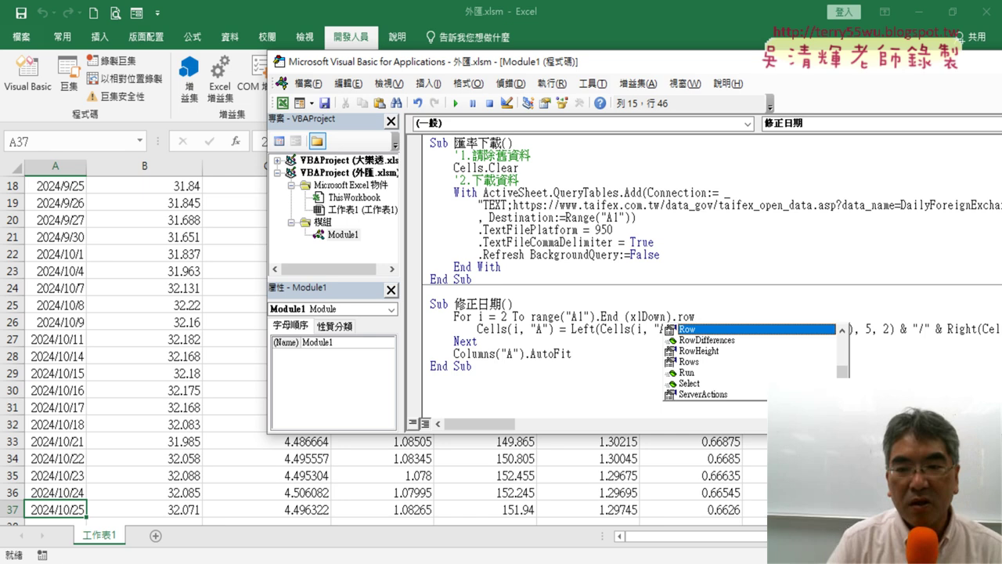
{"action": "left_click", "coordinate": [617, 283]}
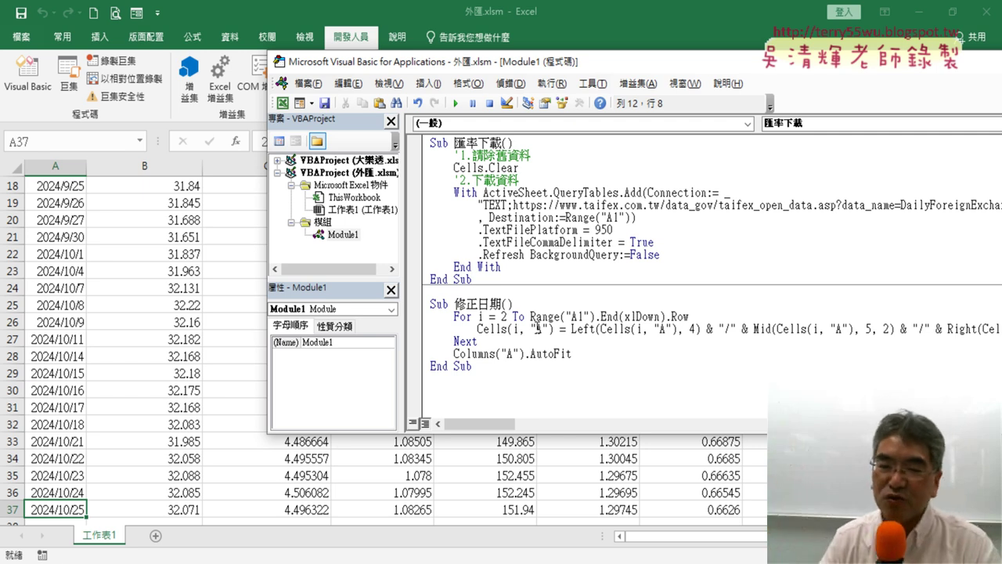
{"action": "left_click_drag", "start_coordinate": [530, 316], "coordinate": [697, 311]}
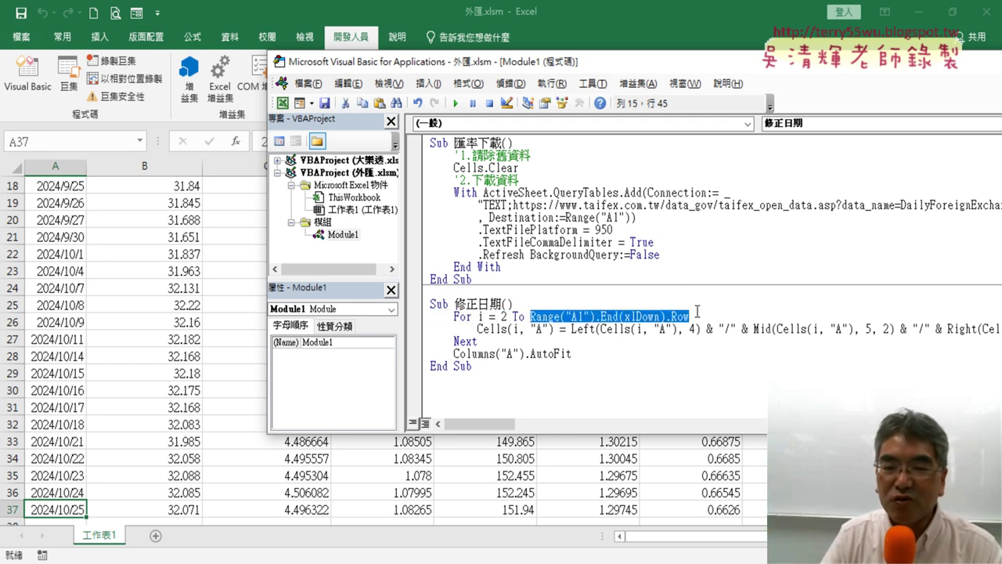